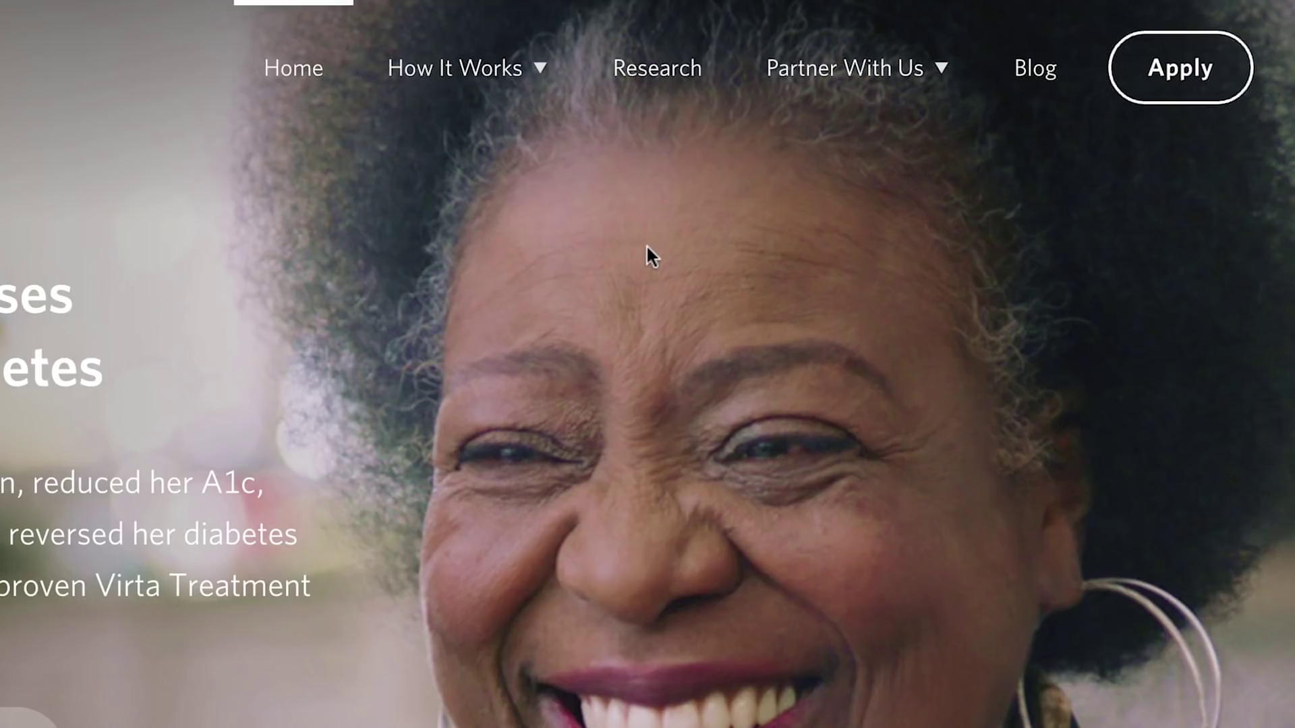
# - Review the How It Works dropdown in the Virta Health site's navigation
pyautogui.moveTo(552, 96)
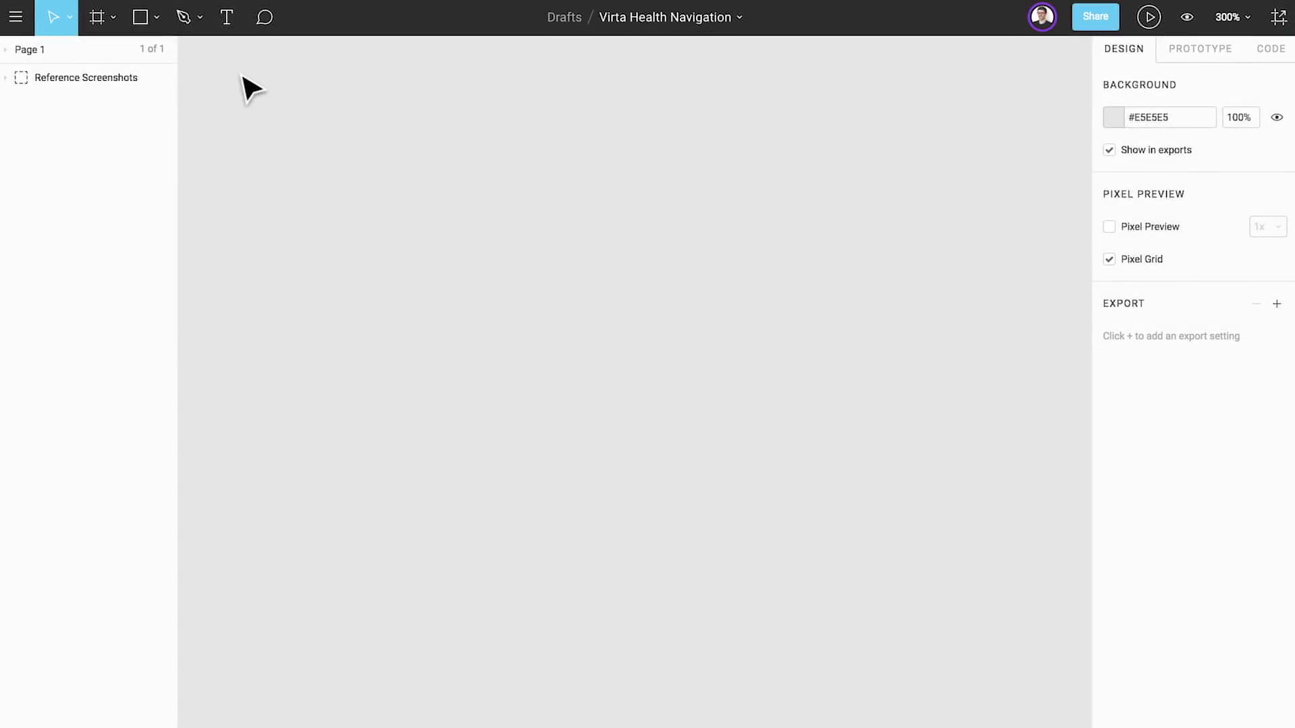
# - Add a 'Label' text box sized 180 × 84
pyautogui.click(230, 17)
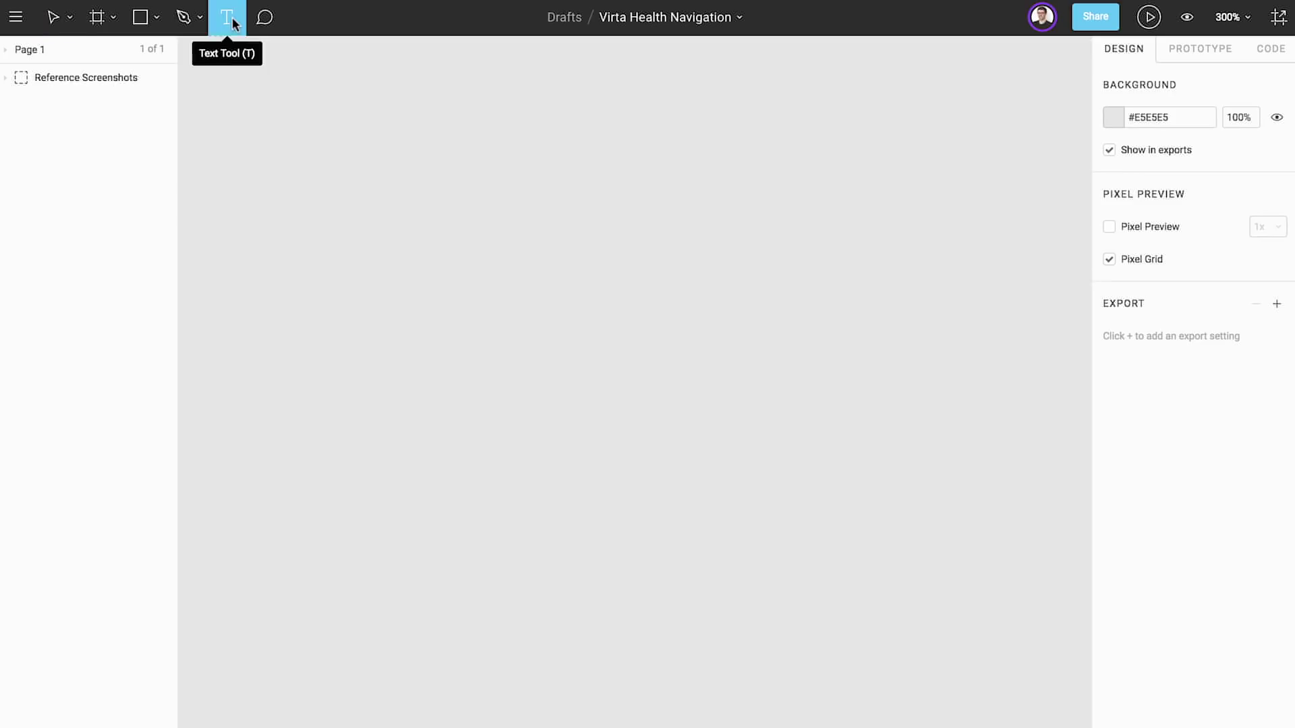
pyautogui.moveTo(260, 147); pyautogui.dragTo(505, 270)
pyautogui.write('Label')
pyautogui.press('super+a')
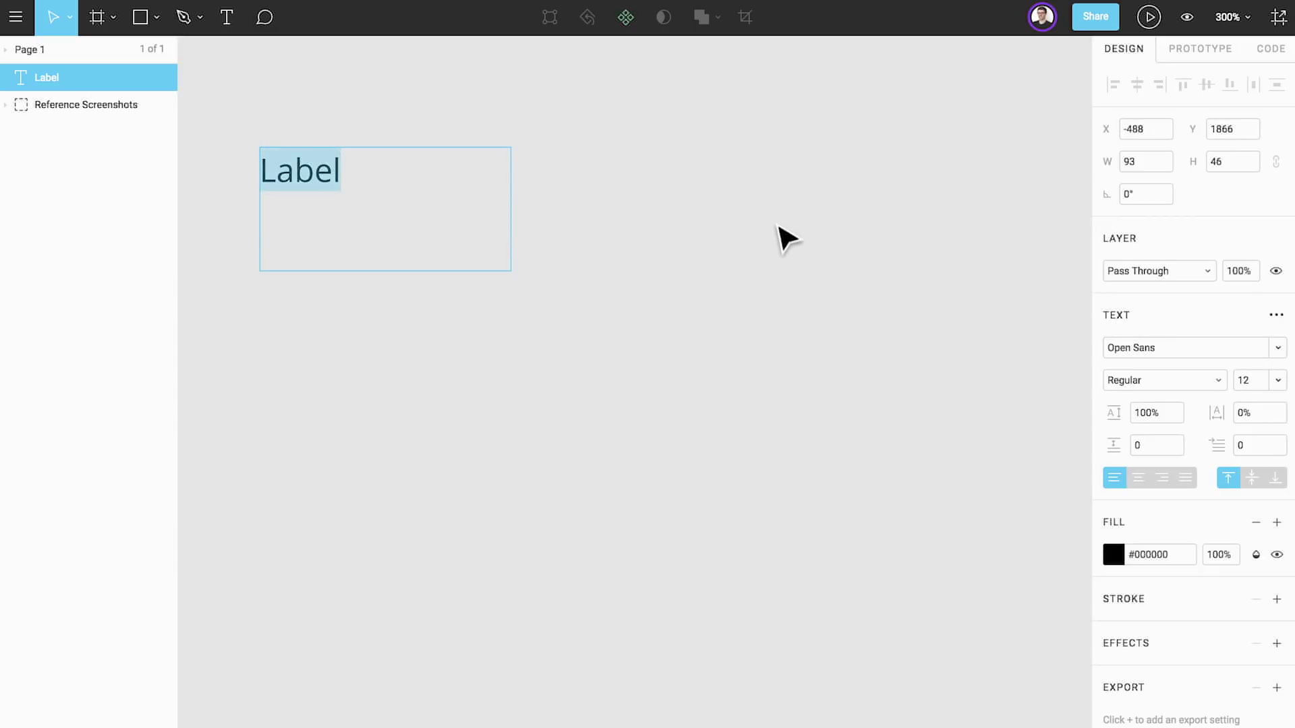
pyautogui.click(1147, 172)
pyautogui.write('180')
pyautogui.press('Return')
pyautogui.click(1214, 164)
pyautogui.write('84')
pyautogui.press('Return')
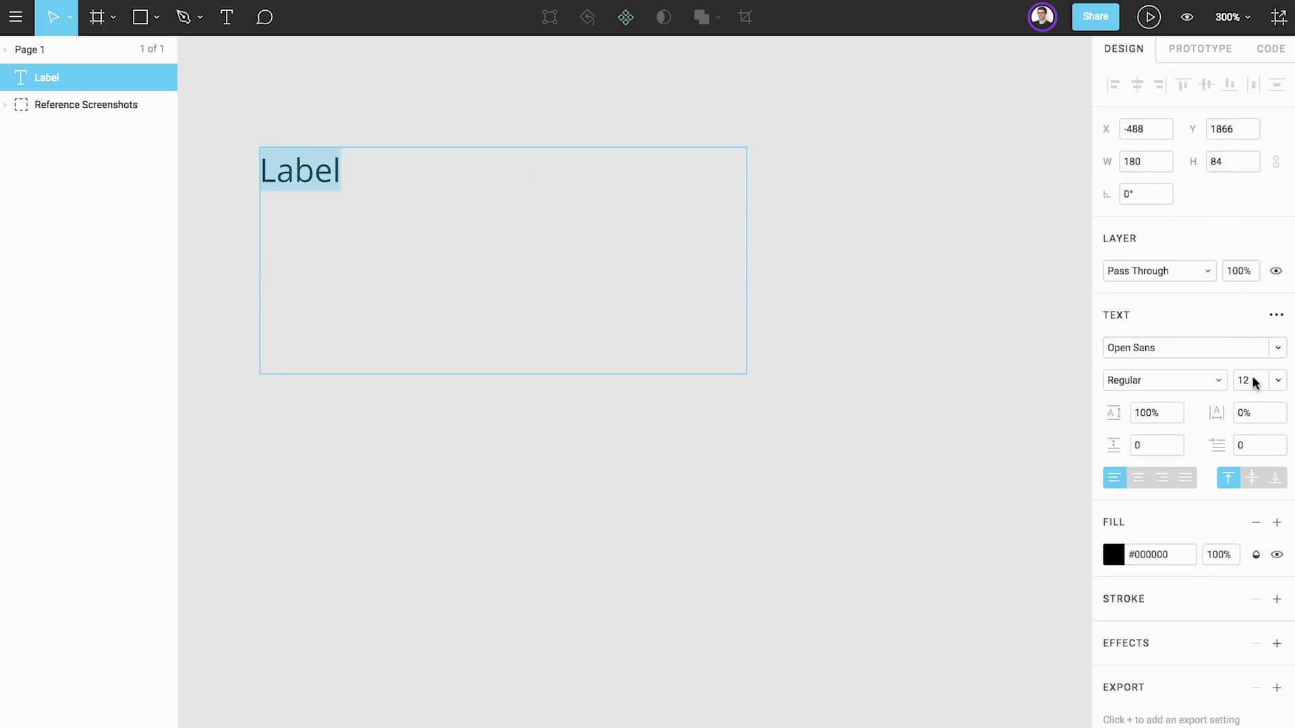
# - Style the Label text at size 20, white #FFFFFF, vertically centred
pyautogui.click(1252, 379)
pyautogui.write('20')
pyautogui.press('Return')
pyautogui.click(1113, 555)
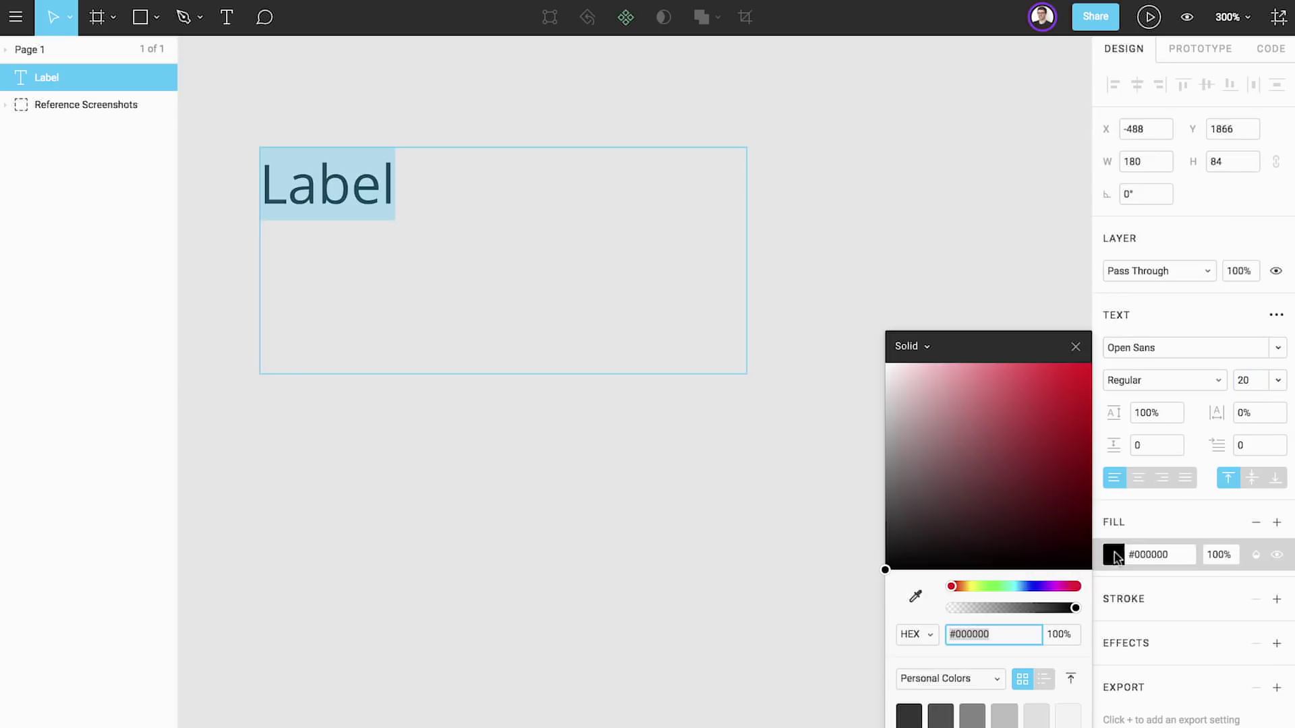
pyautogui.moveTo(904, 384); pyautogui.dragTo(885, 367)
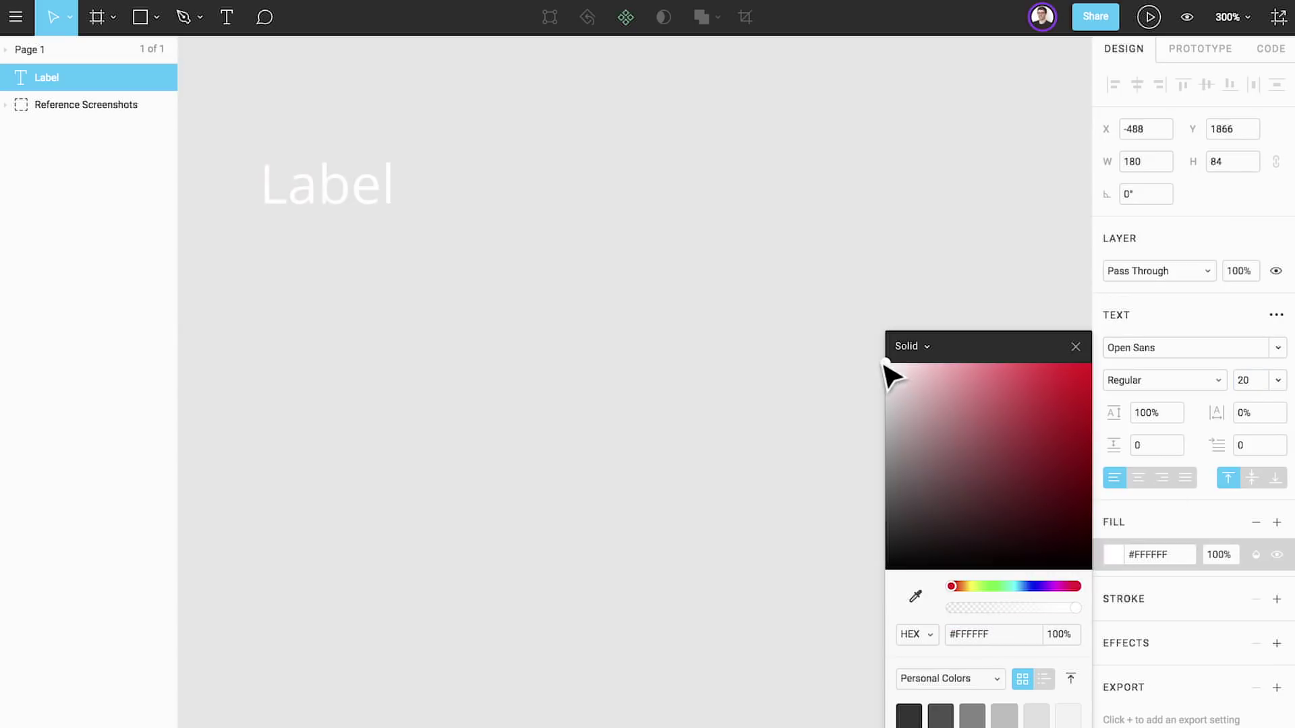
pyautogui.click(1076, 346)
pyautogui.click(1244, 486)
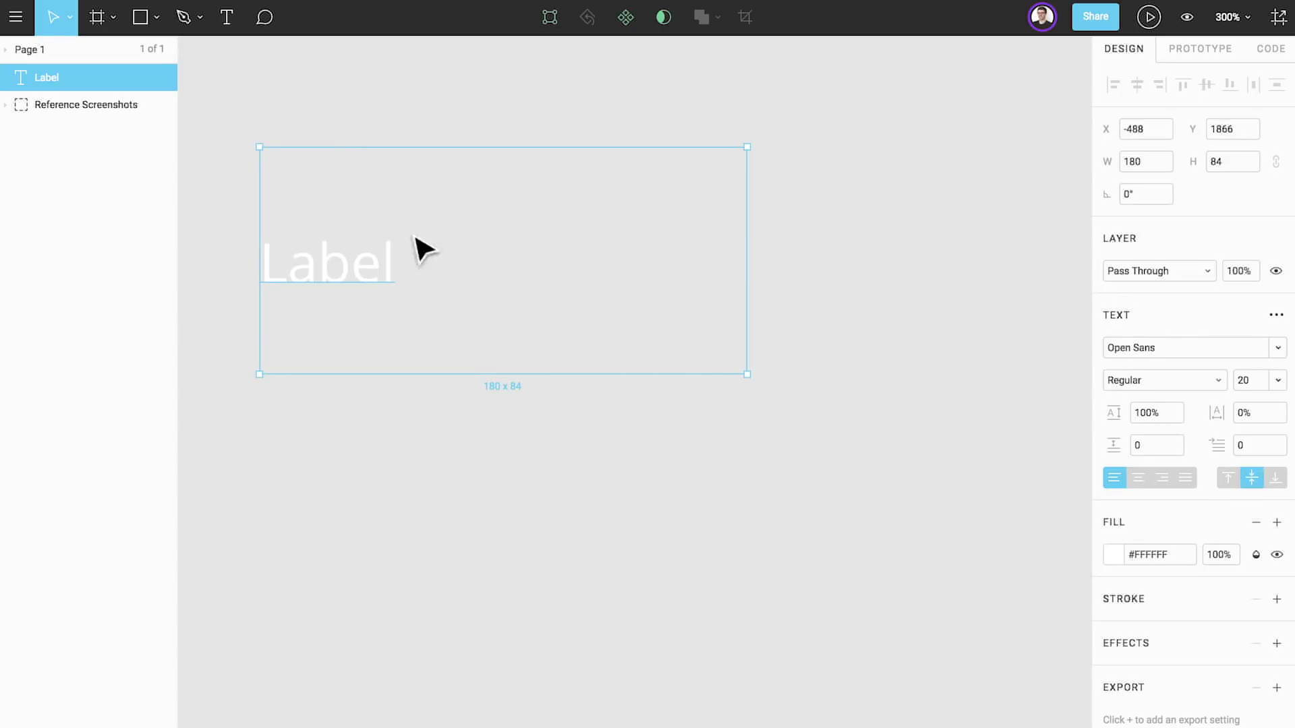
# - Make the Label text a component named navItem
pyautogui.rightClick(123, 84)
pyautogui.click(228, 310)
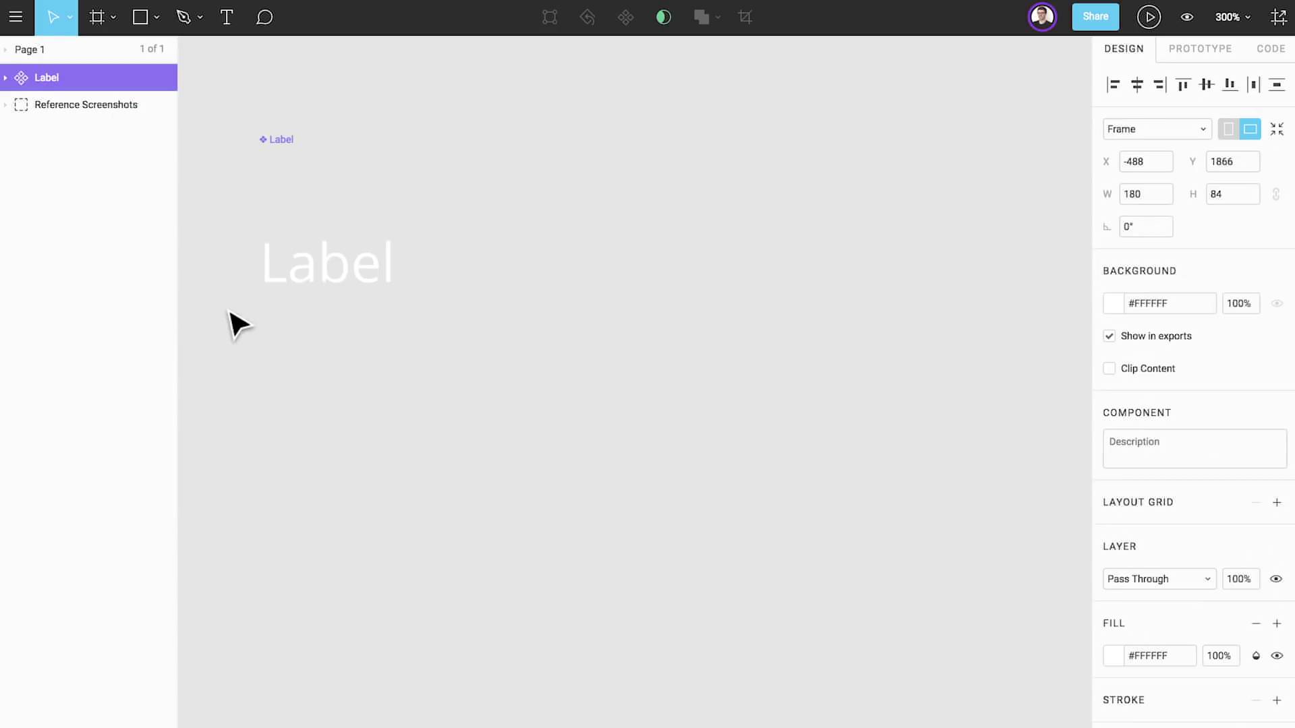
pyautogui.rightClick(119, 82)
pyautogui.click(219, 210)
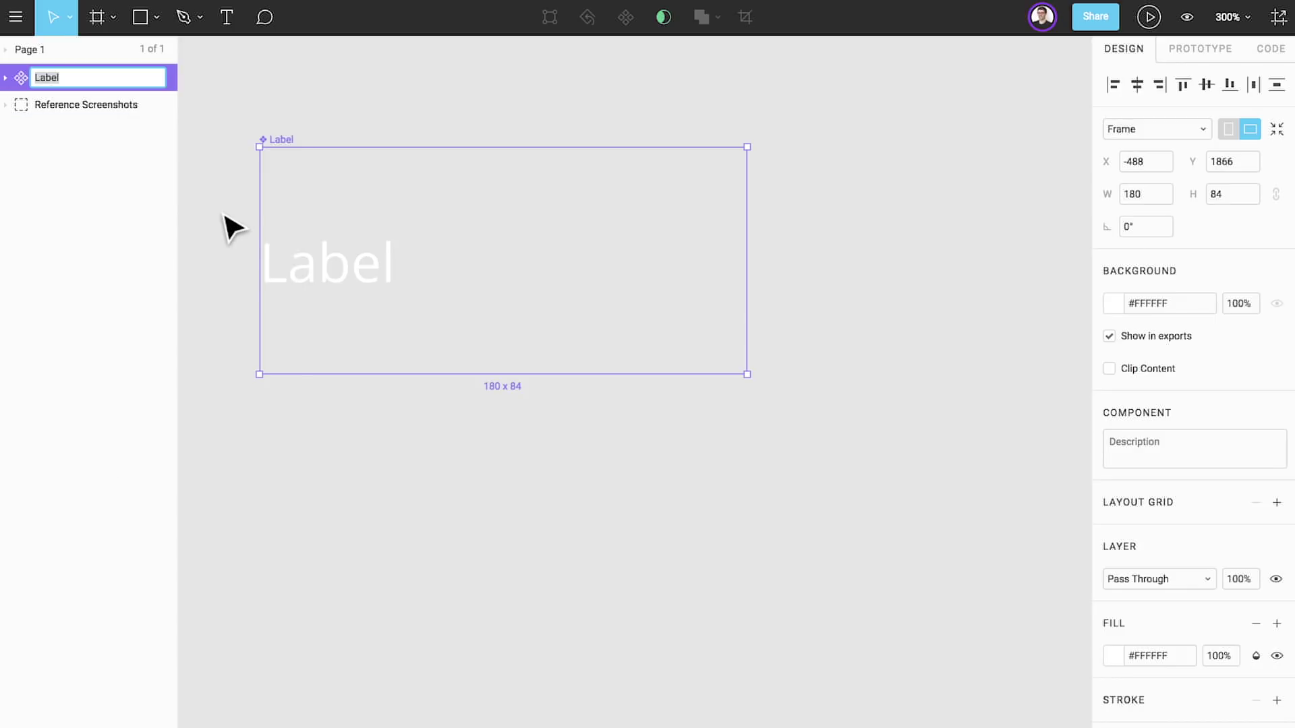
pyautogui.write('navItem')
pyautogui.press('Return')
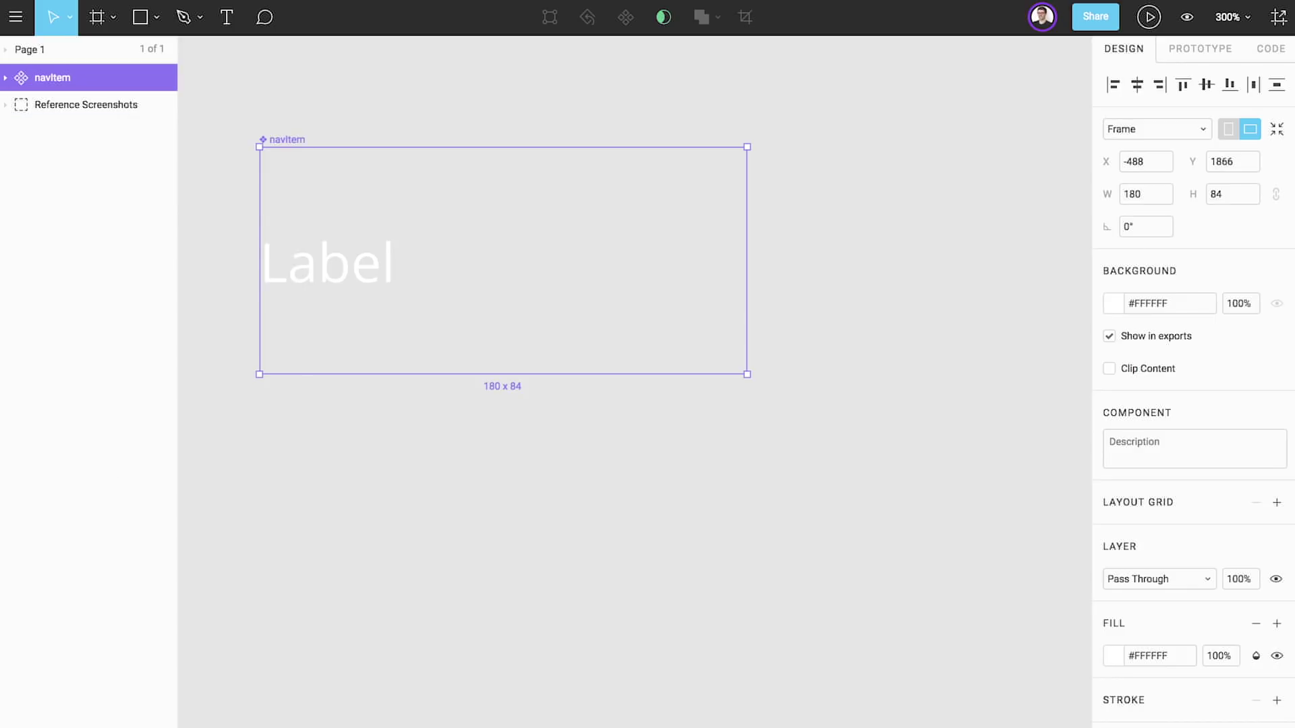
# - Enable navItem's background and set it to grey #A1A1A1
pyautogui.click(1276, 303)
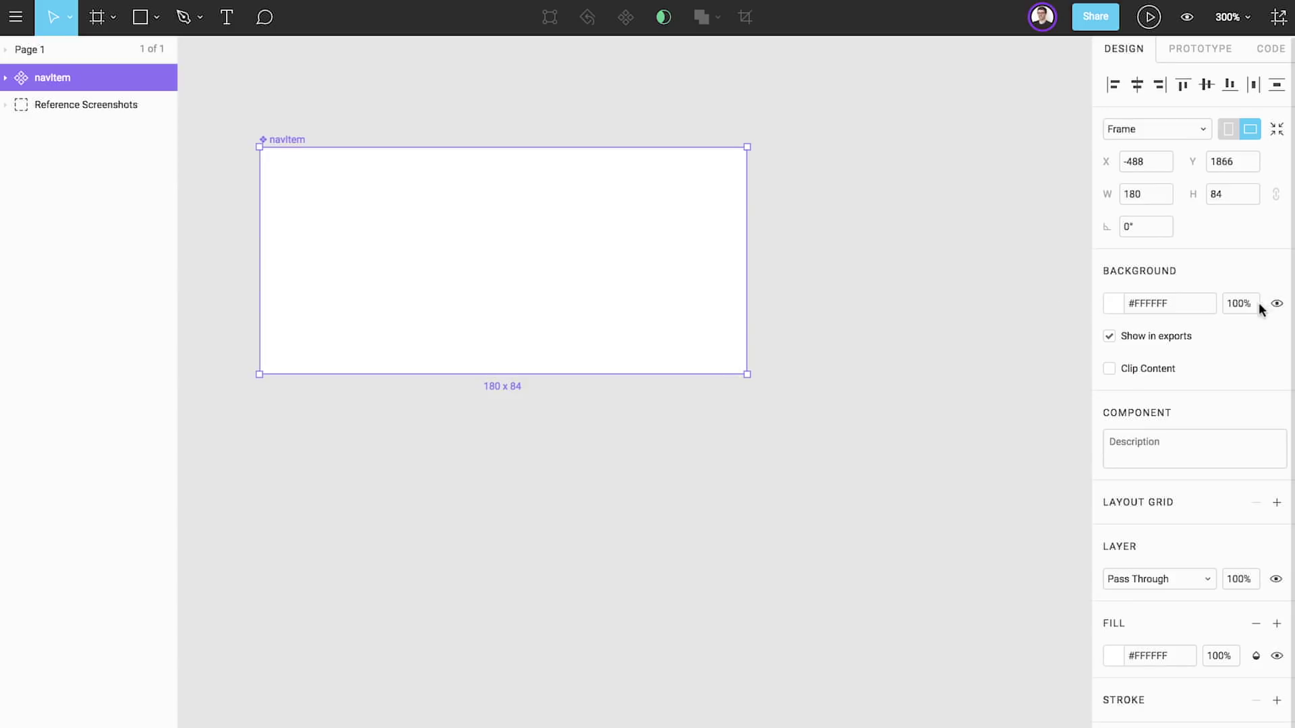
pyautogui.click(1116, 302)
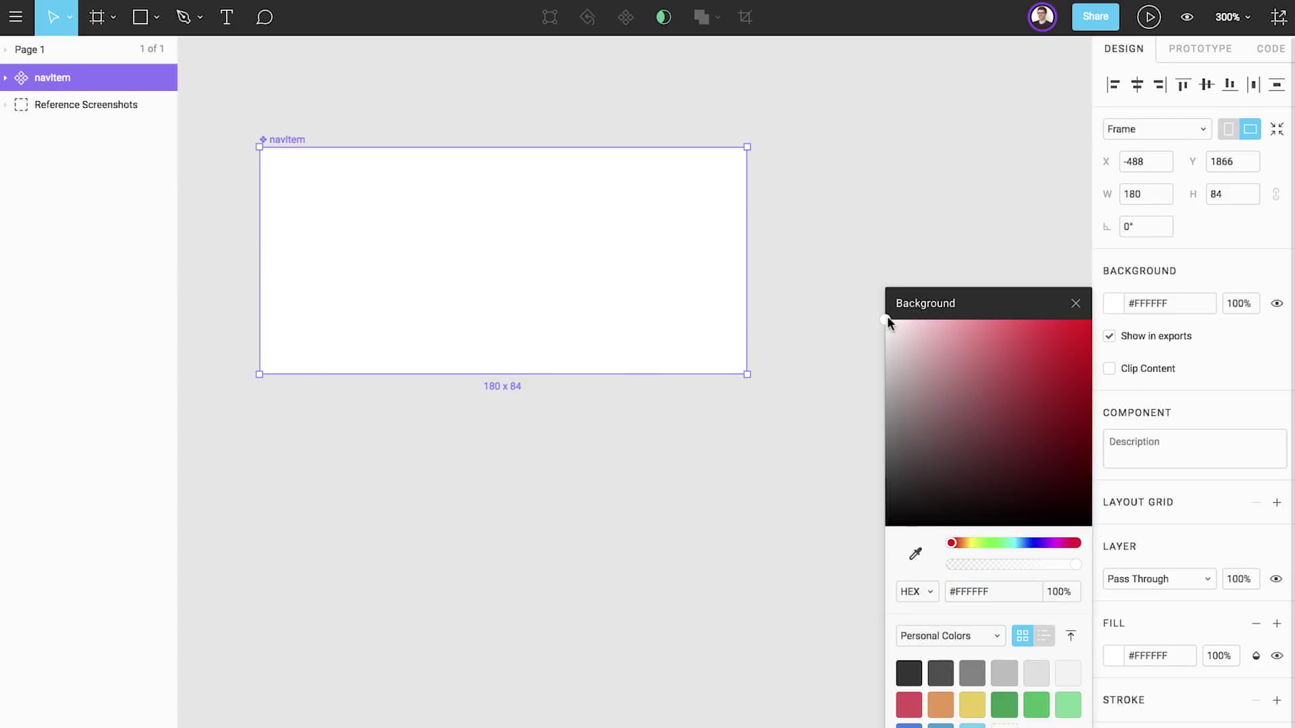
pyautogui.moveTo(886, 320); pyautogui.dragTo(886, 396)
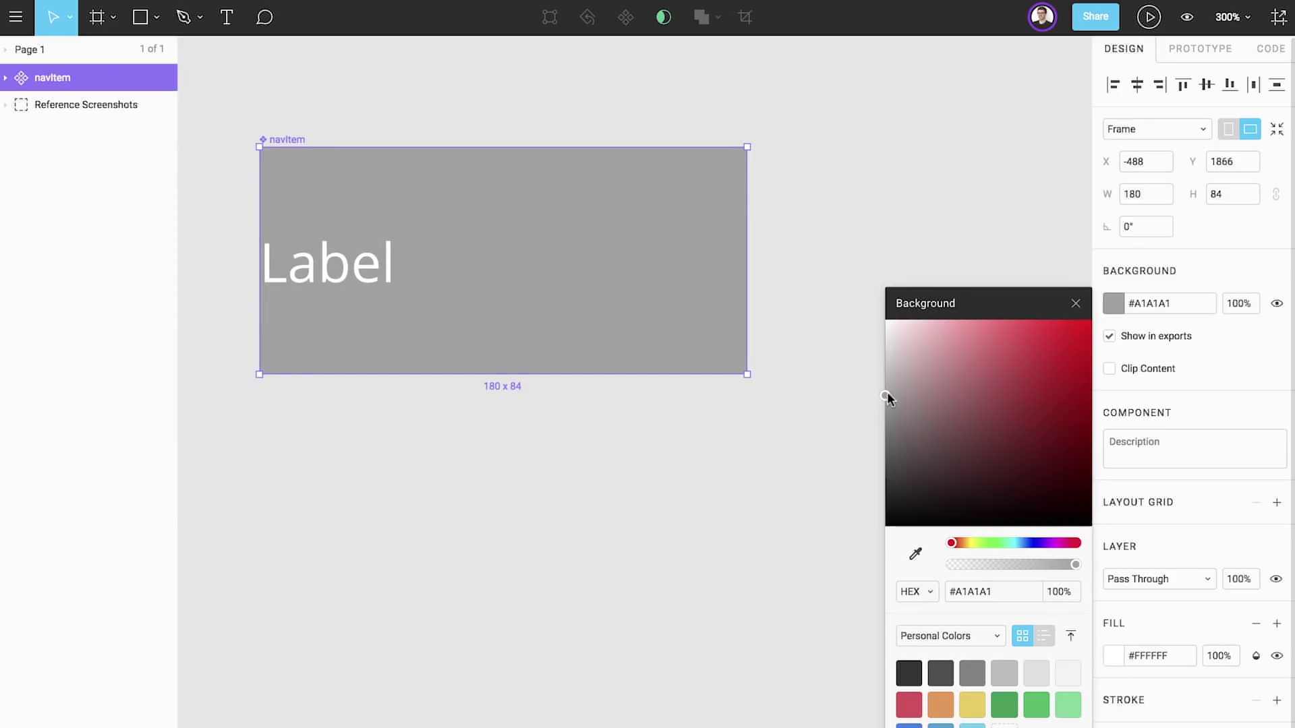
pyautogui.click(1074, 317)
pyautogui.click(1072, 312)
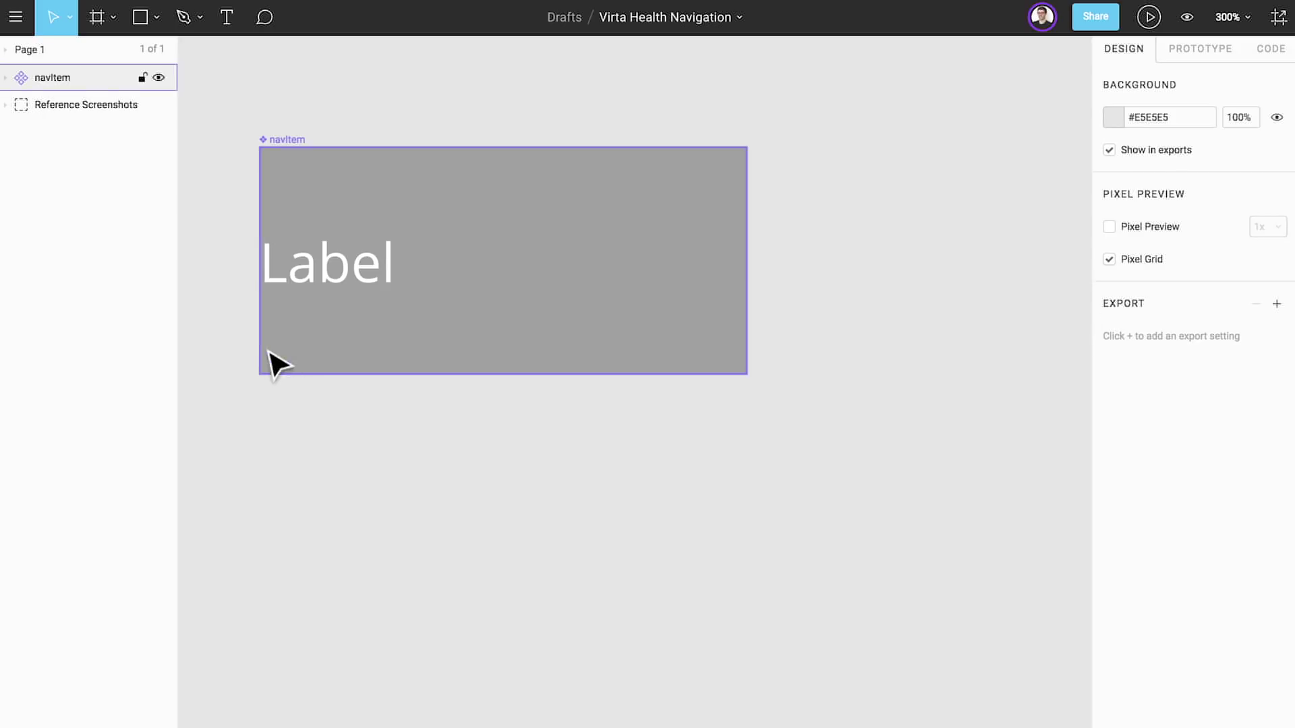
# - Resize the Label layer inside navItem to 148 × 54 at X 16, Y 15
pyautogui.click(4, 77)
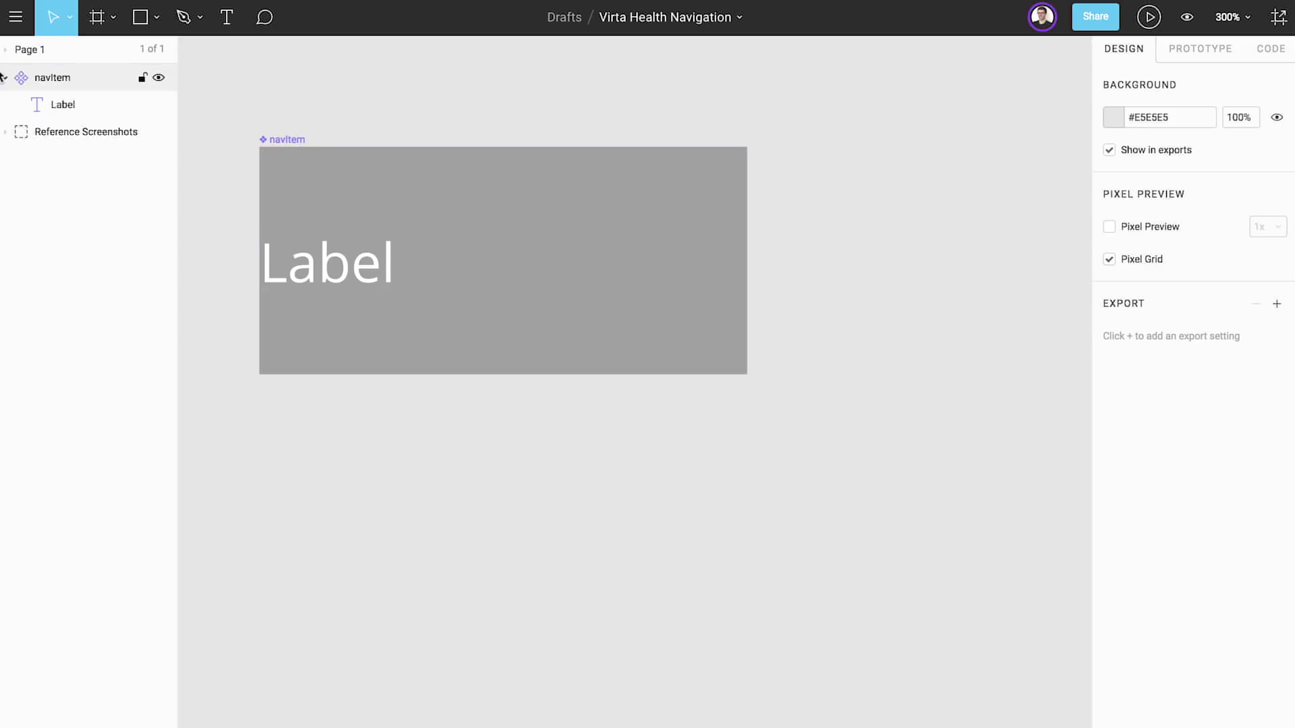
pyautogui.click(81, 105)
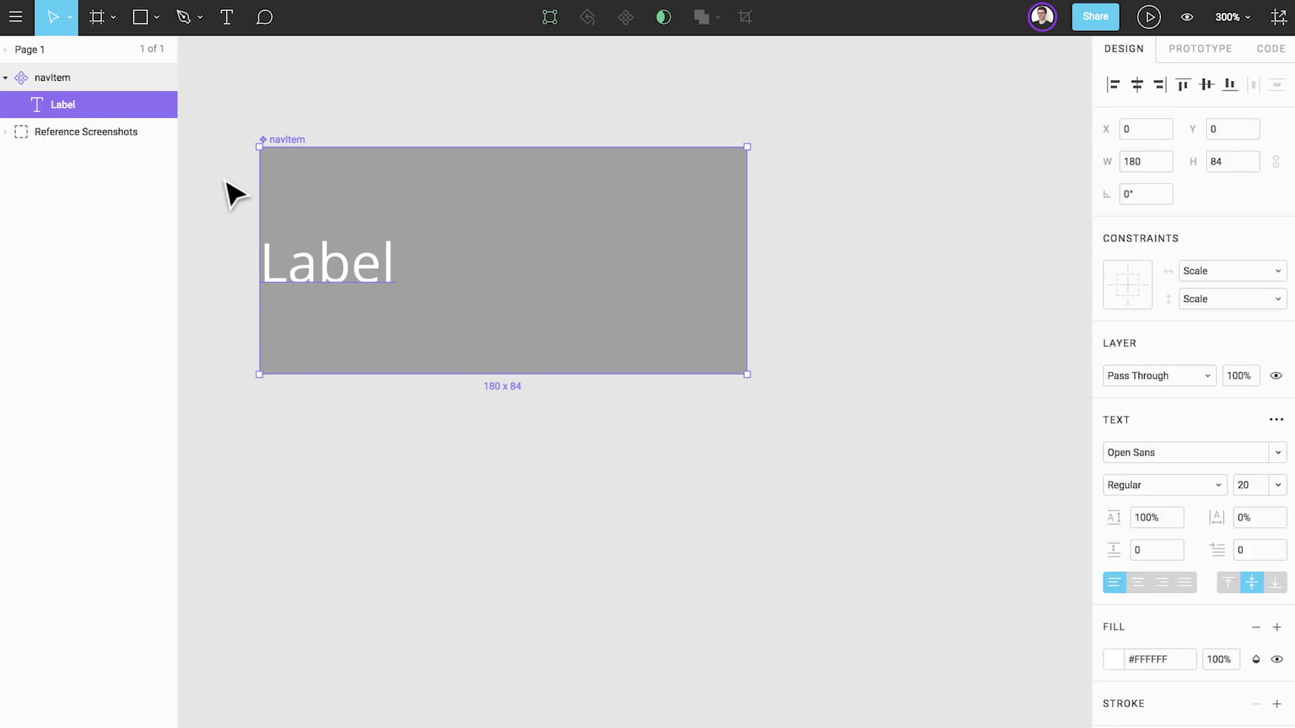
pyautogui.moveTo(258, 192); pyautogui.dragTo(302, 196)
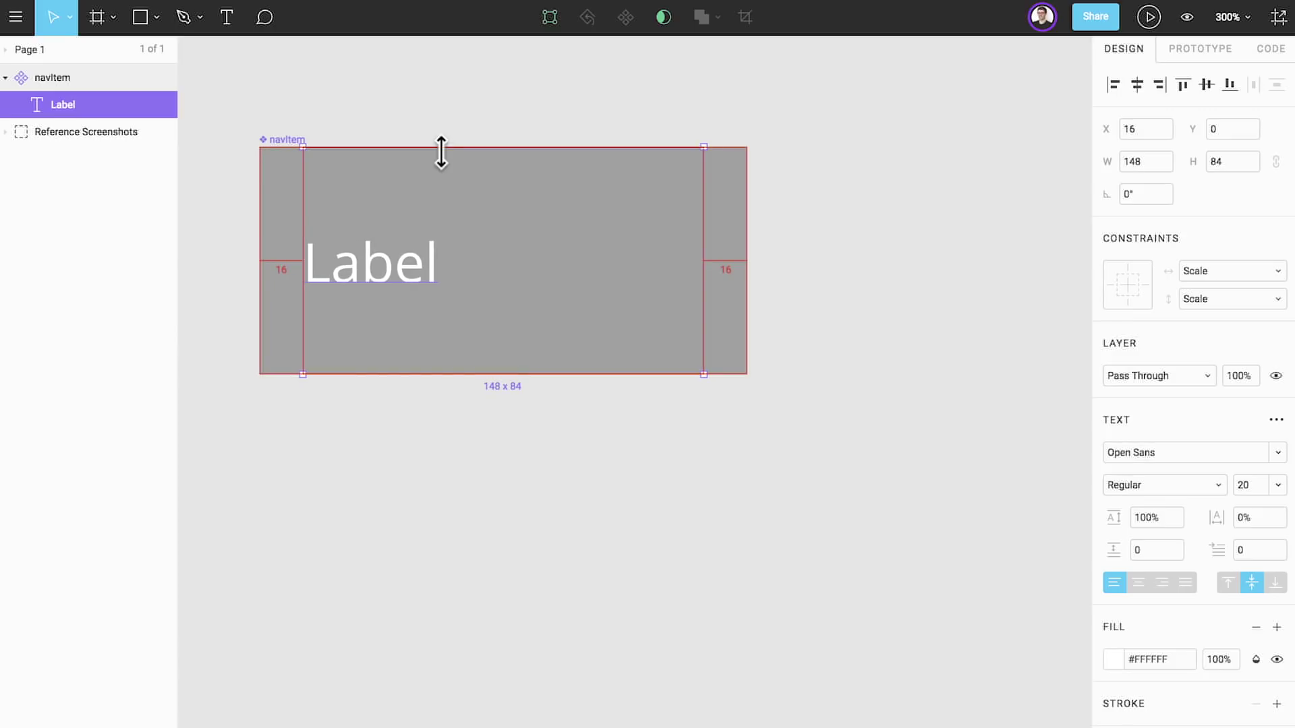
pyautogui.moveTo(443, 148); pyautogui.dragTo(444, 187)
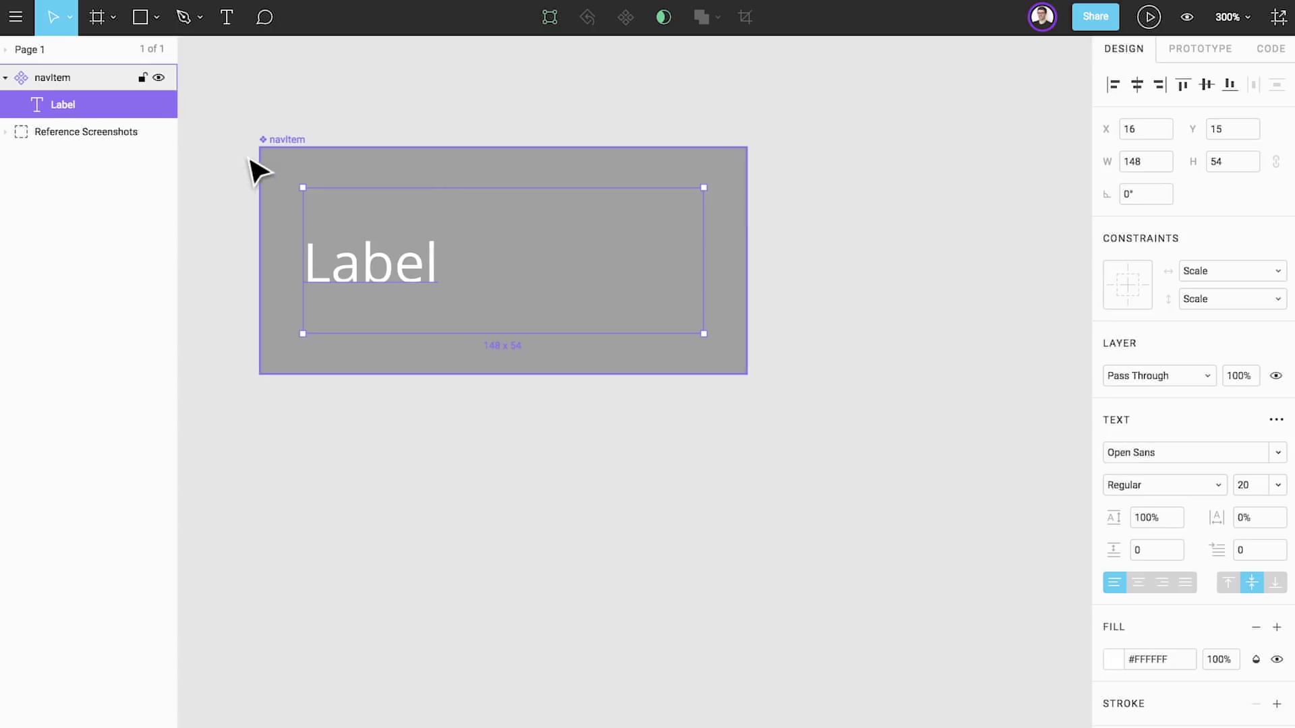
# - Add a white 180 × 4 bar across navItem's top, named Active
pyautogui.click(138, 19)
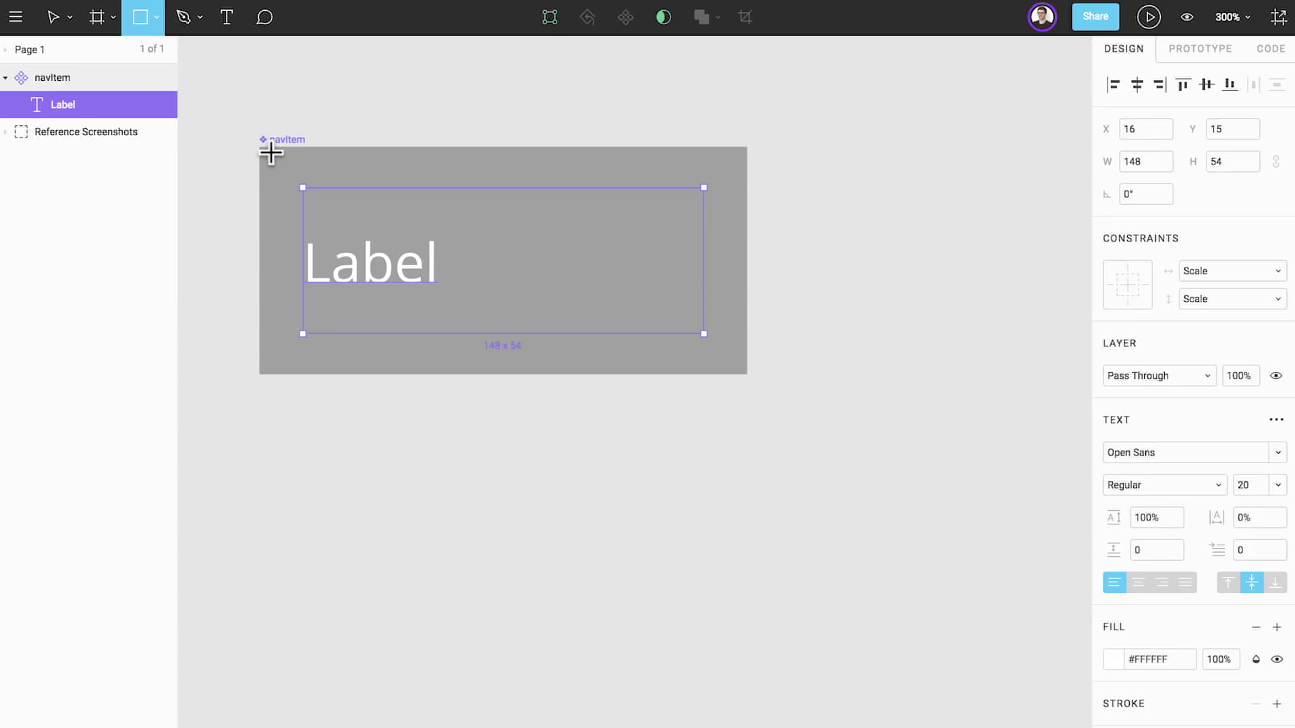
pyautogui.moveTo(270, 147); pyautogui.dragTo(746, 157)
pyautogui.moveTo(270, 153); pyautogui.dragTo(259, 151)
pyautogui.click(1113, 453)
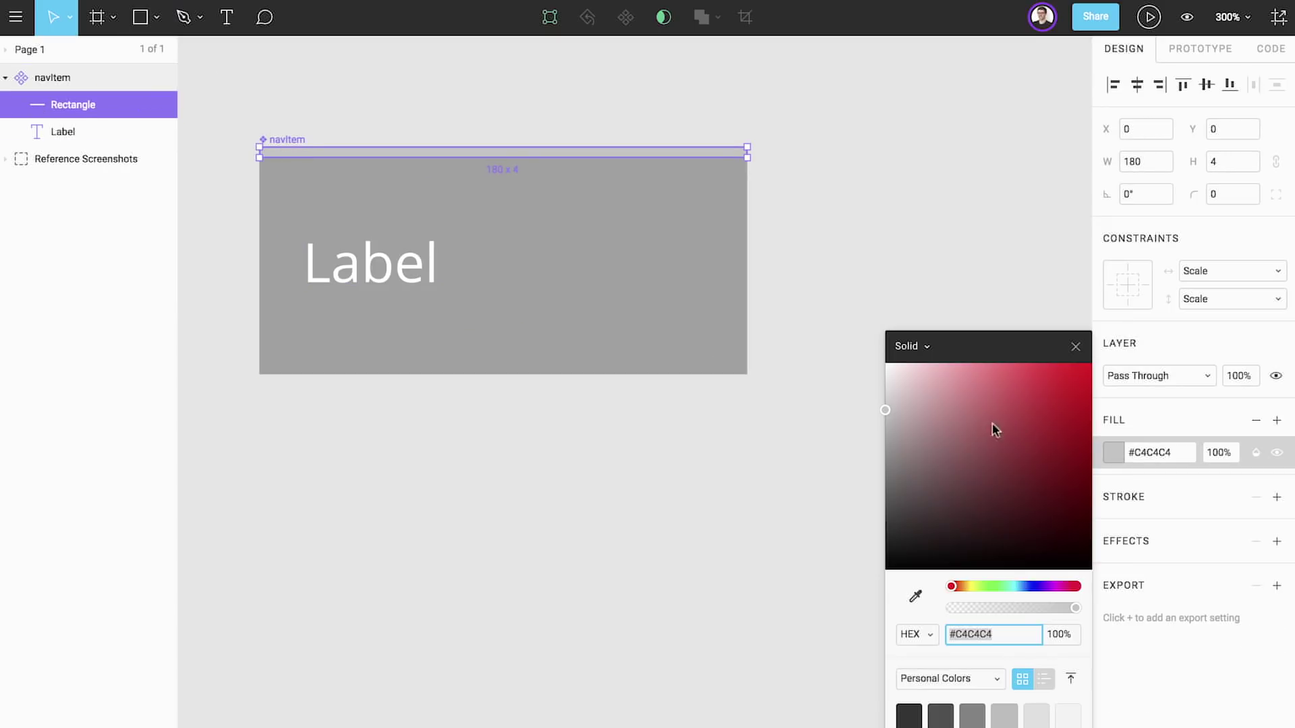
pyautogui.moveTo(885, 398); pyautogui.dragTo(875, 343)
pyautogui.click(1075, 346)
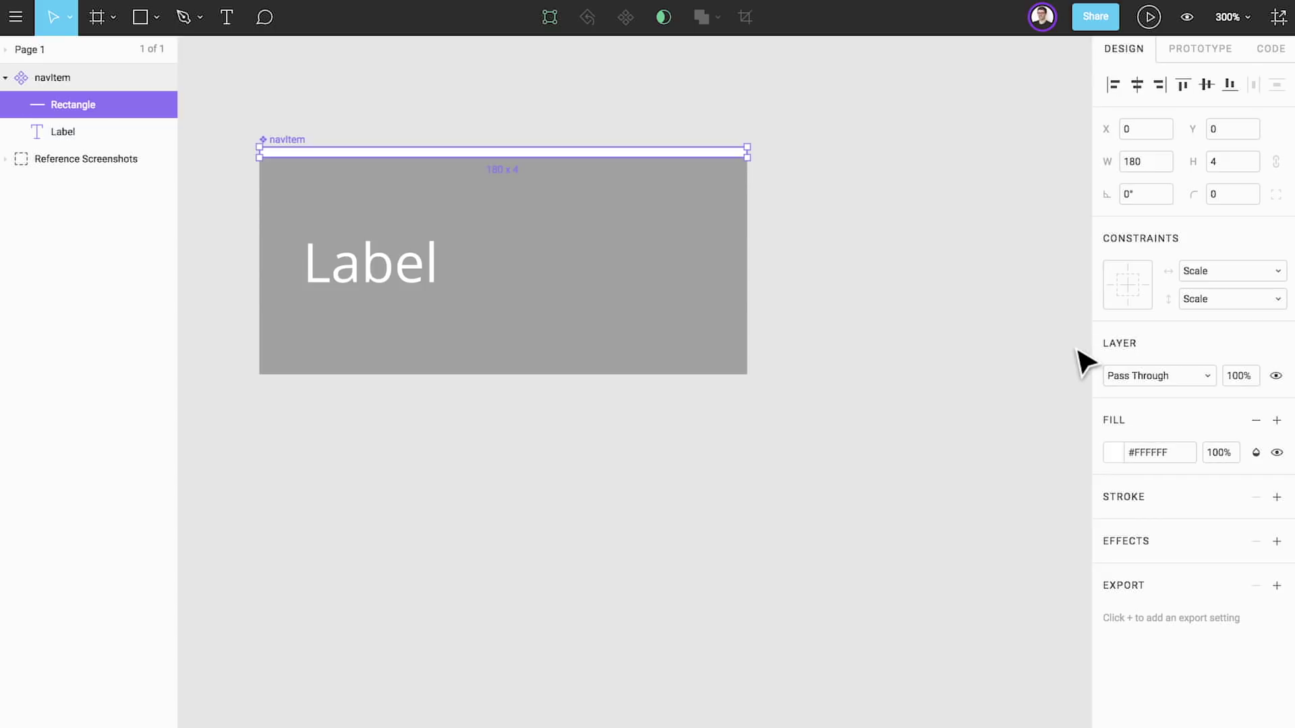
pyautogui.doubleClick(85, 113)
pyautogui.write('Active')
pyautogui.press('Return')
# - Draw a downward-pointing triangle, vertically centred just inside navItem's right edge
pyautogui.click(157, 17)
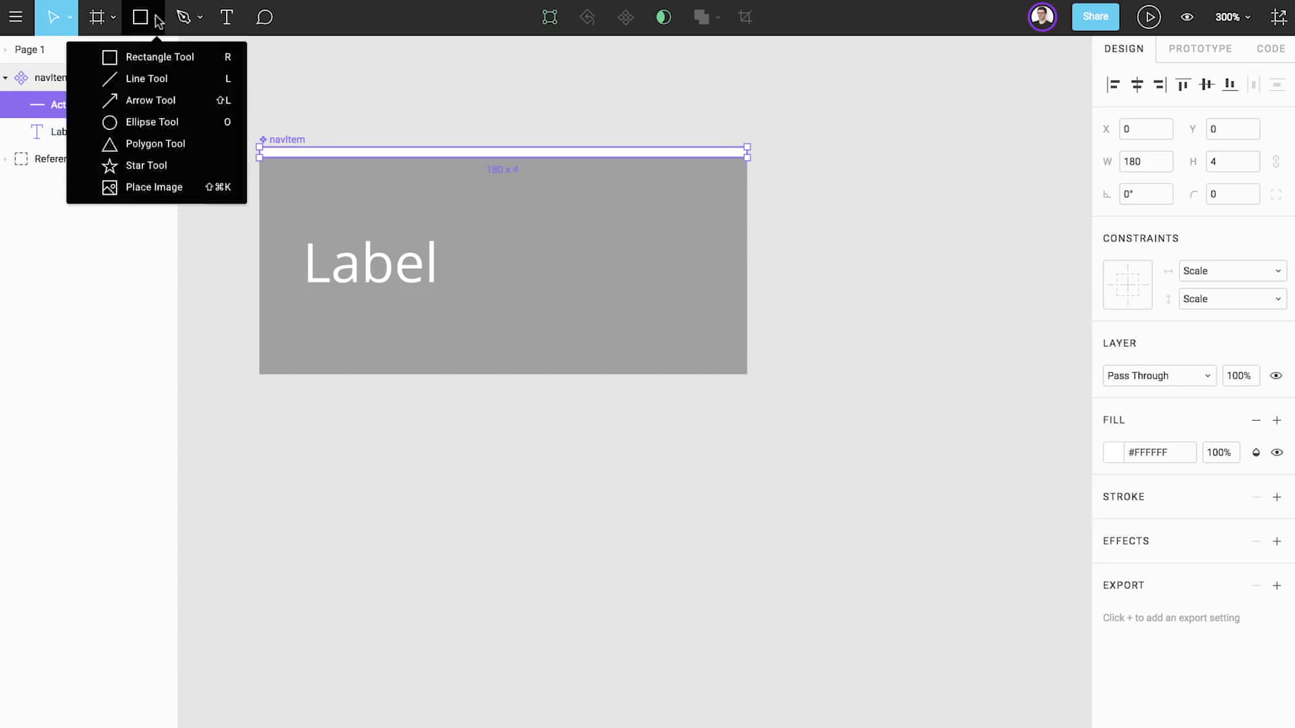
pyautogui.click(192, 153)
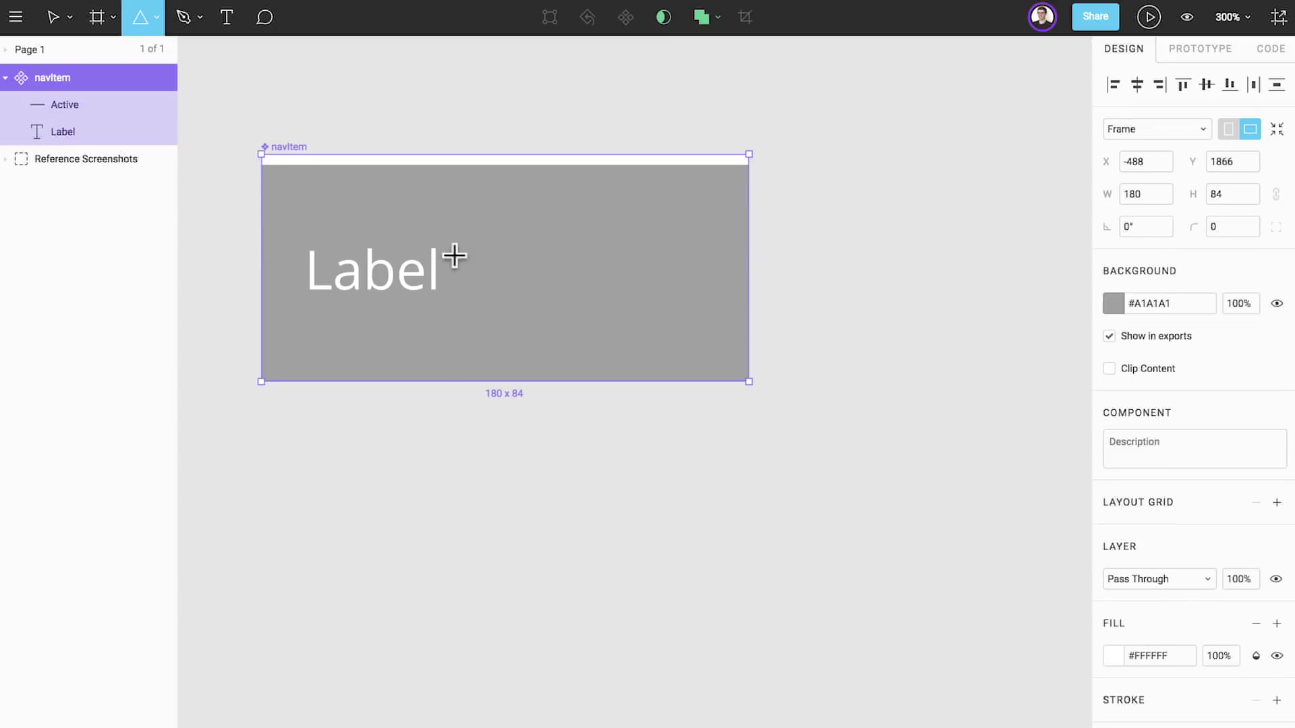
pyautogui.moveTo(681, 268); pyautogui.dragTo(713, 296)
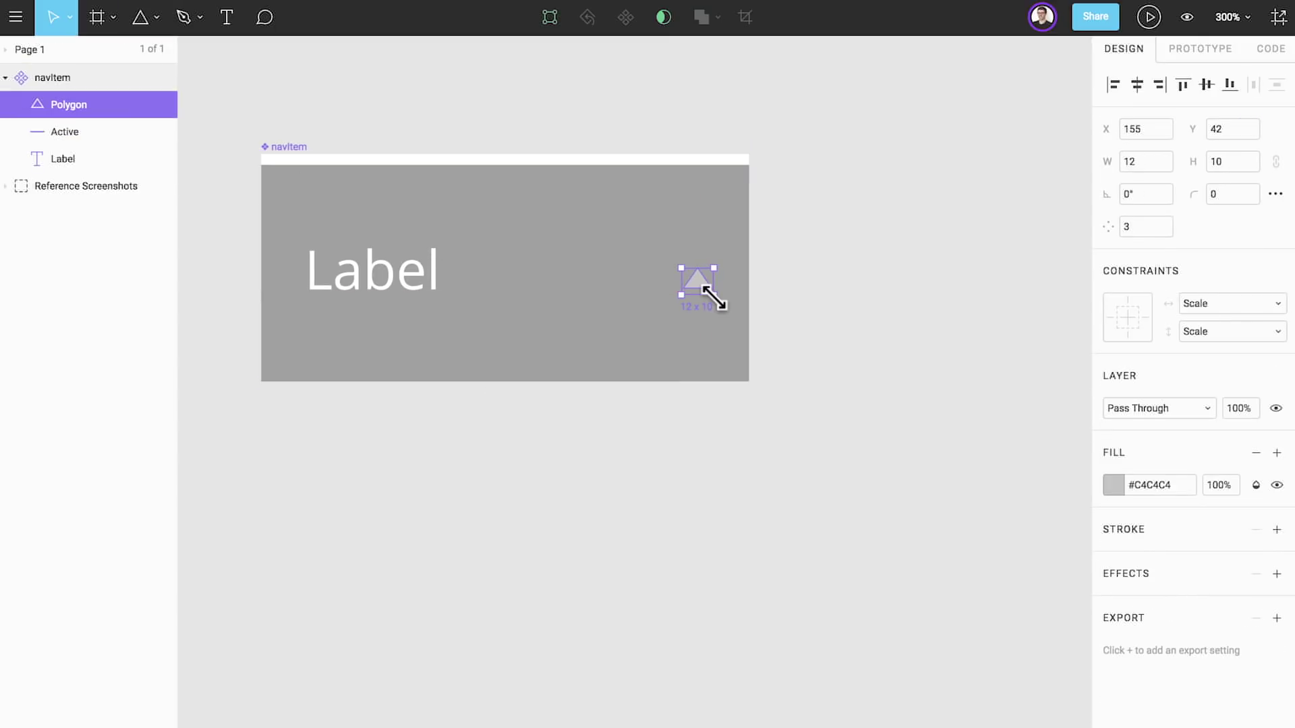
pyautogui.hotkey('shift', 'v')
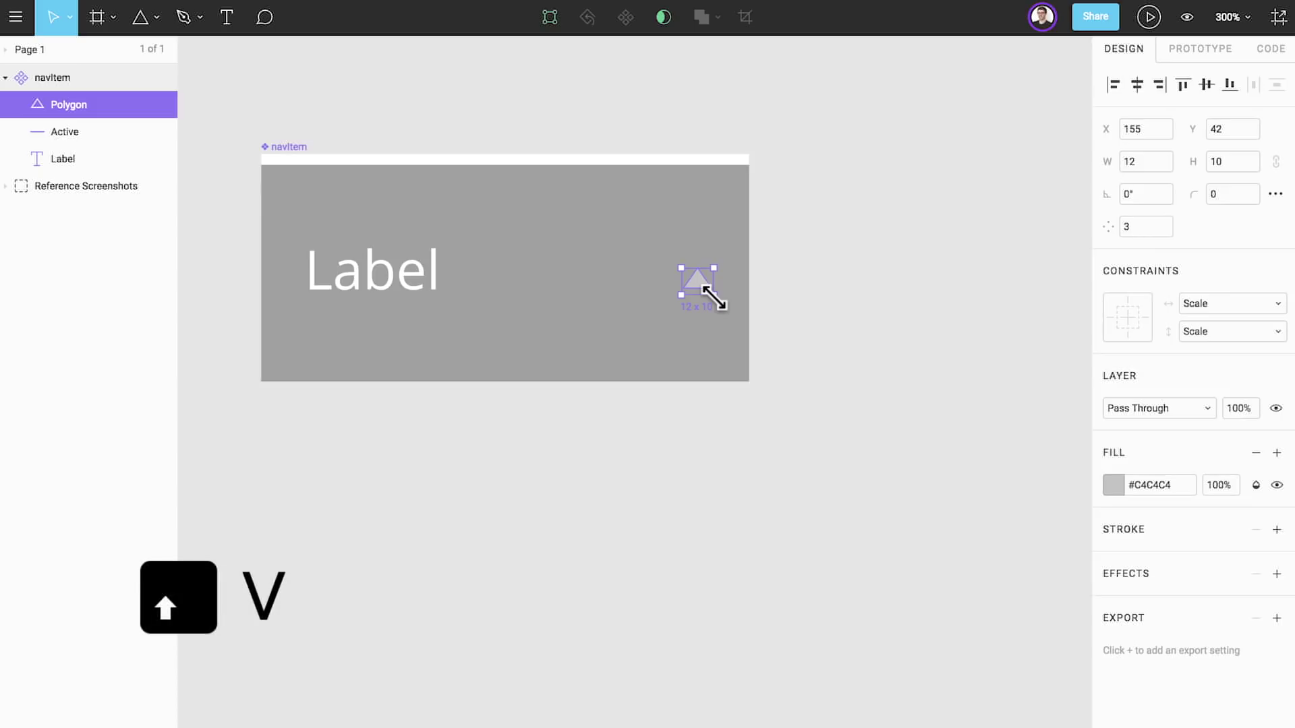
pyautogui.click(1206, 84)
pyautogui.click(1158, 84)
pyautogui.hotkey('shift', 'Left')
pyautogui.press('Left')
pyautogui.press('Left')
pyautogui.press('Left')
pyautogui.press('Left')
pyautogui.press('Left')
pyautogui.press('Left')
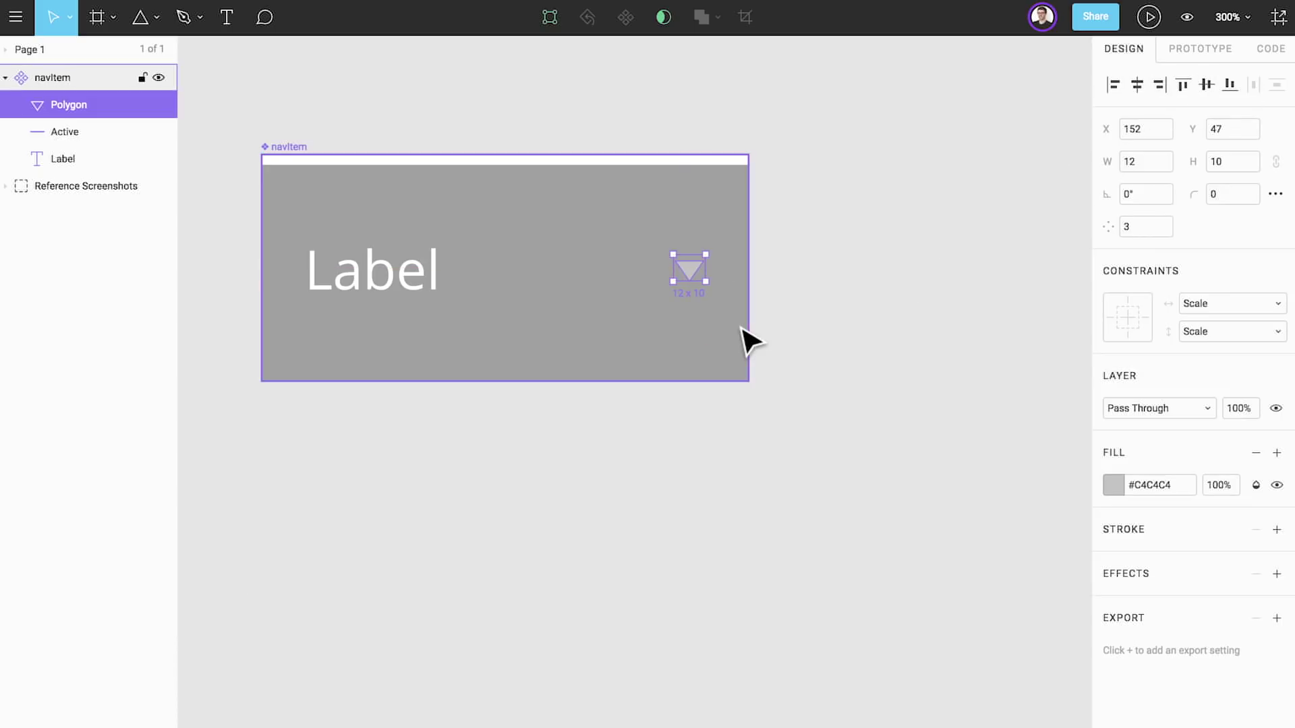
# - Rename the triangle layer to Dropdown, leaving it visible
pyautogui.rightClick(132, 106)
pyautogui.click(230, 243)
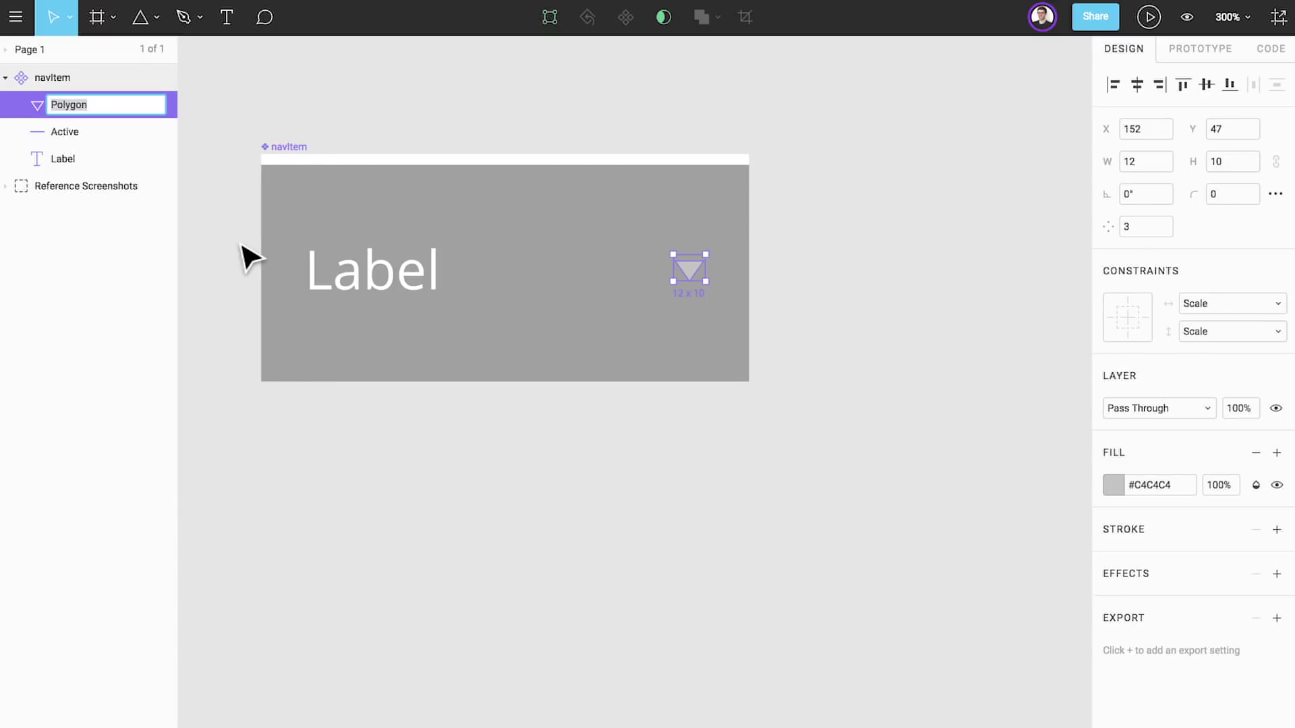
pyautogui.write('Dropdown')
pyautogui.press('Return')
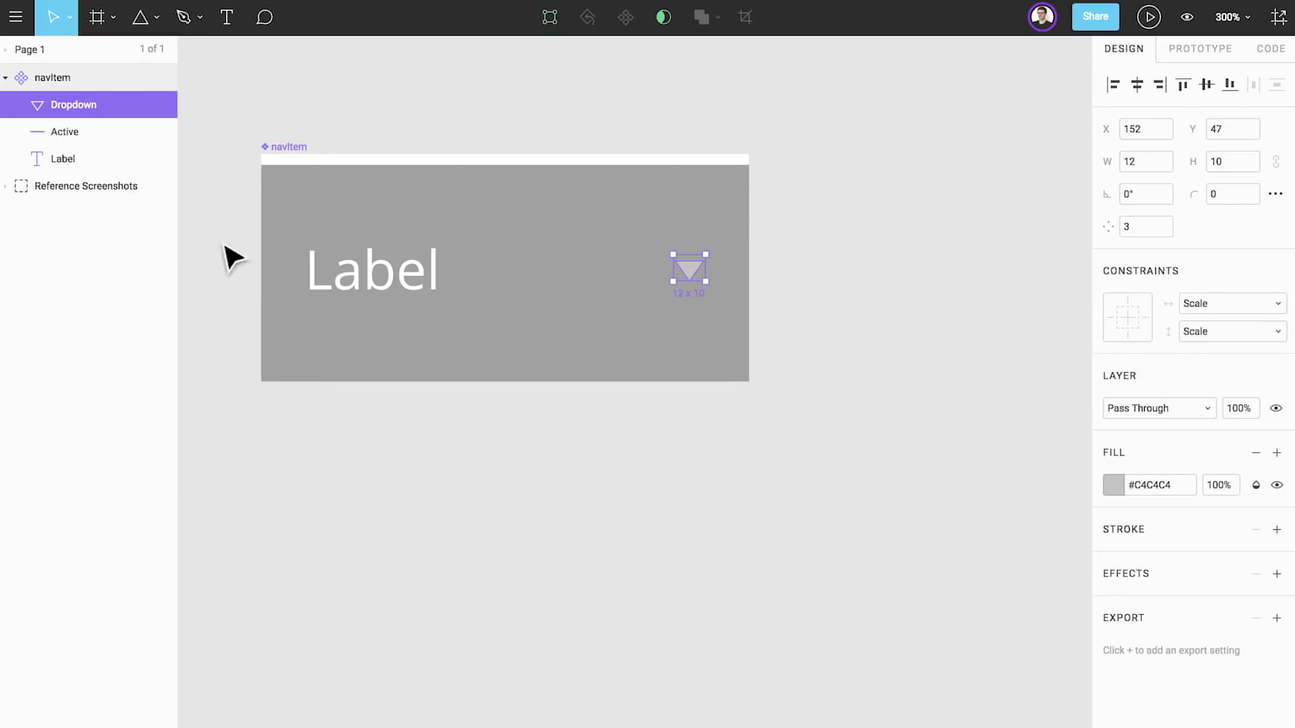
pyautogui.click(158, 104)
pyautogui.click(159, 106)
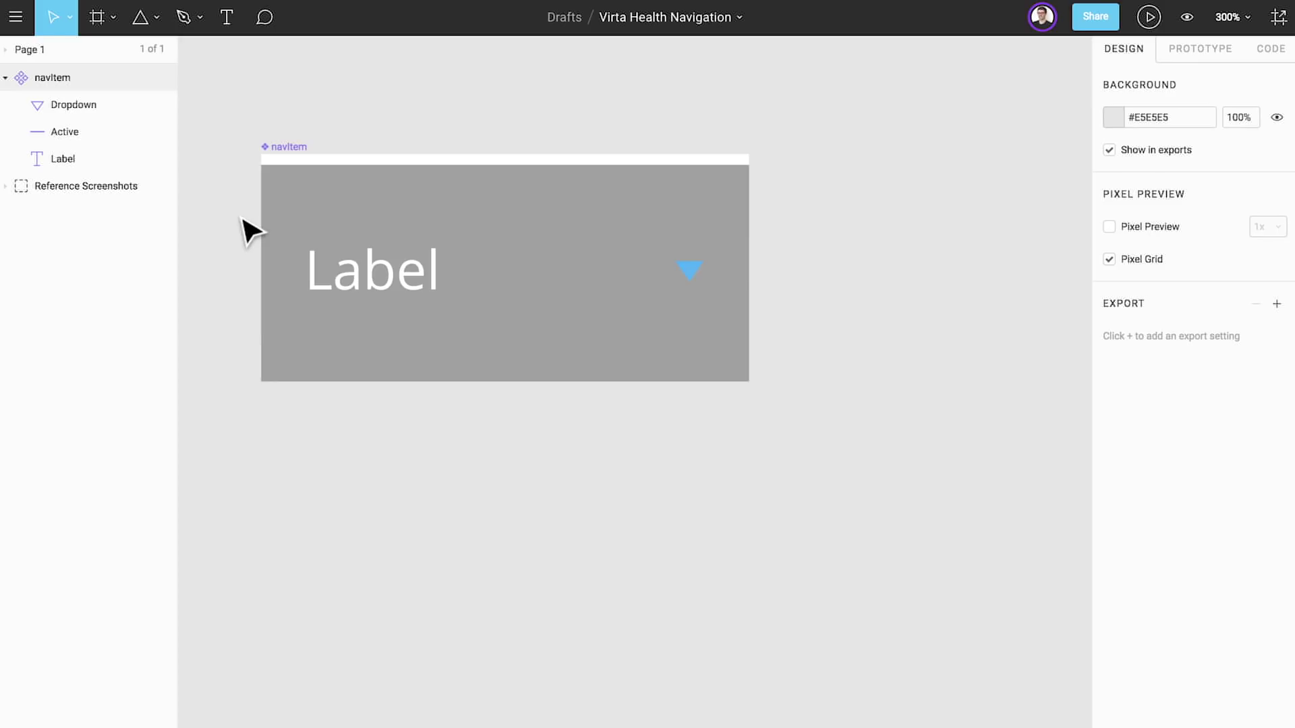
# - Constrain the Label to Left & Right and pin the Dropdown arrow to Right
pyautogui.click(119, 159)
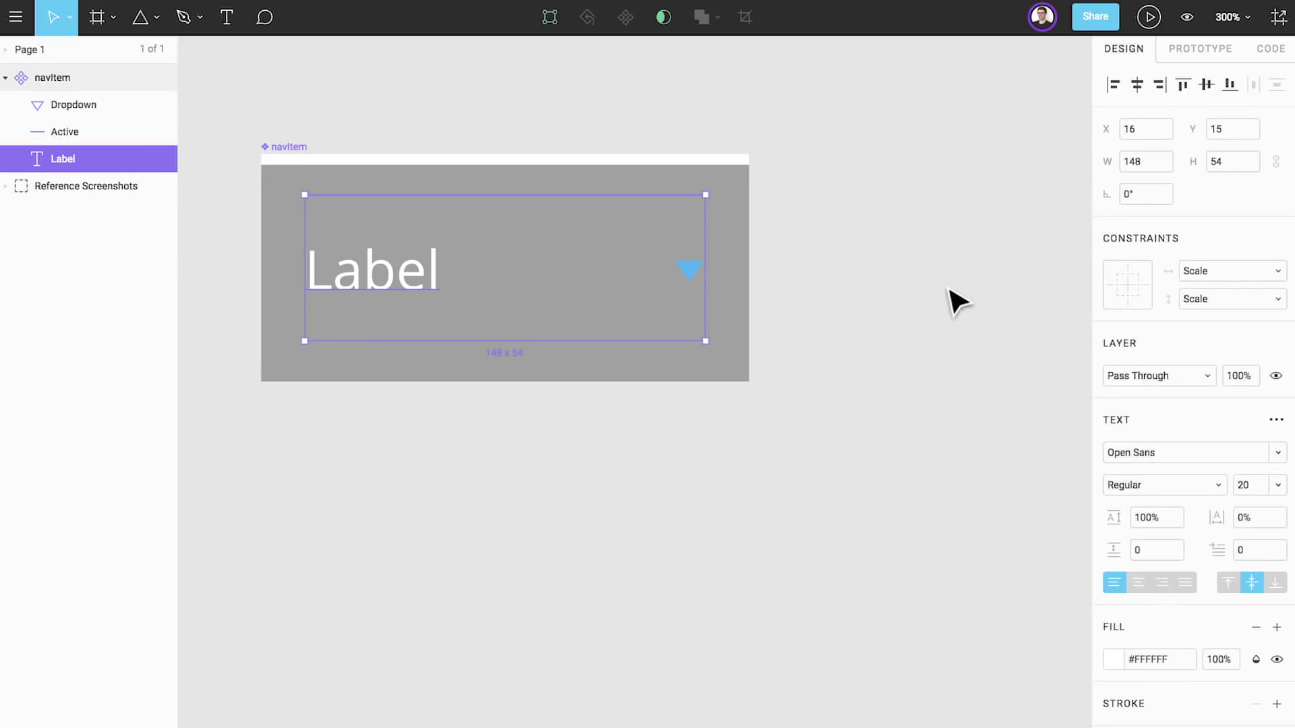
pyautogui.click(1110, 287)
pyautogui.keyDown('shift'); pyautogui.click(1144, 286); pyautogui.keyUp('shift')
pyautogui.press('Tab')
pyautogui.click(691, 272)
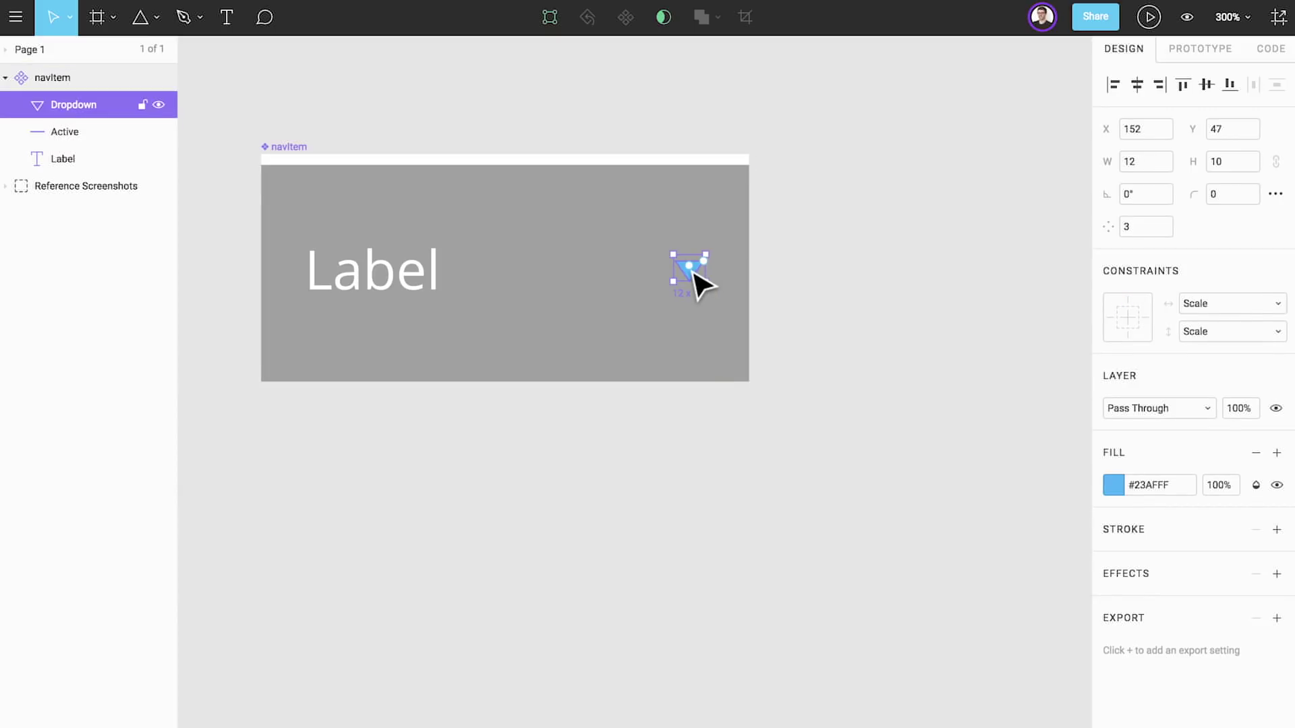
pyautogui.click(1144, 317)
# - Constrain the Active bar to Left & Right horizontally and Top vertically
pyautogui.click(701, 287)
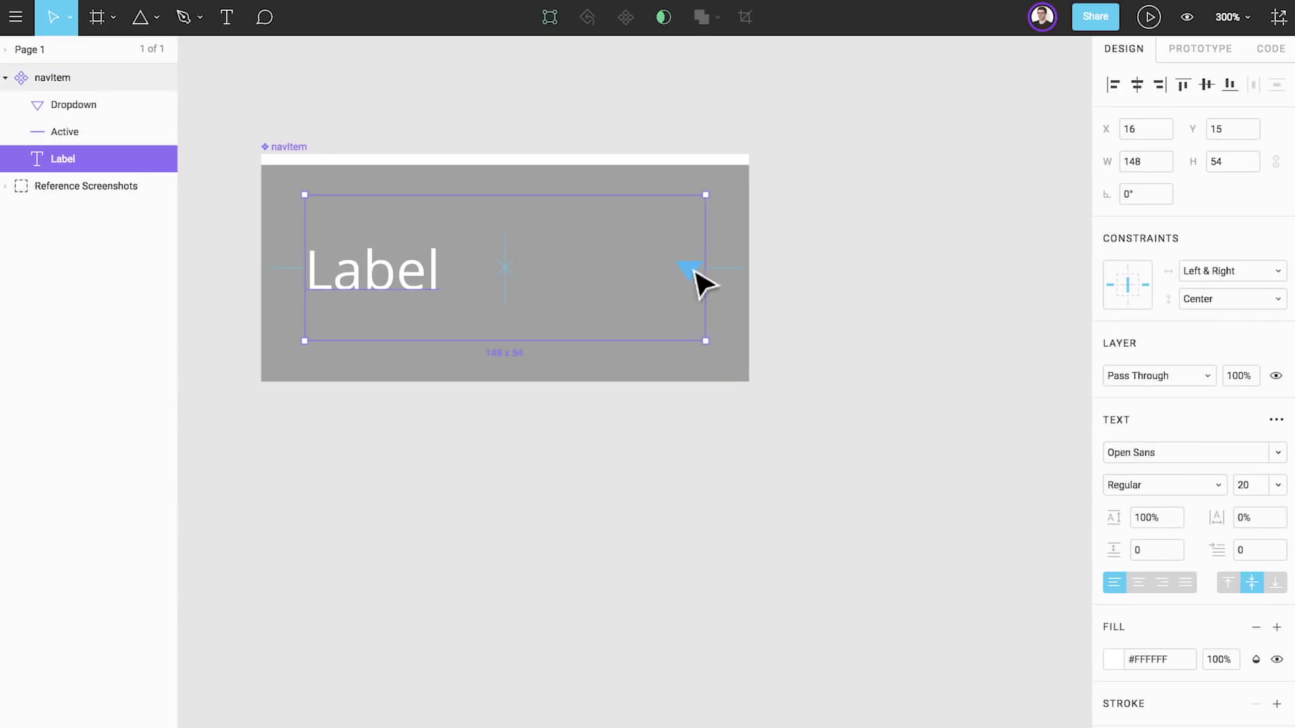
pyautogui.click(570, 161)
pyautogui.click(1110, 284)
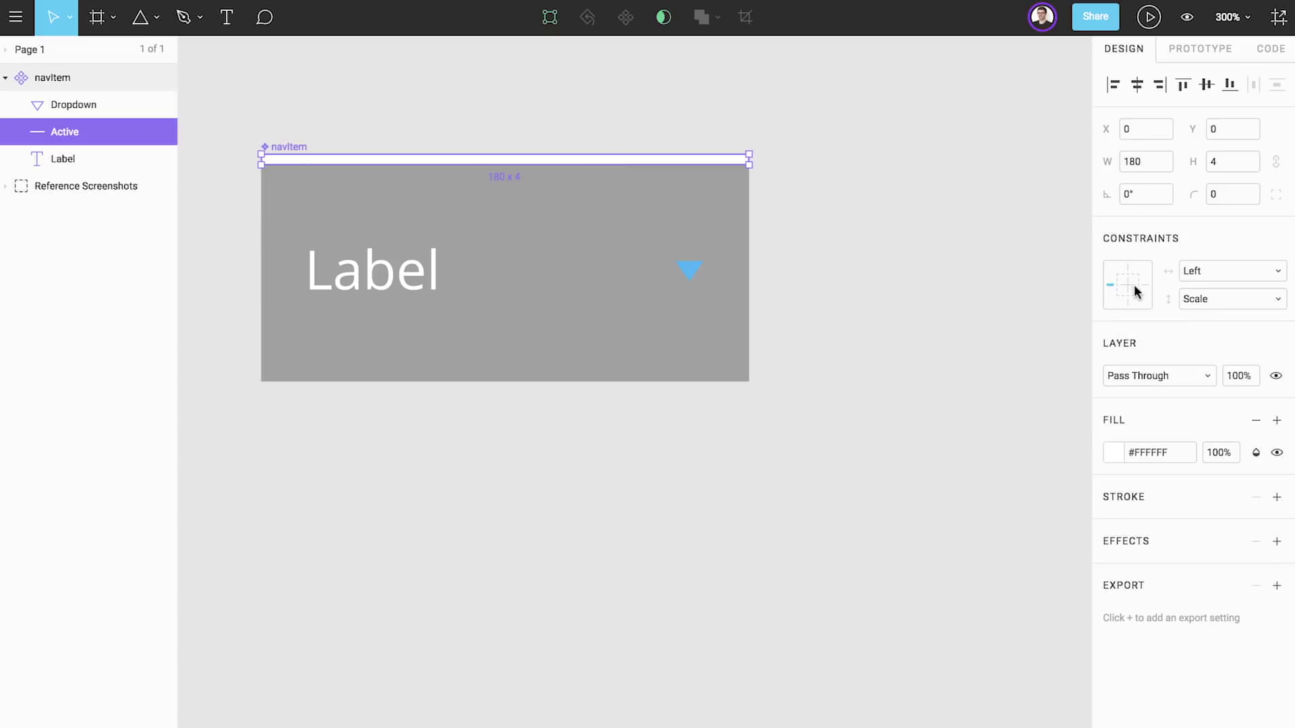
pyautogui.click(1145, 285)
pyautogui.click(1128, 267)
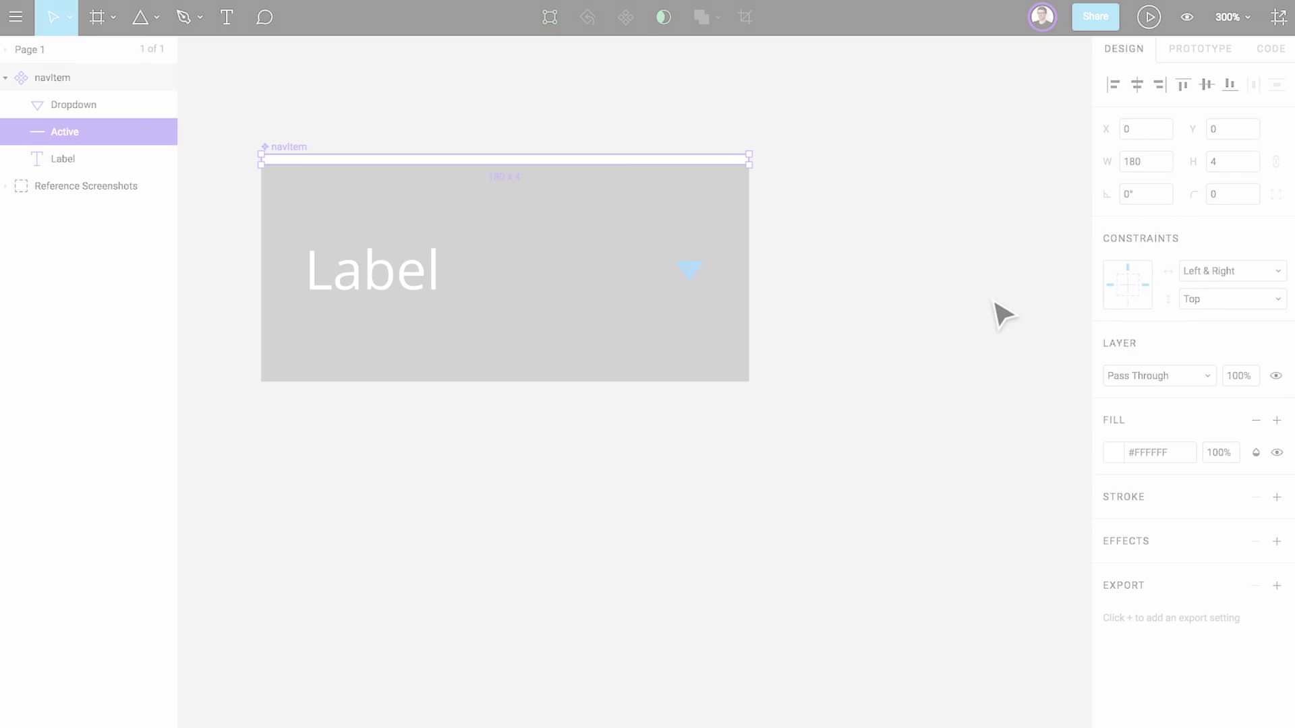
pyautogui.click(977, 361)
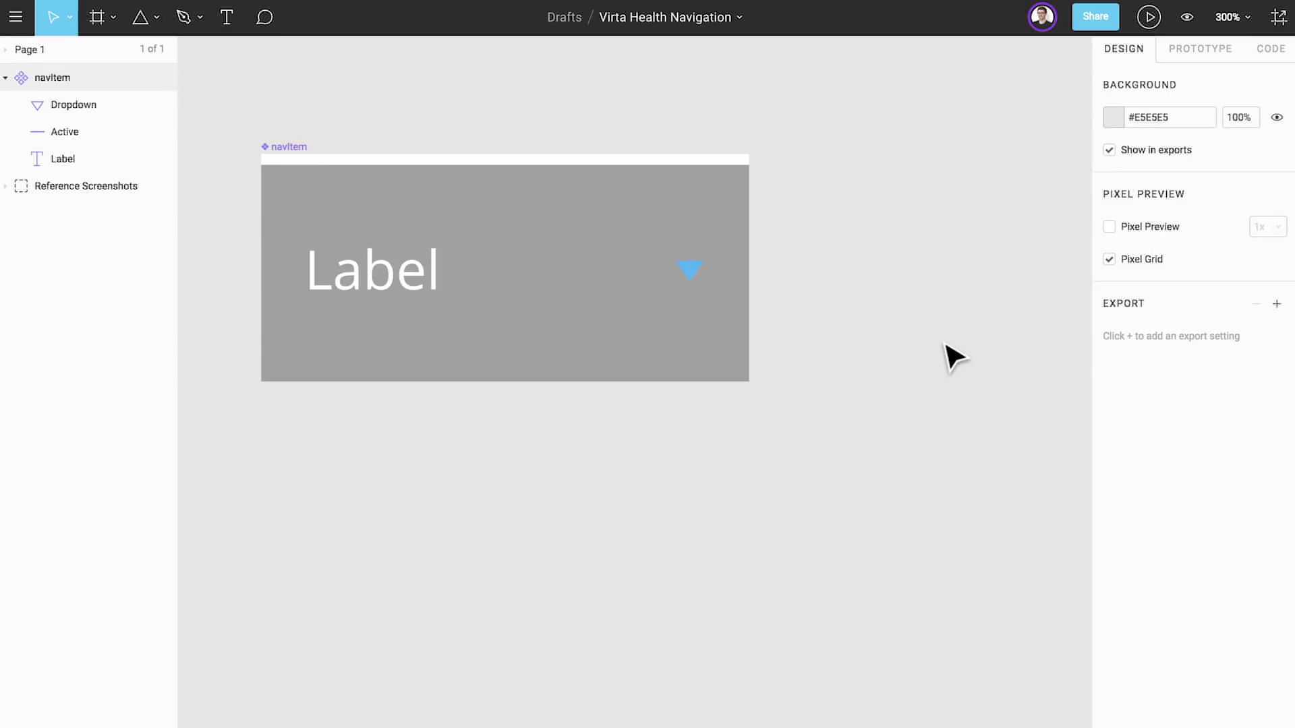
# - Narrow navItem to 180 wide and duplicate it into six copies
pyautogui.click(747, 307)
pyautogui.moveTo(749, 305); pyautogui.dragTo(625, 330)
pyautogui.scroll(-3, 328, 435)
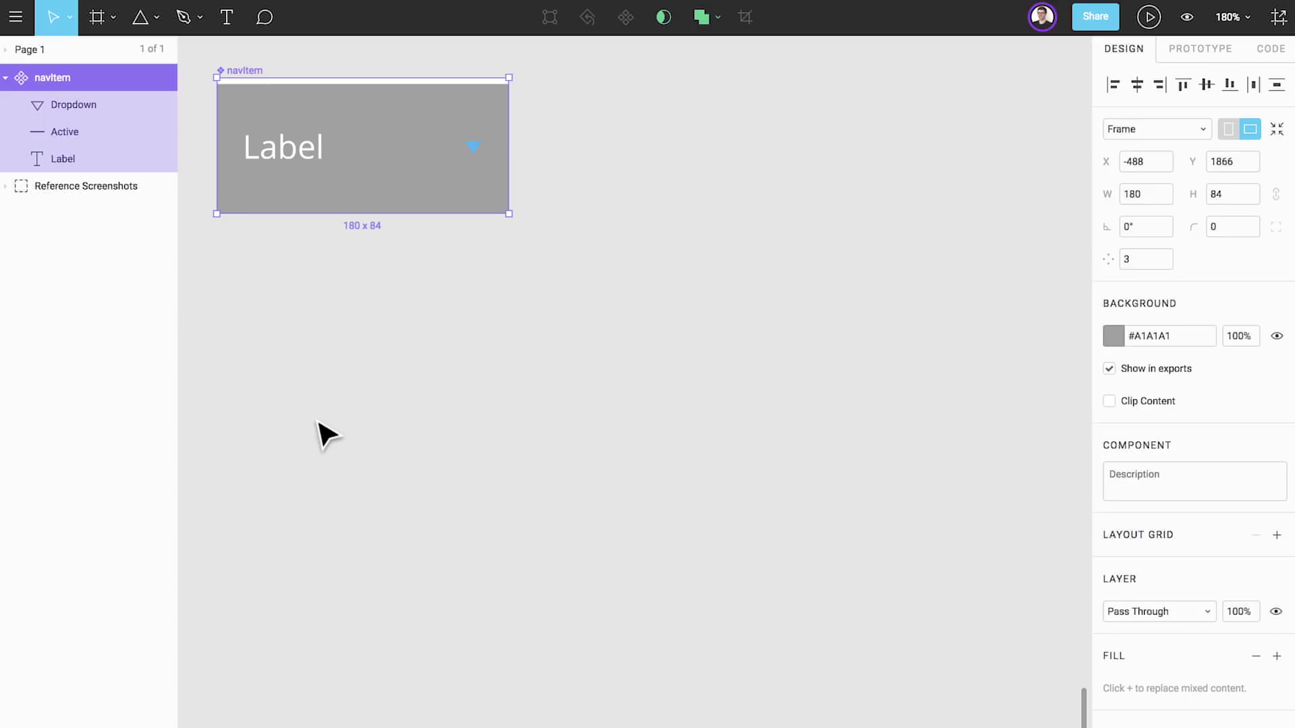
pyautogui.hotkey('ctrl', 'd')
pyautogui.hotkey('ctrl', 'd')
pyautogui.hotkey('ctrl', 'd')
pyautogui.hotkey('ctrl', 'd')
pyautogui.hotkey('shift', '1')
pyautogui.hotkey('ctrl', 'd')
pyautogui.hotkey('shift', '1')
# - Label copies Home and Research, narrowing Home and hiding How it Works' Active bar
pyautogui.doubleClick(377, 306)
pyautogui.write('Home')
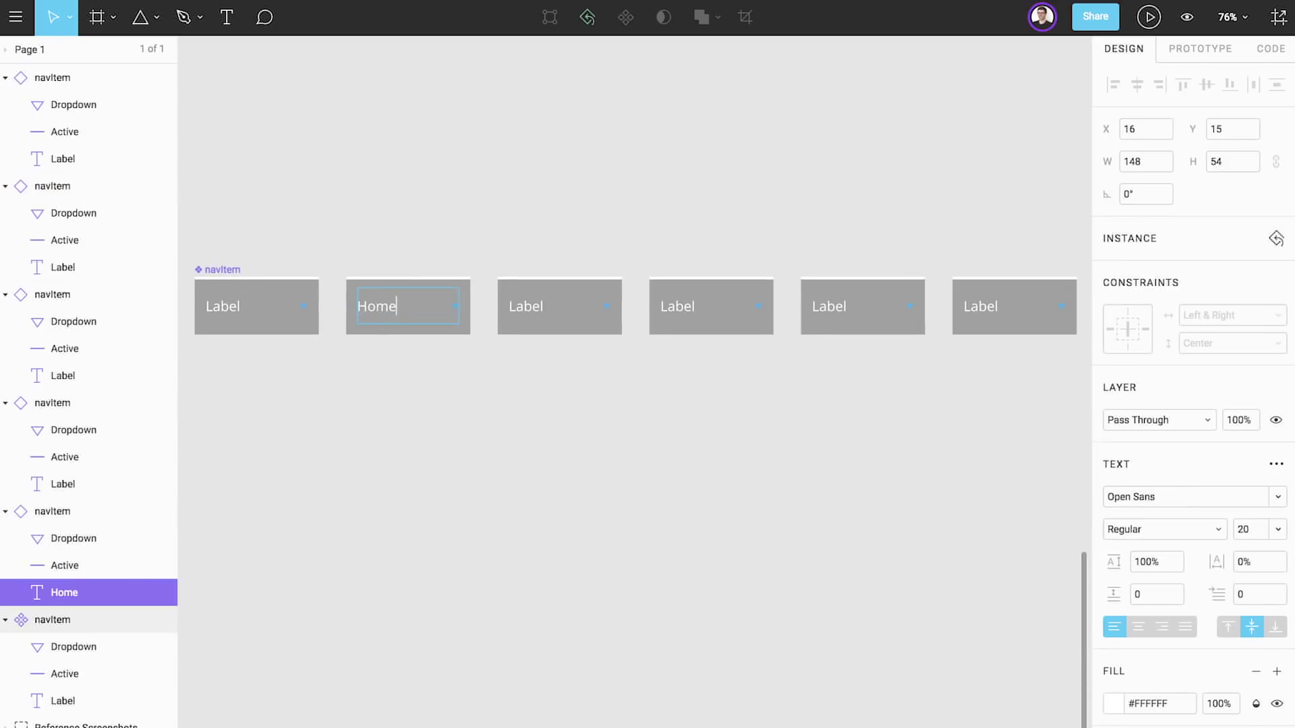
pyautogui.press('Escape')
pyautogui.press('Escape')
pyautogui.moveTo(470, 321); pyautogui.dragTo(406, 321)
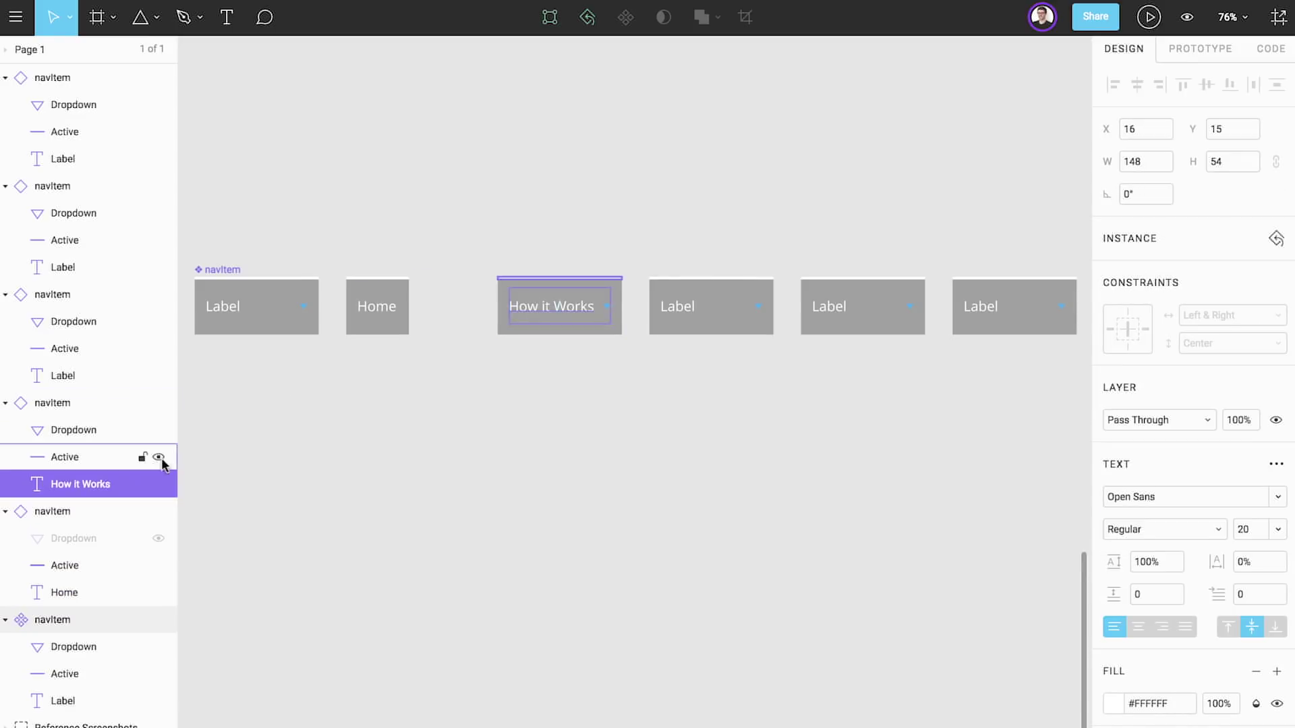
pyautogui.click(158, 458)
pyautogui.doubleClick(677, 306)
pyautogui.write('Research')
pyautogui.press('Escape')
pyautogui.press('Escape')
# - Label the last items Partner with Us and Blog, fitting widths and hiding Blog's dropdown
pyautogui.click(158, 322)
pyautogui.doubleClick(829, 306)
pyautogui.write('P')
pyautogui.moveTo(773, 306)
pyautogui.mouseDown()
pyautogui.moveTo(731, 306)
pyautogui.moveTo(783, 306)
pyautogui.mouseUp()
pyautogui.write('artner with Us')
pyautogui.press('Escape')
pyautogui.press('Escape')
pyautogui.click(158, 240)
pyautogui.doubleClick(979, 306)
pyautogui.write('Blog')
pyautogui.click(159, 105)
pyautogui.moveTo(1075, 306); pyautogui.dragTo(1006, 306)
# - Pack the Home through Blog items edge to edge with Pack Horizontal
pyautogui.moveTo(1030, 357); pyautogui.dragTo(362, 270)
pyautogui.click(15, 16)
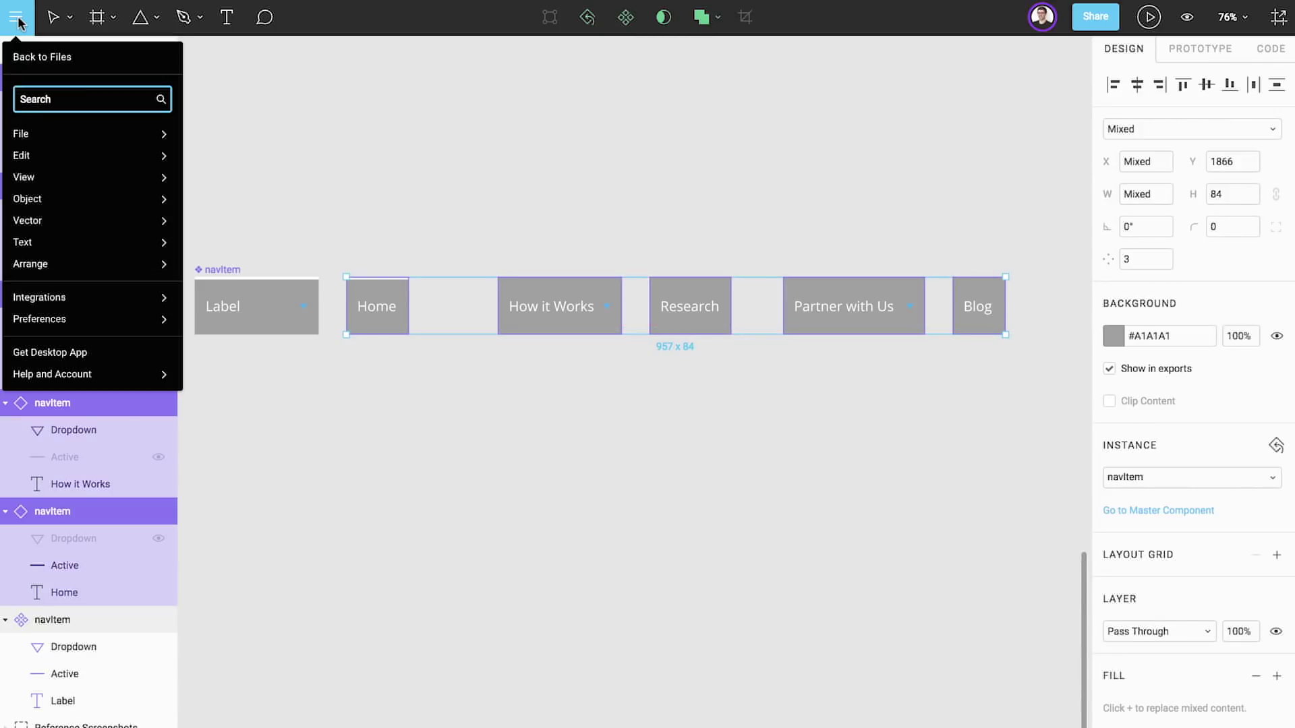
pyautogui.moveTo(142, 265)
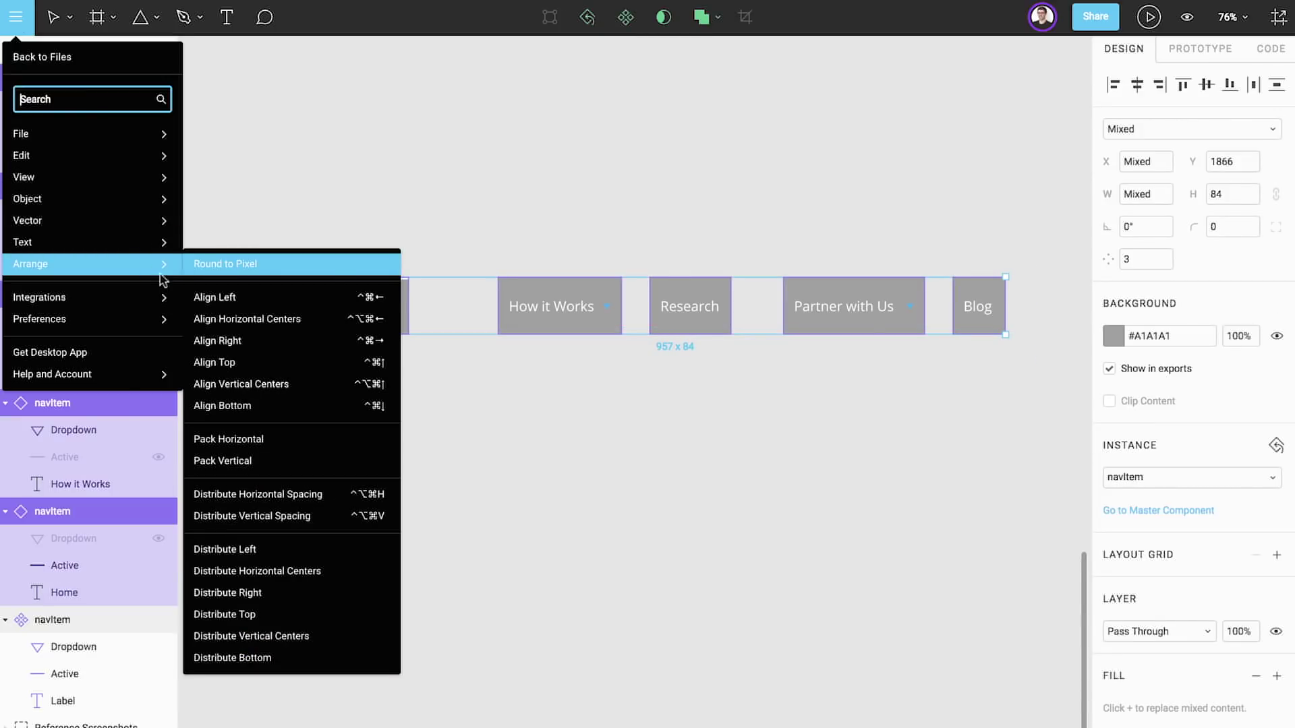
pyautogui.click(319, 439)
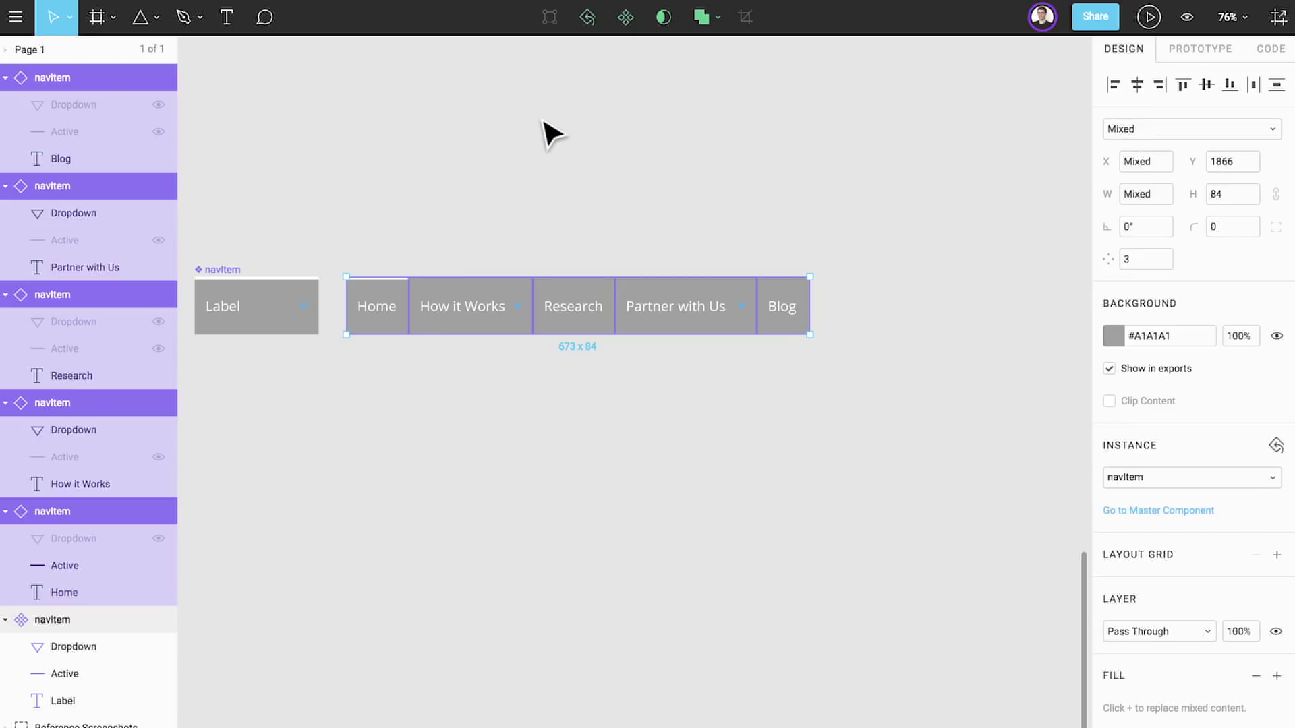
# - Wrap the five packed nav items in one component renamed navigationMenu
pyautogui.click(626, 17)
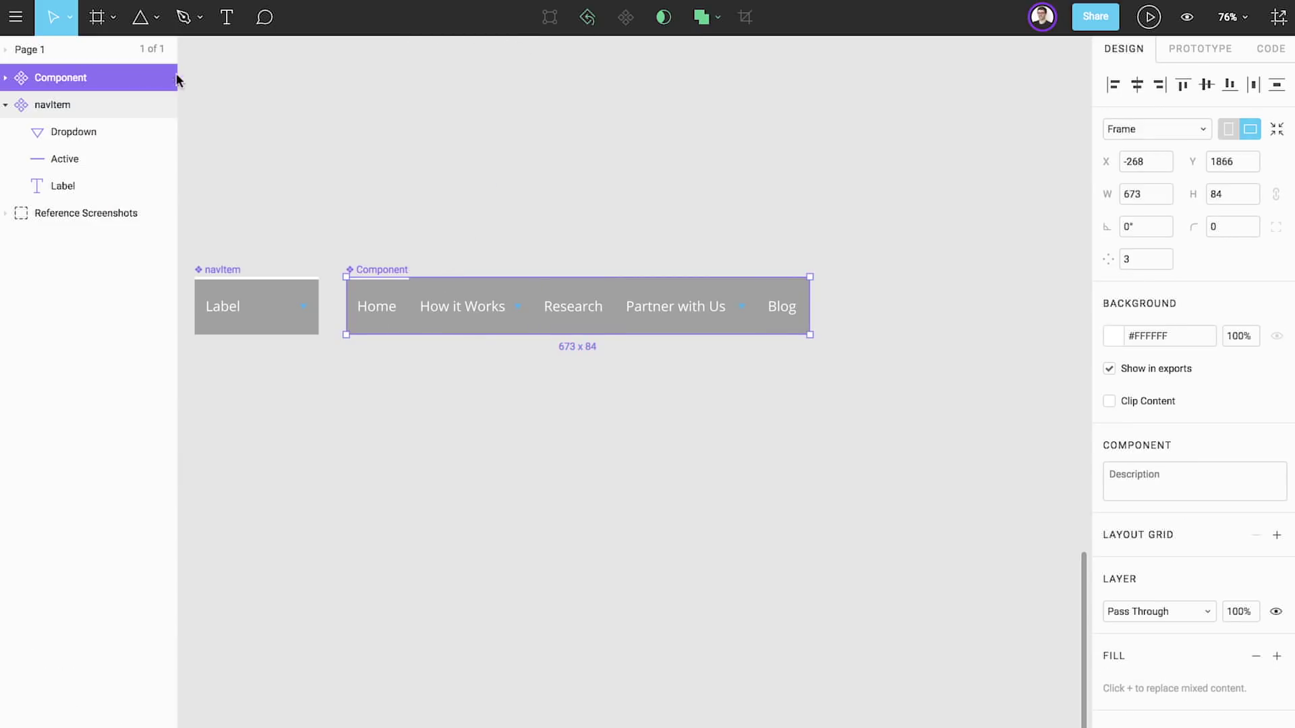
pyautogui.rightClick(116, 81)
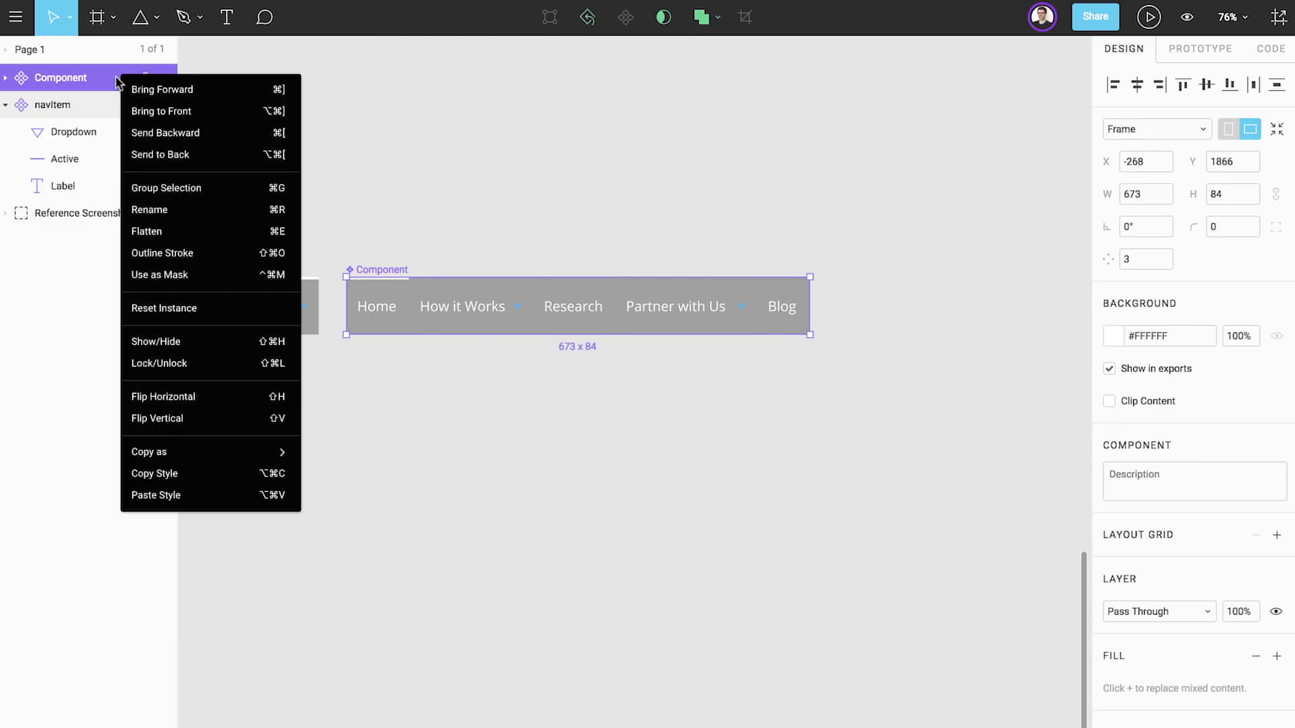
pyautogui.click(216, 209)
pyautogui.write('navigationMenu')
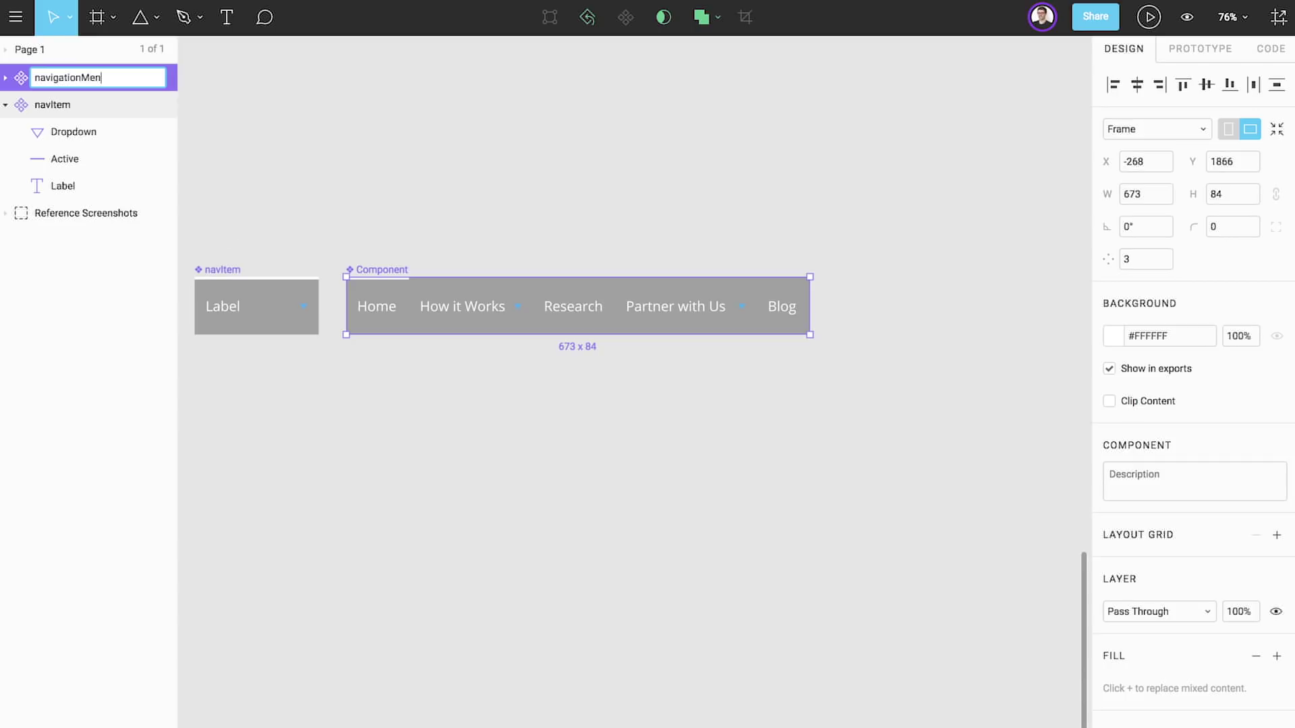
pyautogui.press('Return')
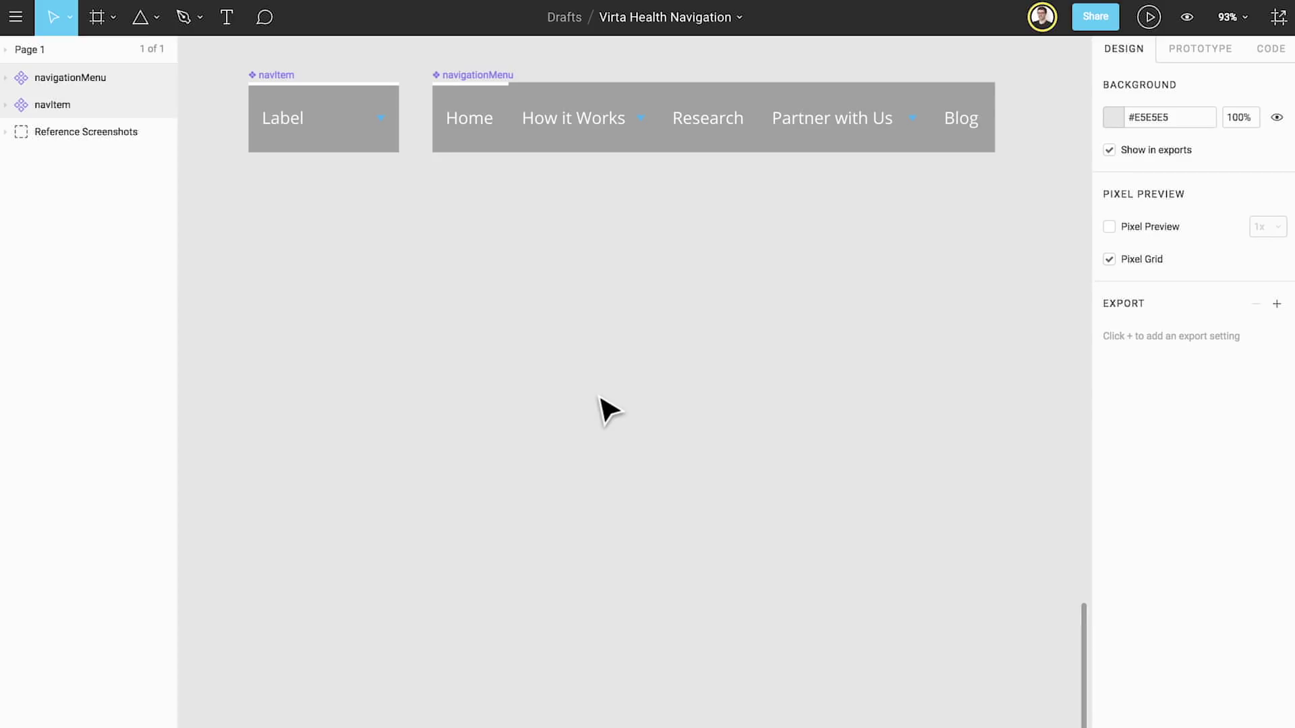
# - Add a 'Label' text box with slate-blue #5F83A1 fill
pyautogui.click(227, 17)
pyautogui.moveTo(338, 230); pyautogui.dragTo(515, 297)
pyautogui.write('Label')
pyautogui.hotkey('ctrl', 'a')
pyautogui.click(1153, 555)
pyautogui.write('5f83a1')
pyautogui.press('Return')
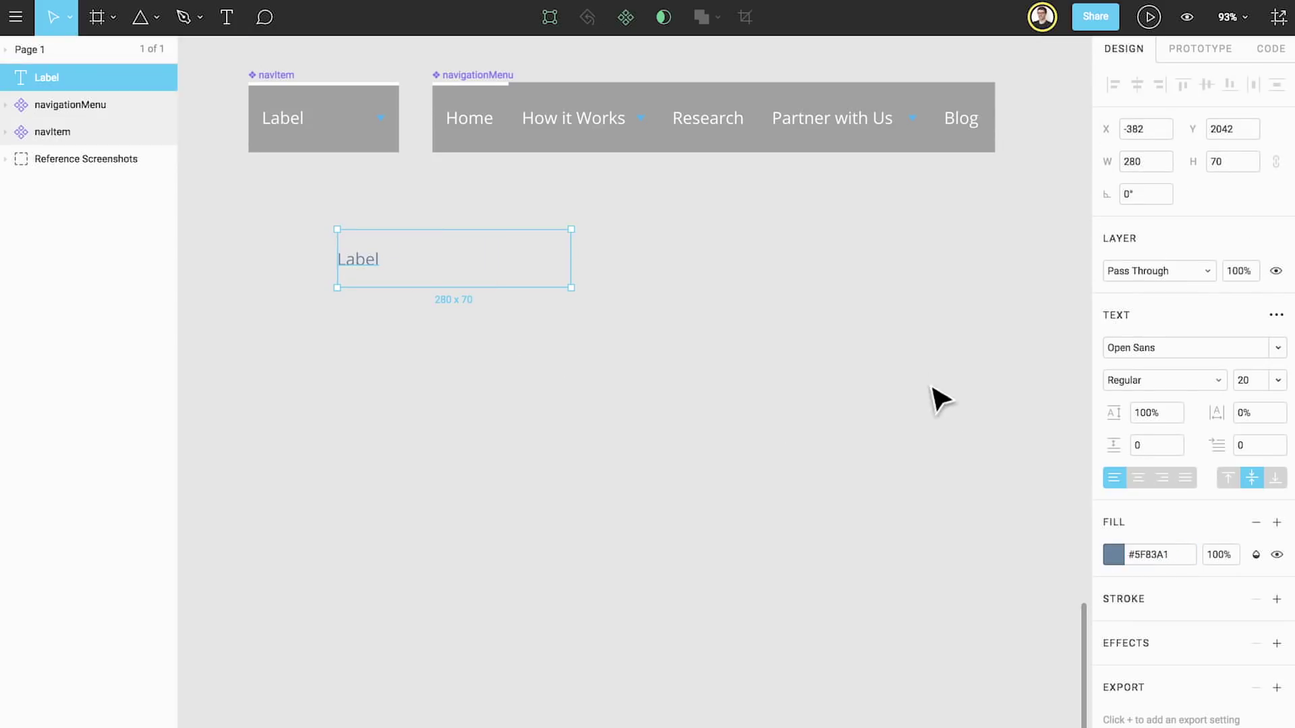
# - Convert the text into a component named listItem/default
pyautogui.click(625, 17)
pyautogui.rightClick(118, 82)
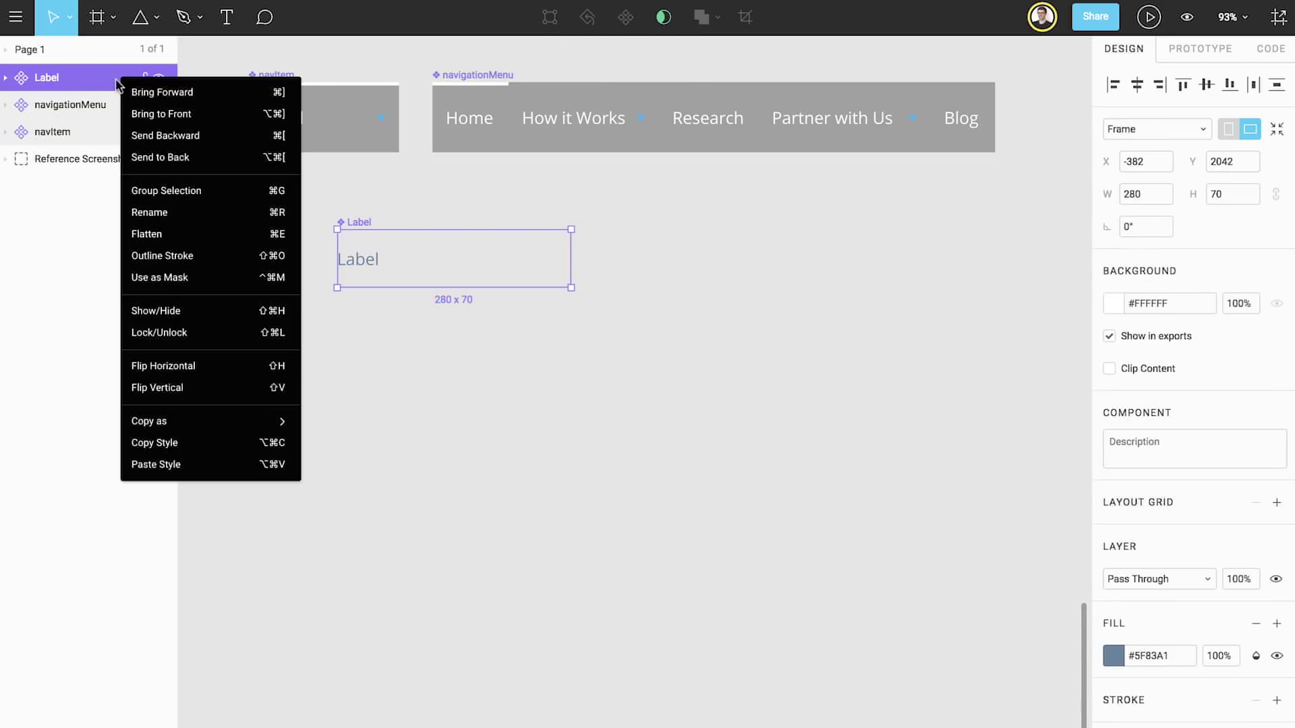
pyautogui.click(203, 211)
pyautogui.write('listItem/defau')
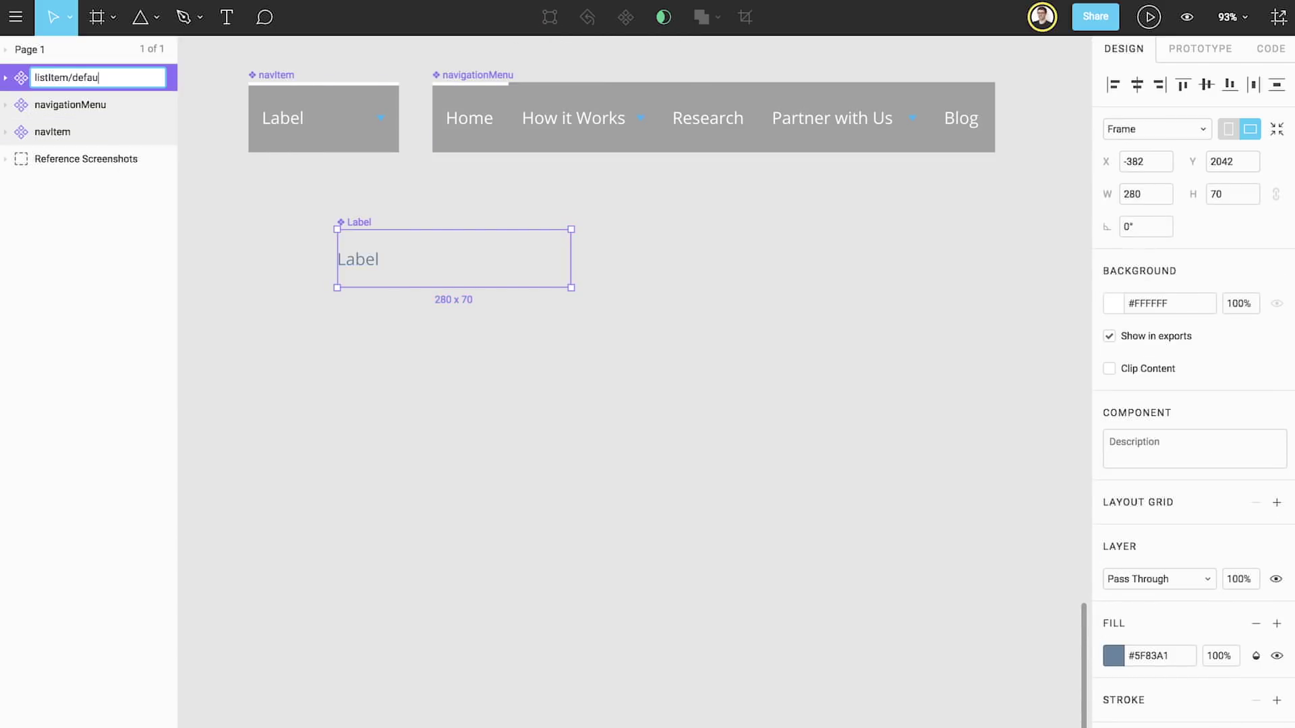
pyautogui.write('lt')
pyautogui.press('Return')
# - Inset the Label, constrain it Left & Right and Center, and show the white background
pyautogui.click(5, 78)
pyautogui.click(38, 105)
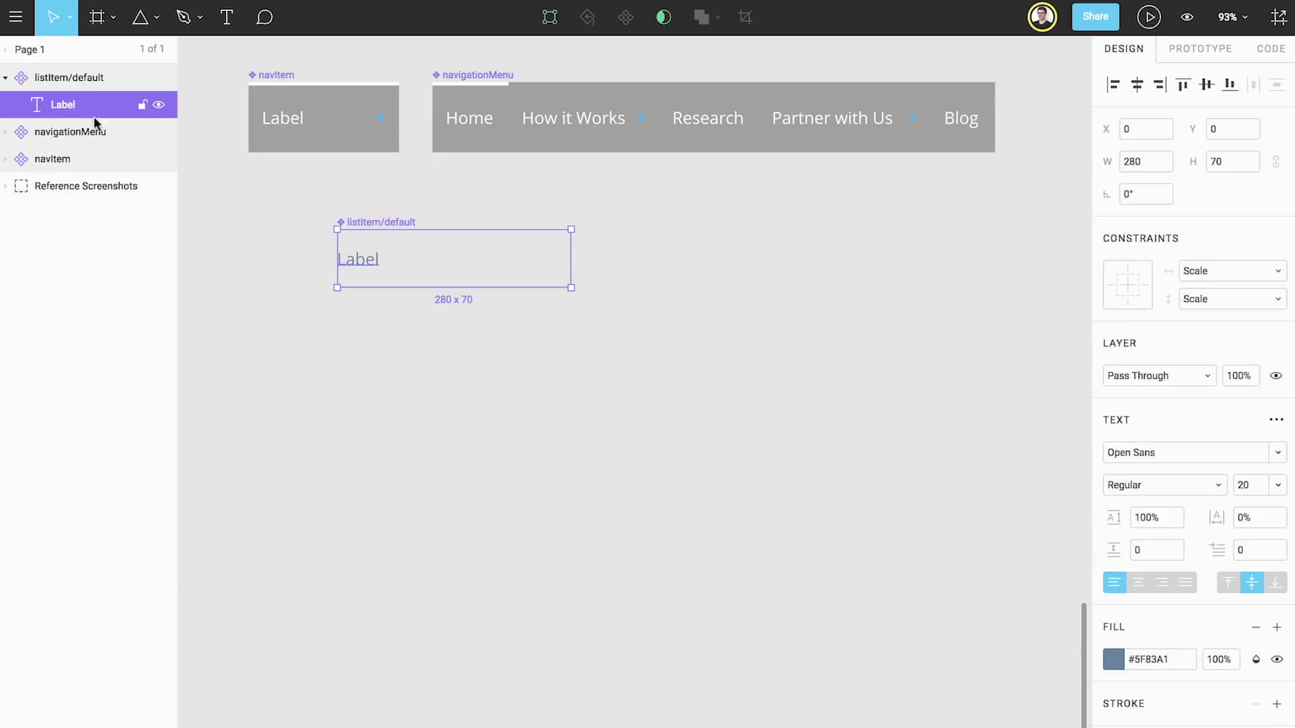
pyautogui.moveTo(337, 229); pyautogui.dragTo(376, 246)
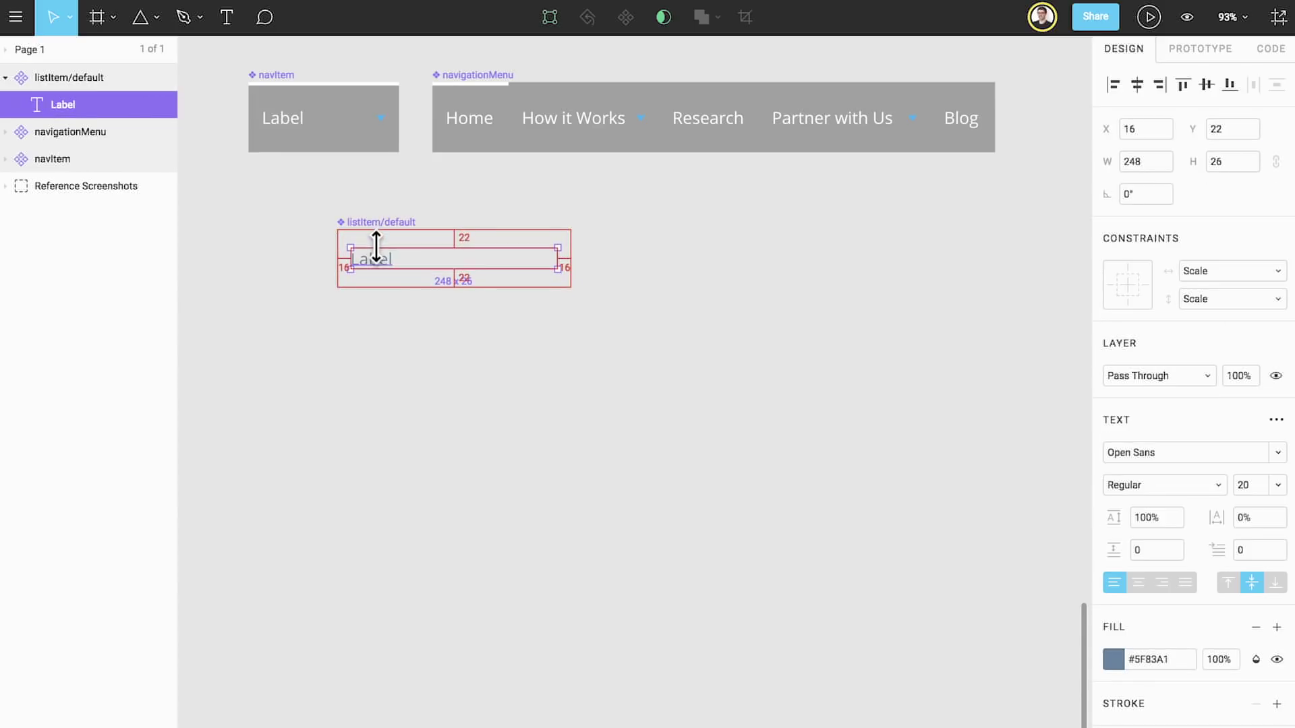
pyautogui.click(1110, 284)
pyautogui.keyDown('shift'); pyautogui.click(1146, 284); pyautogui.keyUp('shift')
pyautogui.click(1129, 283)
pyautogui.click(120, 79)
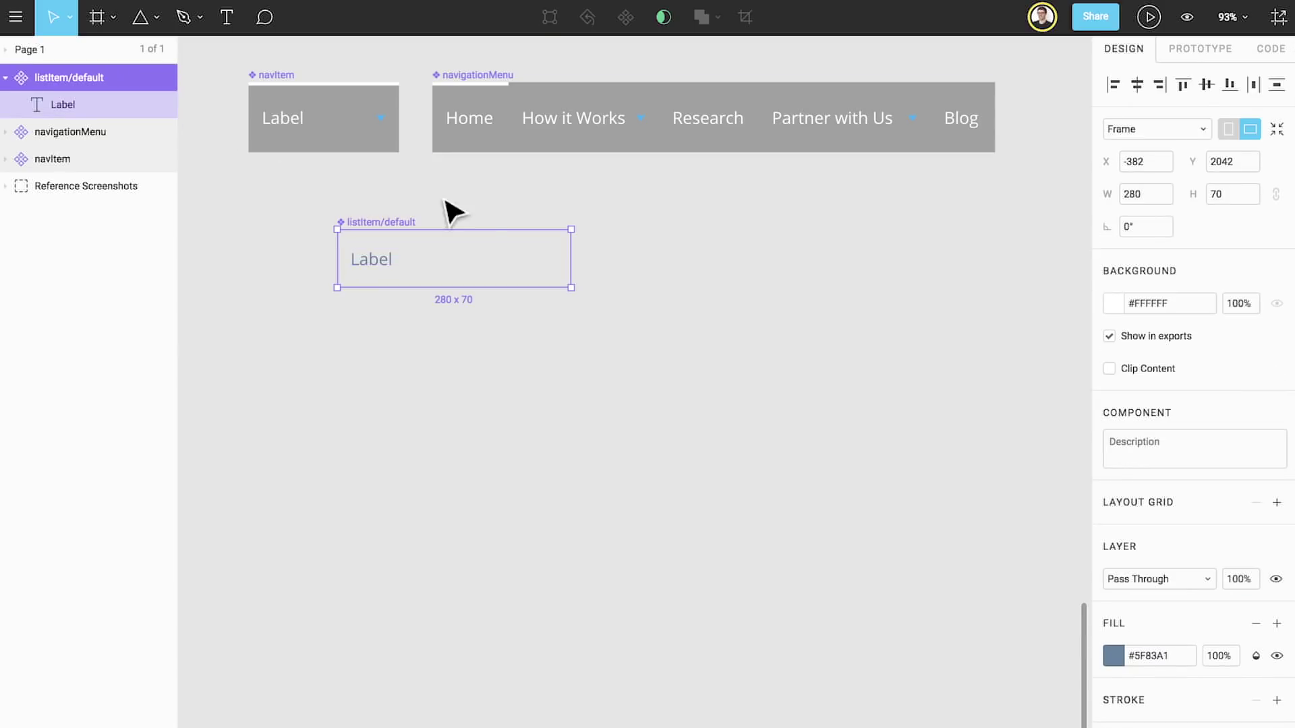
pyautogui.click(1277, 305)
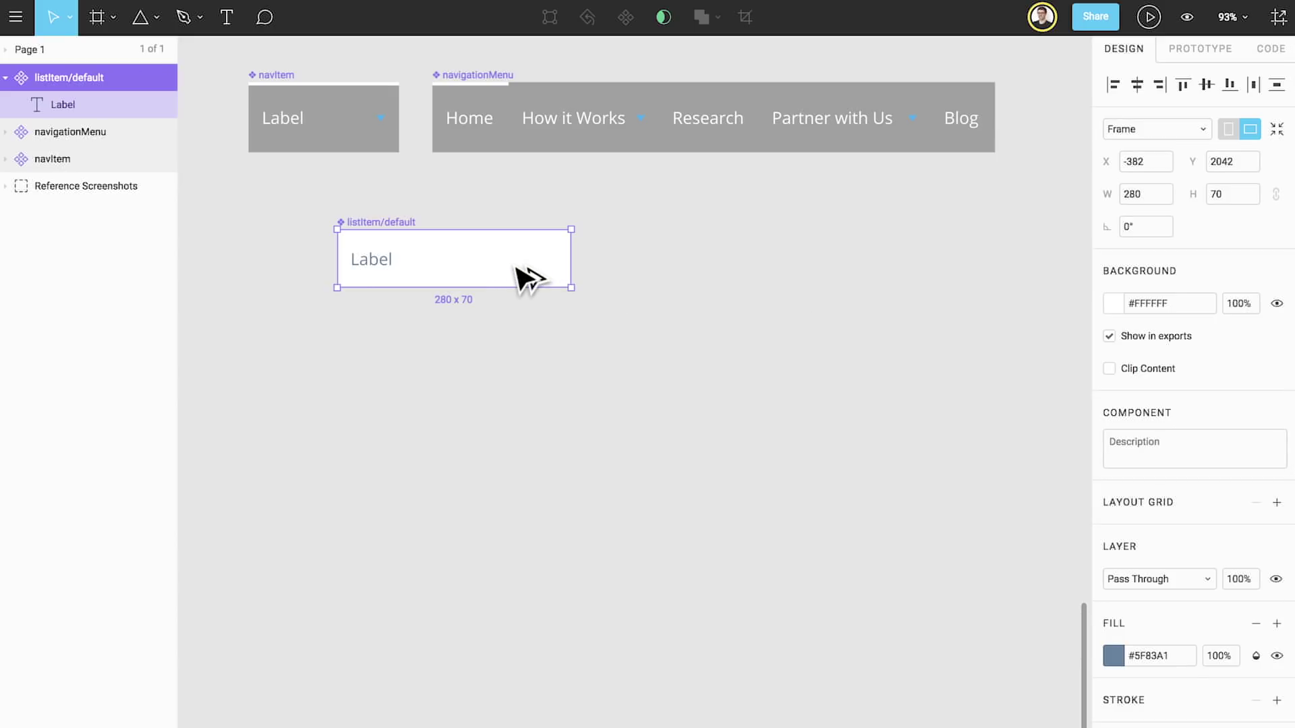
# - Place a copy beside the original and eyedrop the Testimonials blue #22AFFF as its background
pyautogui.moveTo(529, 276); pyautogui.dragTo(766, 268)
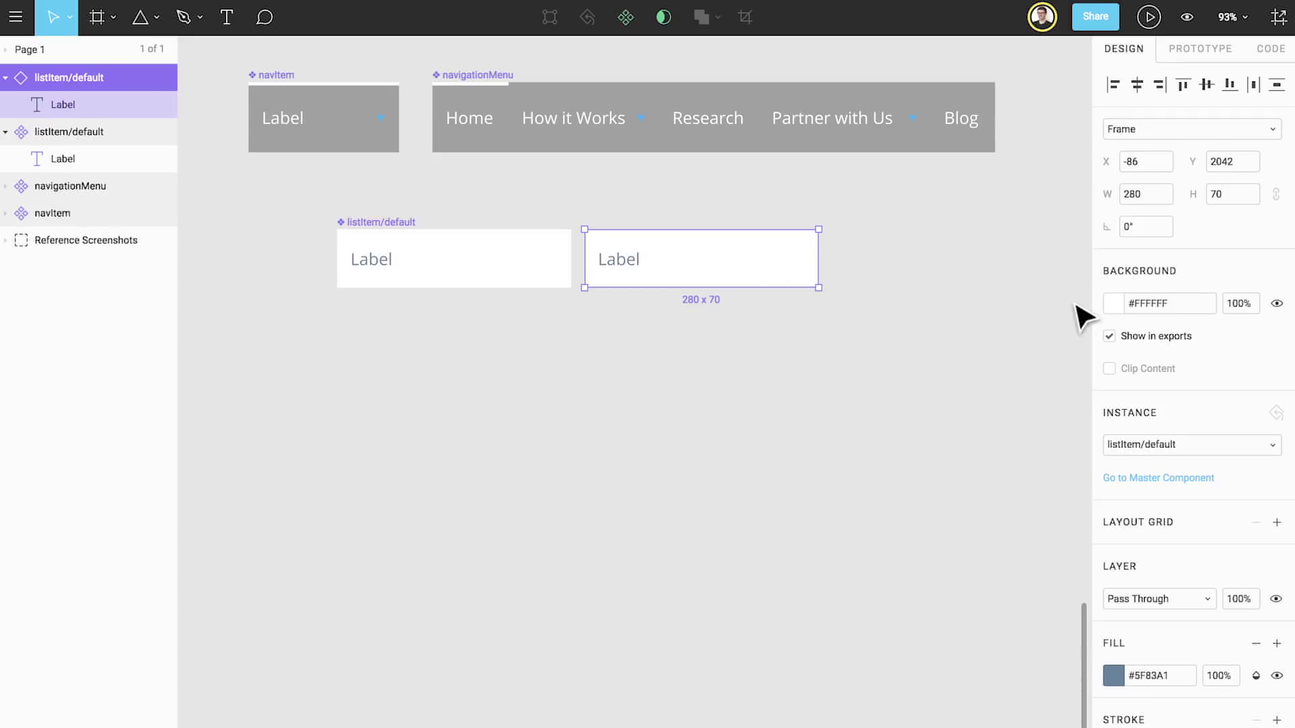
pyautogui.click(1114, 303)
pyautogui.click(915, 553)
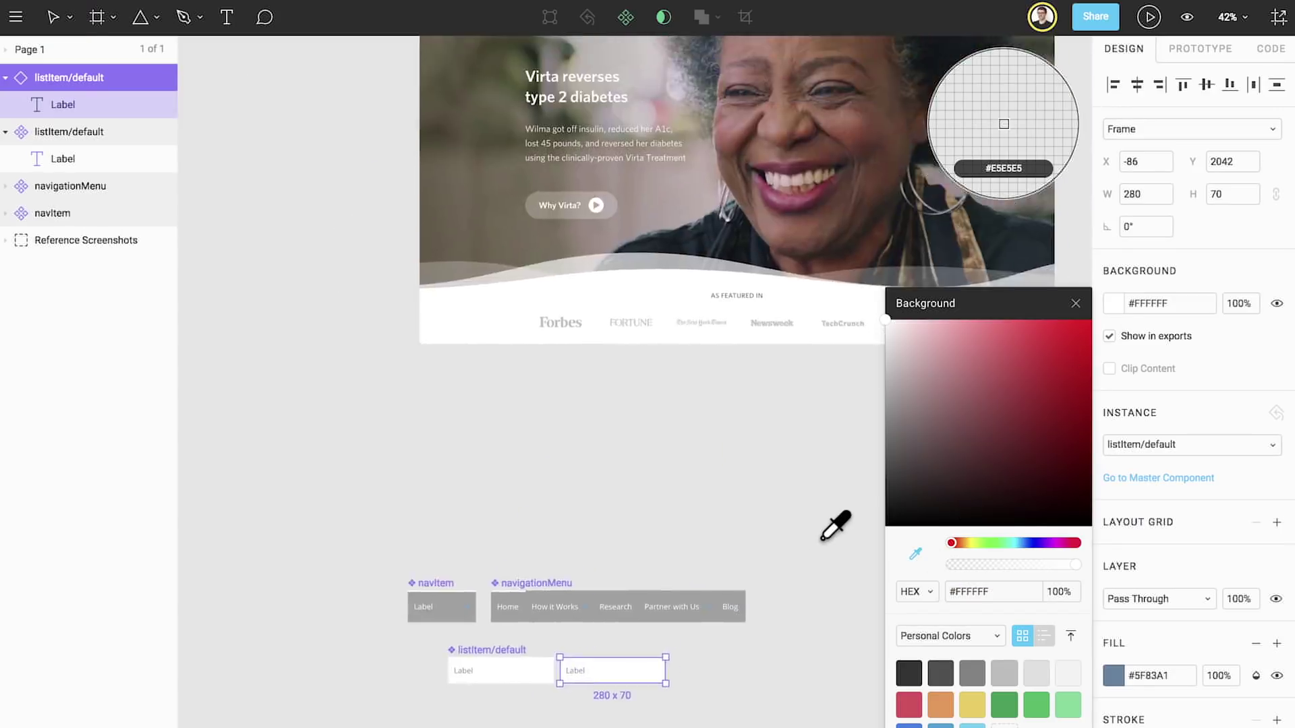
pyautogui.scroll(-5, 834, 524)
pyautogui.scroll(8, 835, 523)
pyautogui.click(751, 288)
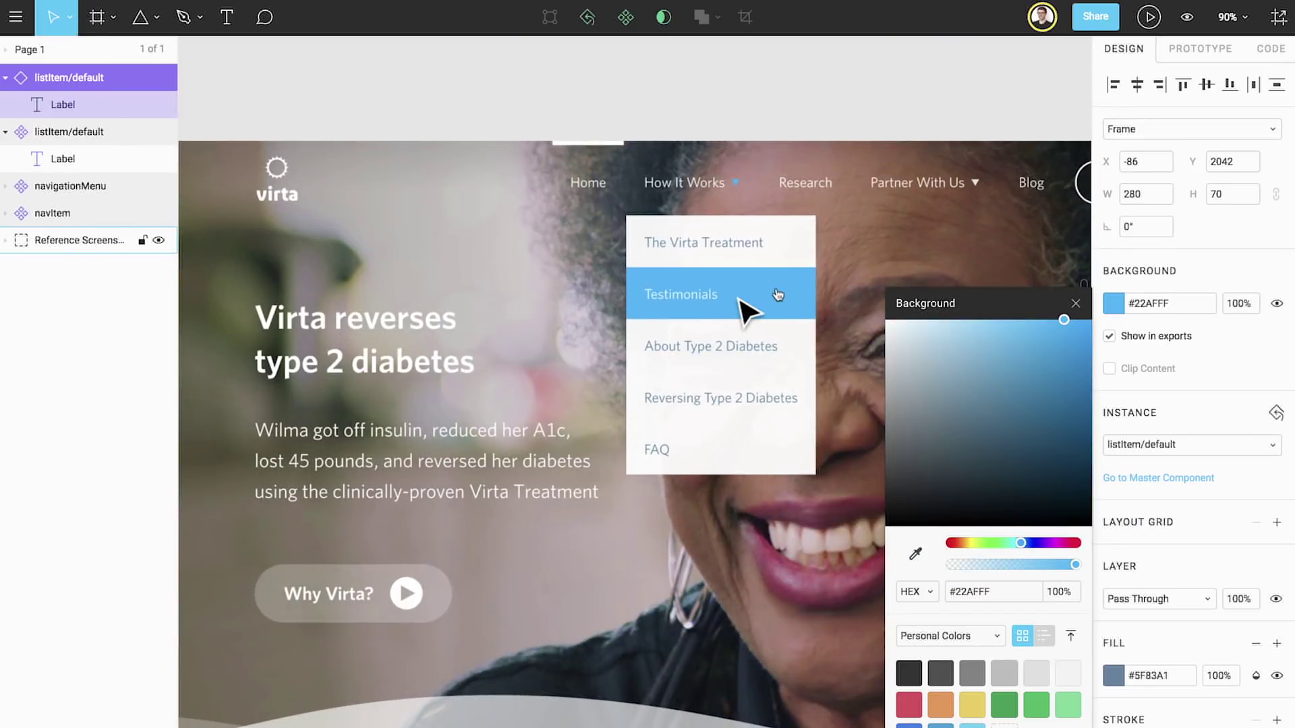
pyautogui.scroll(-5, 740, 303)
pyautogui.scroll(-6, 557, 427)
pyautogui.scroll(4, 555, 395)
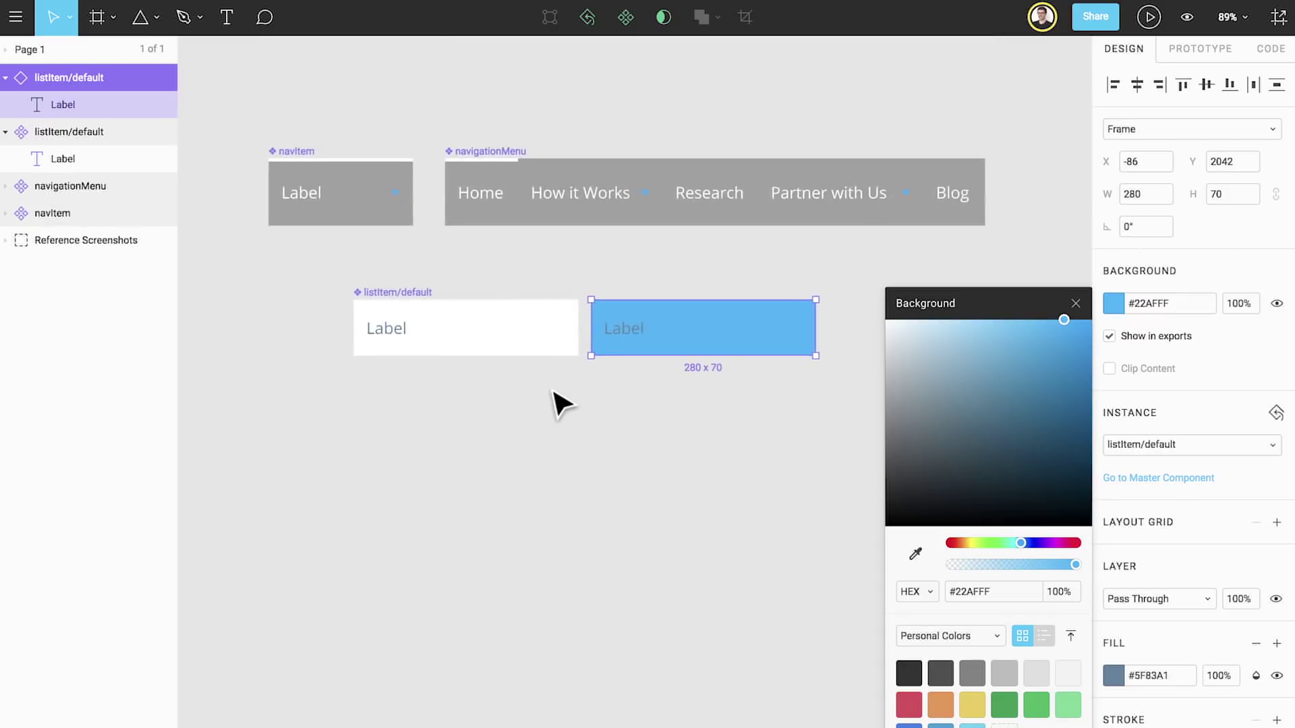
pyautogui.scroll(2, 560, 404)
pyautogui.click(1075, 304)
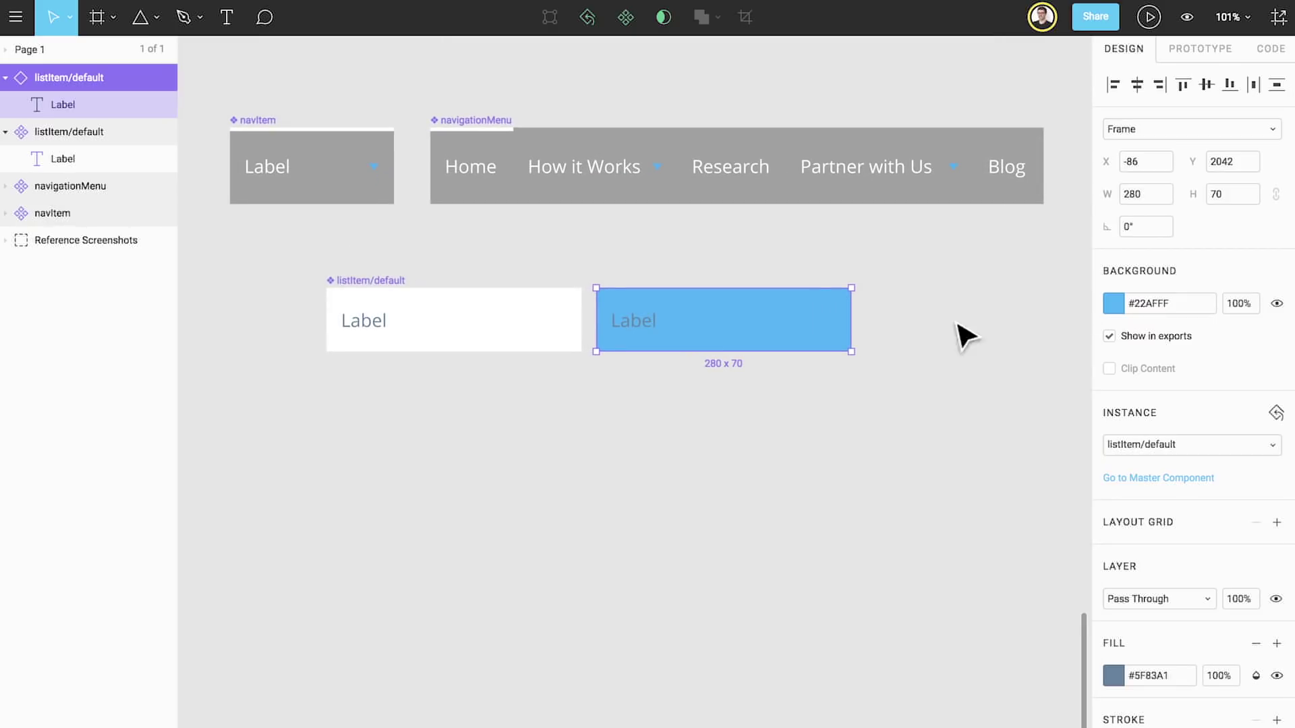
# - Set the copy's Label text fill to white
pyautogui.click(647, 334)
pyautogui.click(1113, 703)
pyautogui.moveTo(968, 439); pyautogui.dragTo(888, 365)
# - Detach the blue list item copy from its listItem/default component
pyautogui.click(1076, 347)
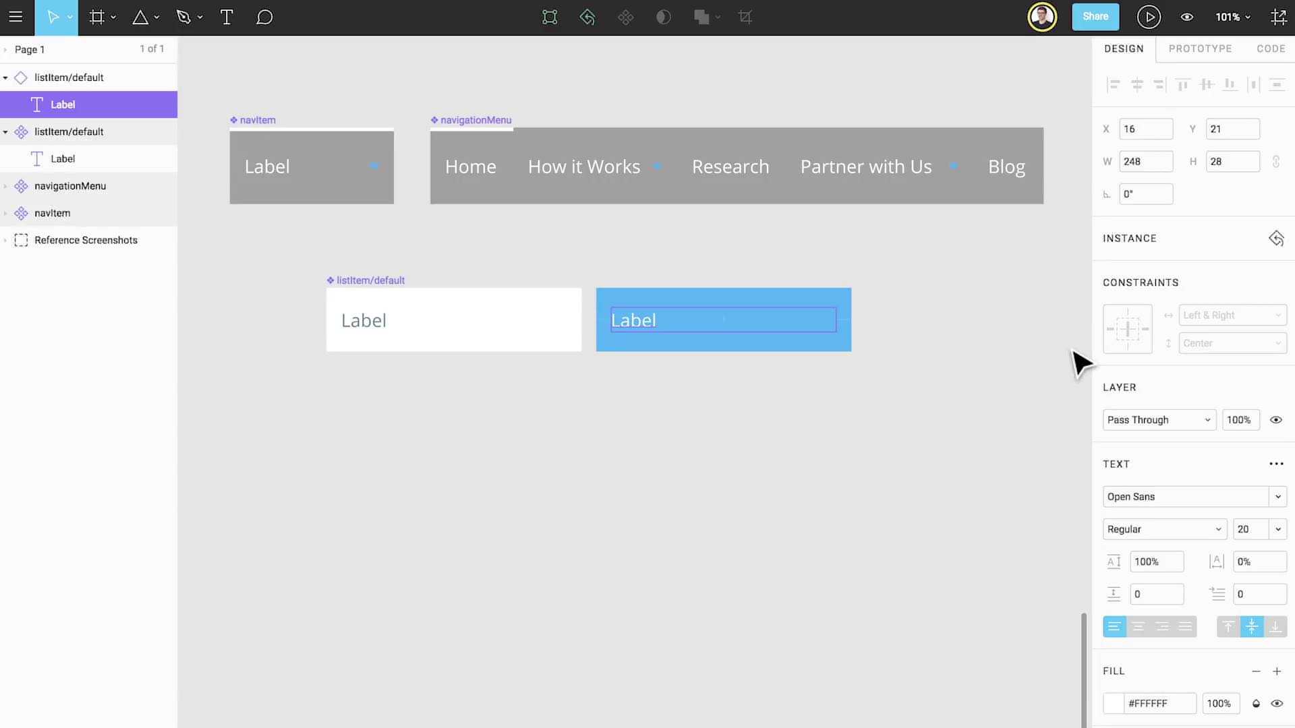
pyautogui.click(1073, 351)
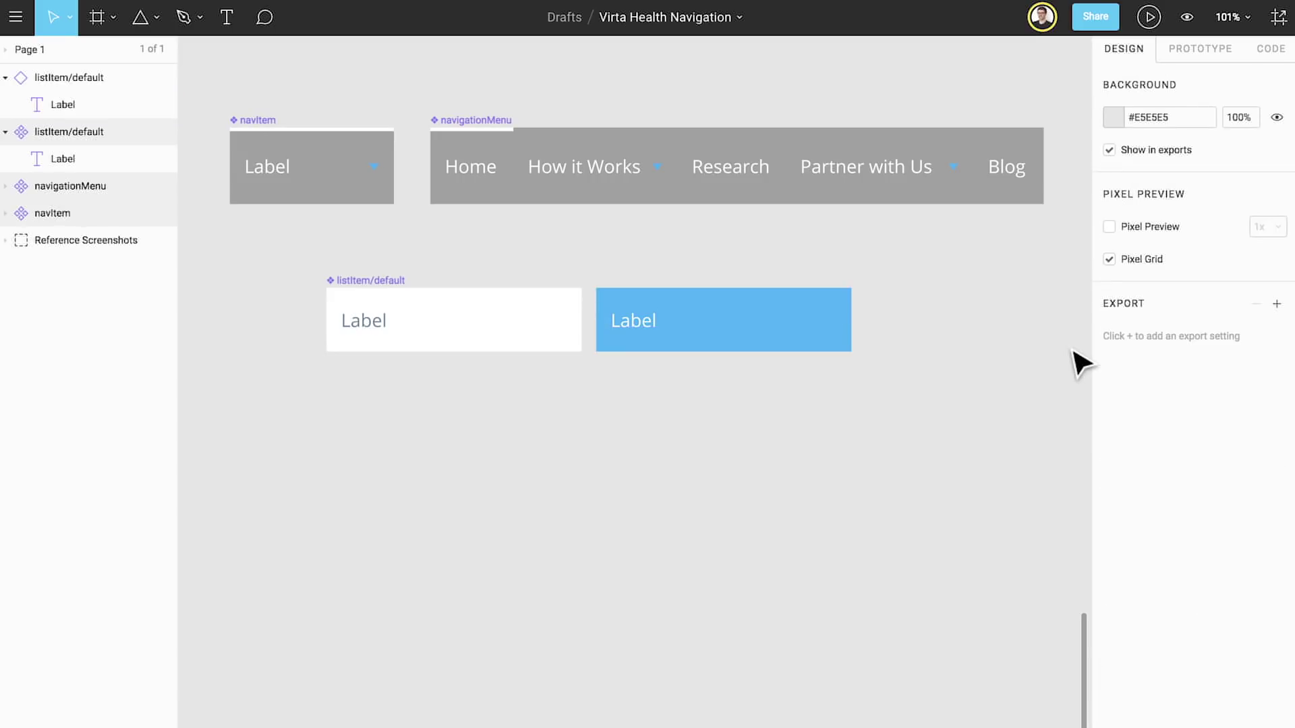
pyautogui.click(806, 330)
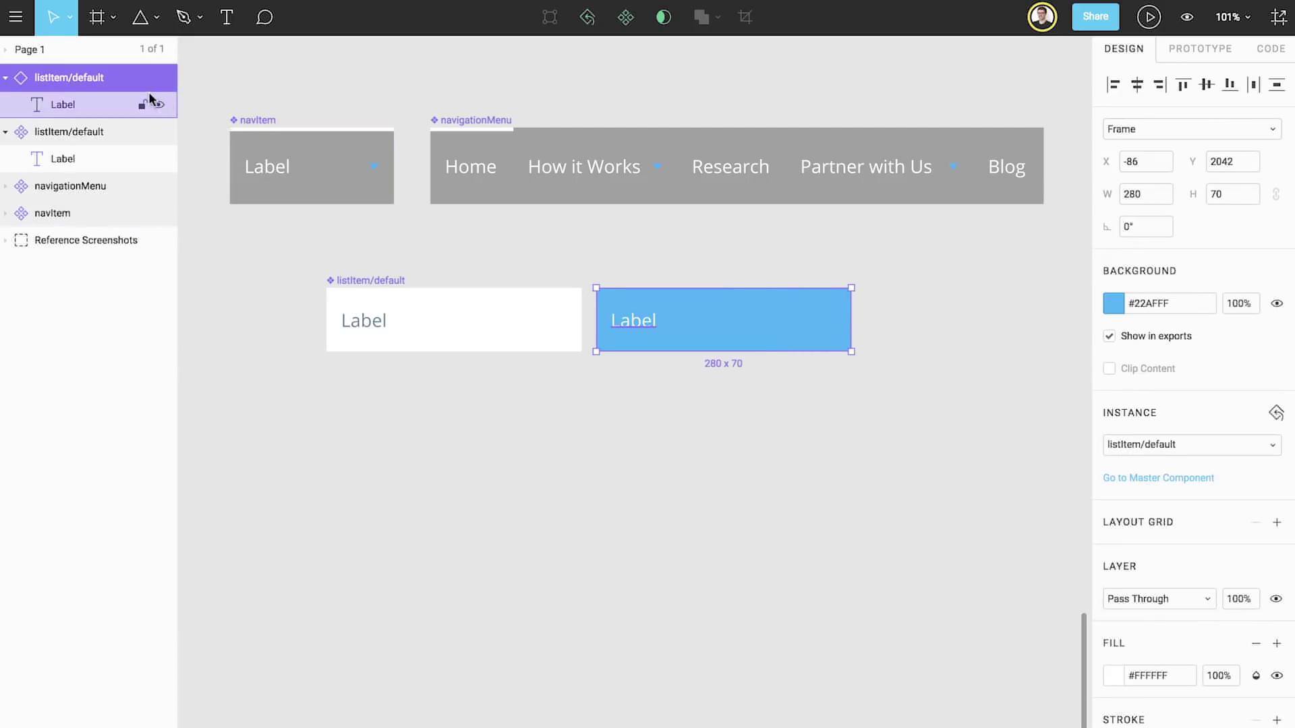
pyautogui.rightClick(123, 82)
pyautogui.click(245, 377)
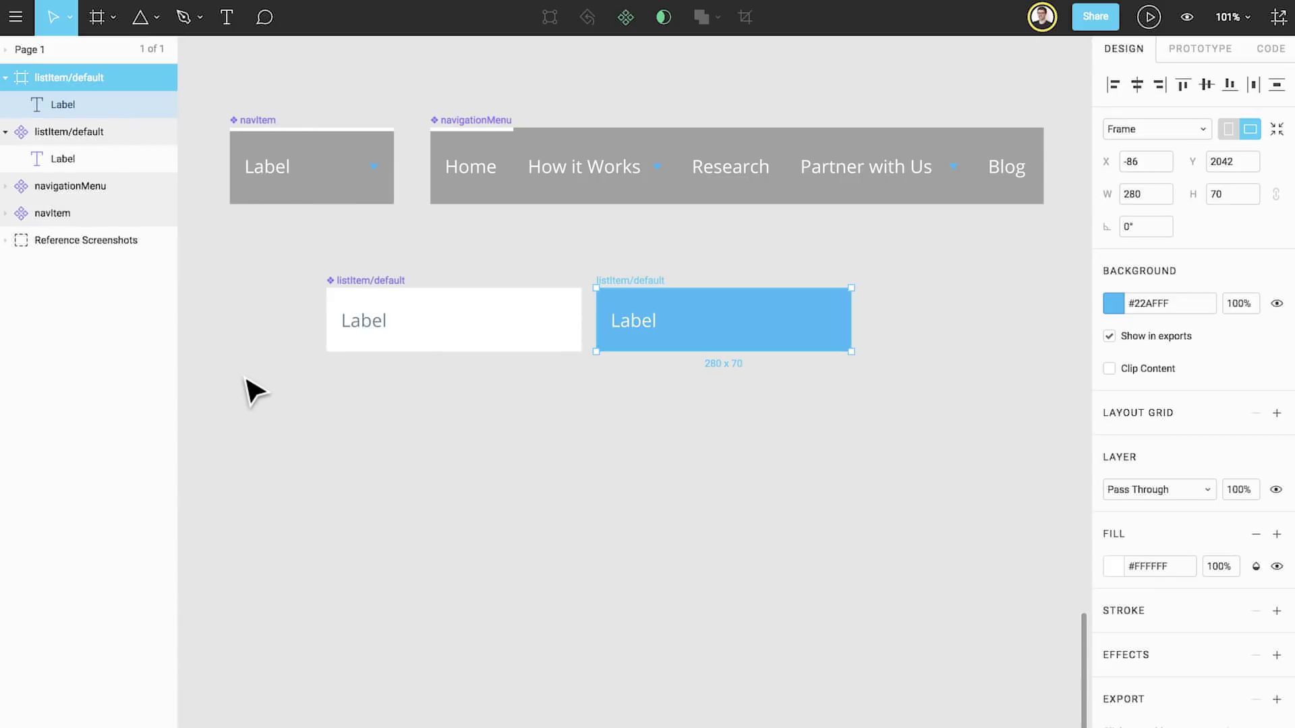
# - Make the blue frame a component and rename it listItem/hover
pyautogui.click(624, 17)
pyautogui.rightClick(125, 83)
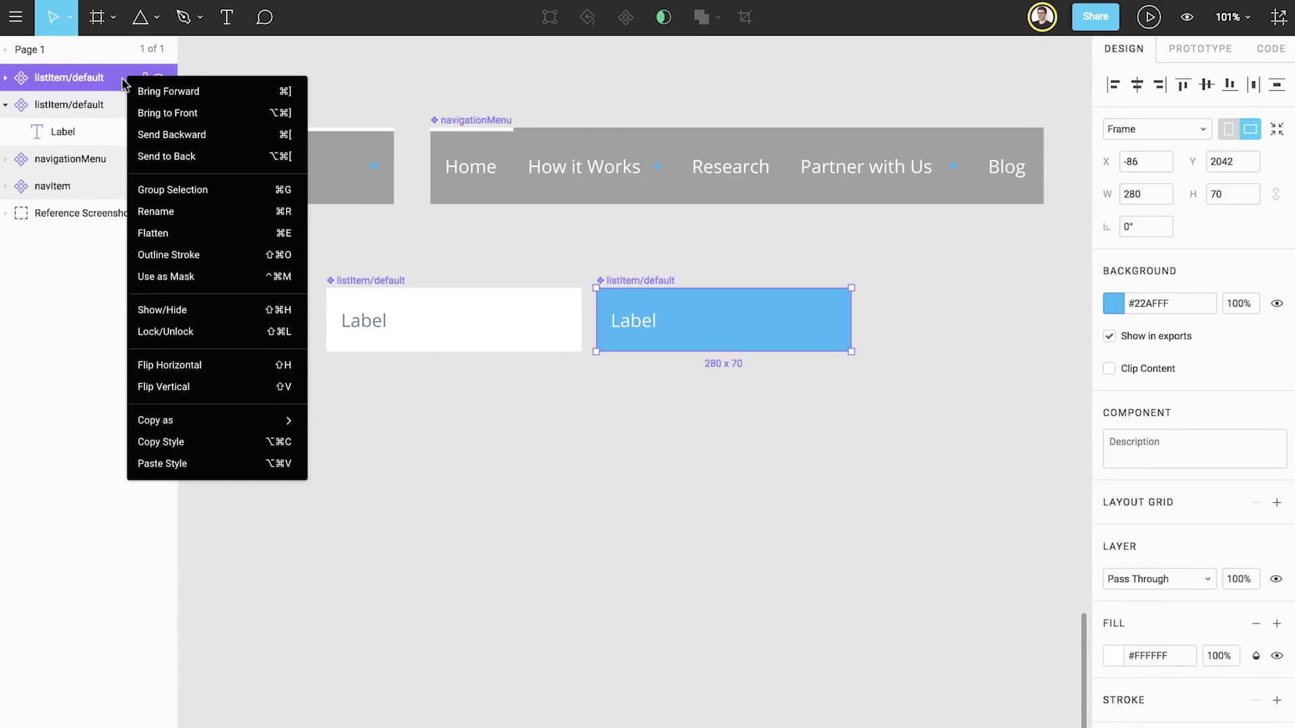
pyautogui.click(216, 211)
pyautogui.press('Right')
pyautogui.hotkey('alt', 'BackSpace')
pyautogui.write('hover')
pyautogui.press('Return')
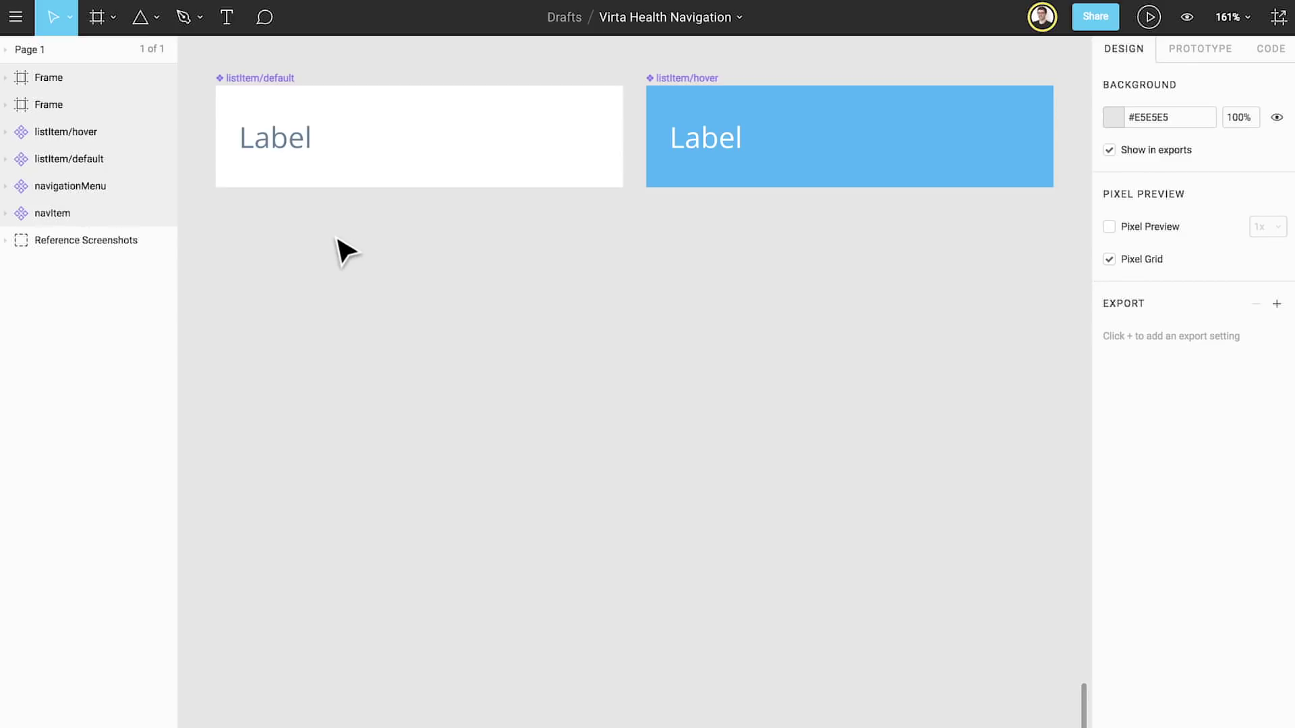
# - Rename the Label text layer inside listItem/default to 'Label Text'
pyautogui.click(292, 153)
pyautogui.rightClick(115, 189)
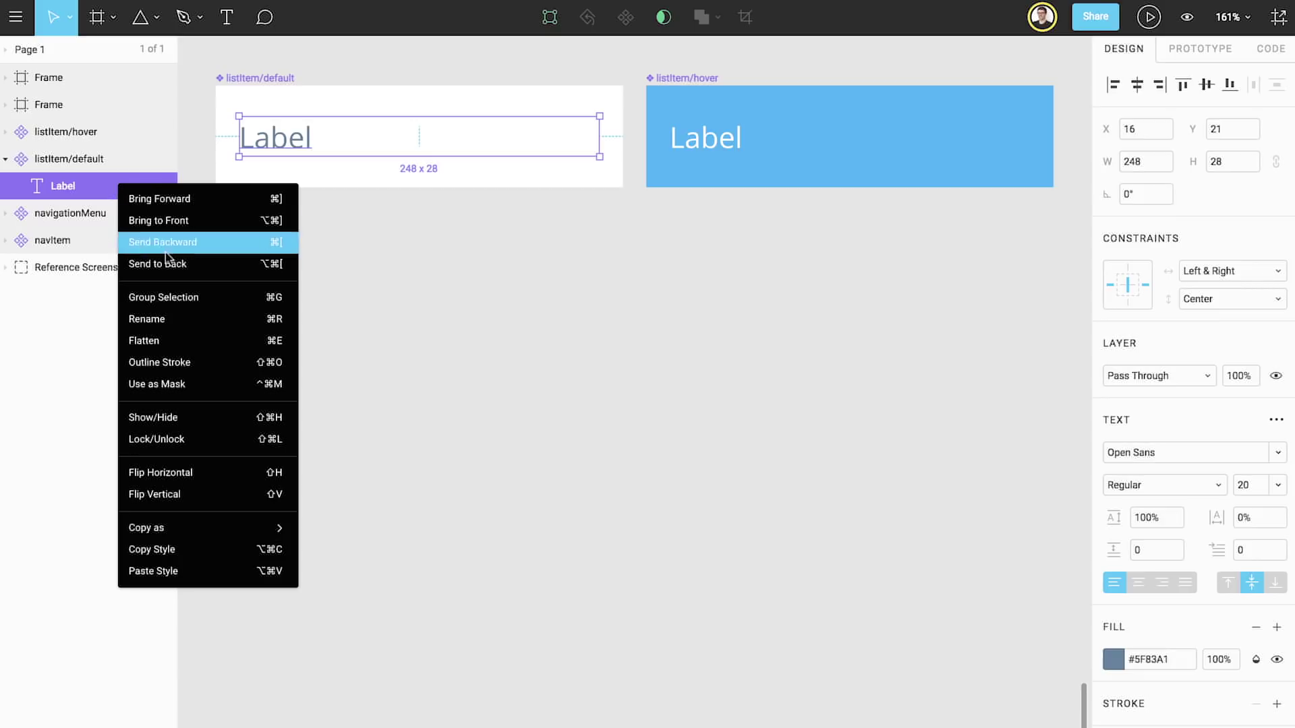
pyautogui.click(199, 320)
pyautogui.write('Label Text')
pyautogui.press('Return')
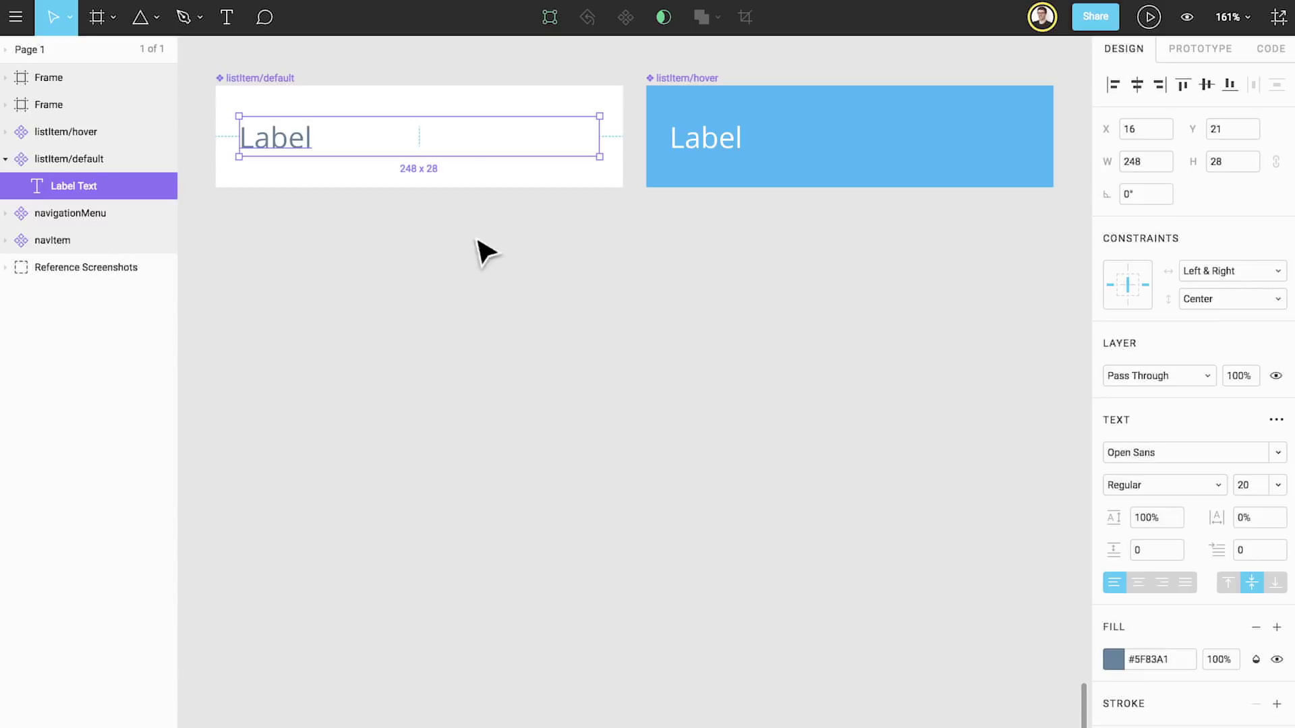
# - Rename the Label text layer inside listItem/hover to 'Label Text'
pyautogui.click(691, 158)
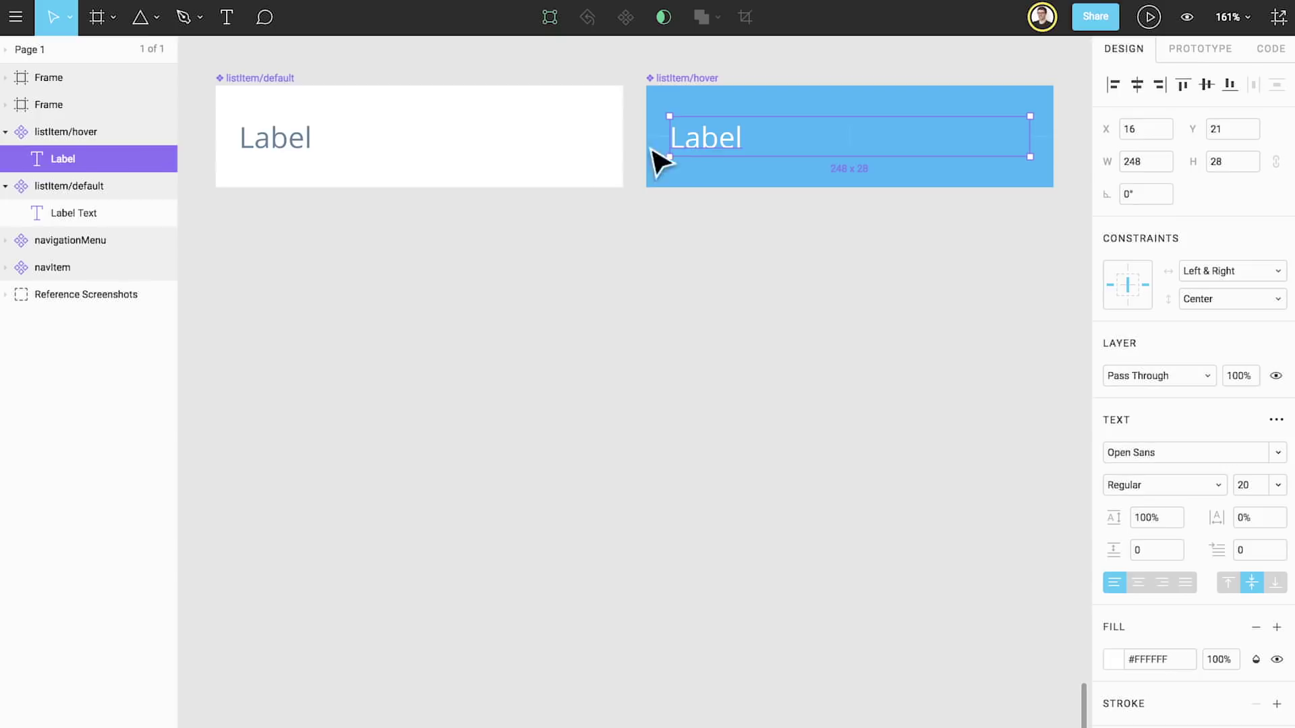
pyautogui.rightClick(106, 157)
pyautogui.click(194, 286)
pyautogui.write('Label Text')
pyautogui.press('Return')
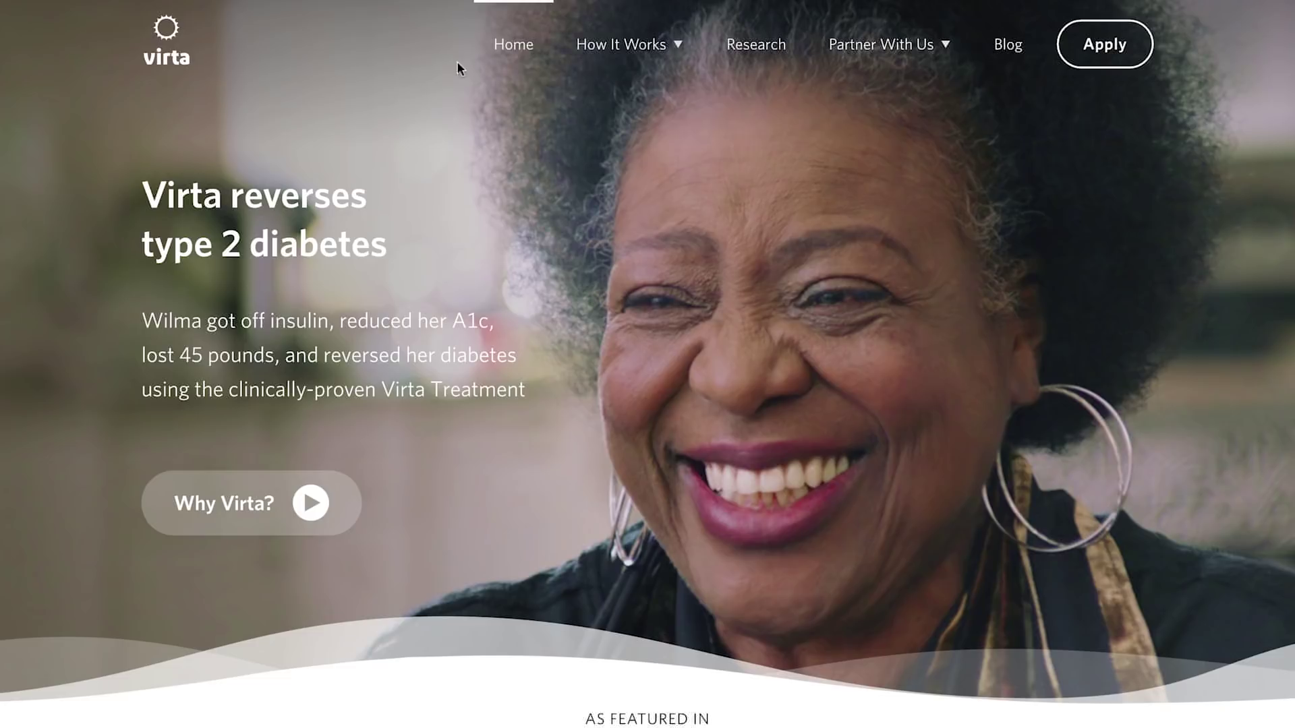
pyautogui.moveTo(618, 46)
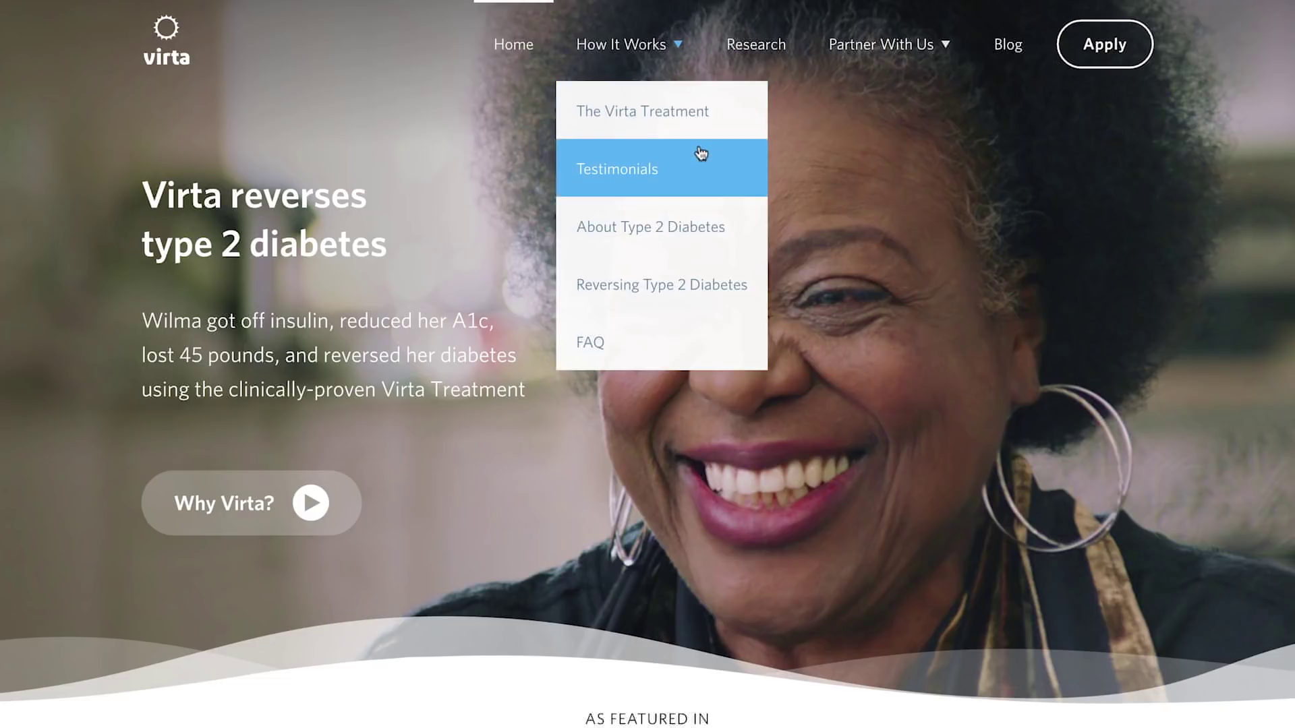
pyautogui.moveTo(892, 61)
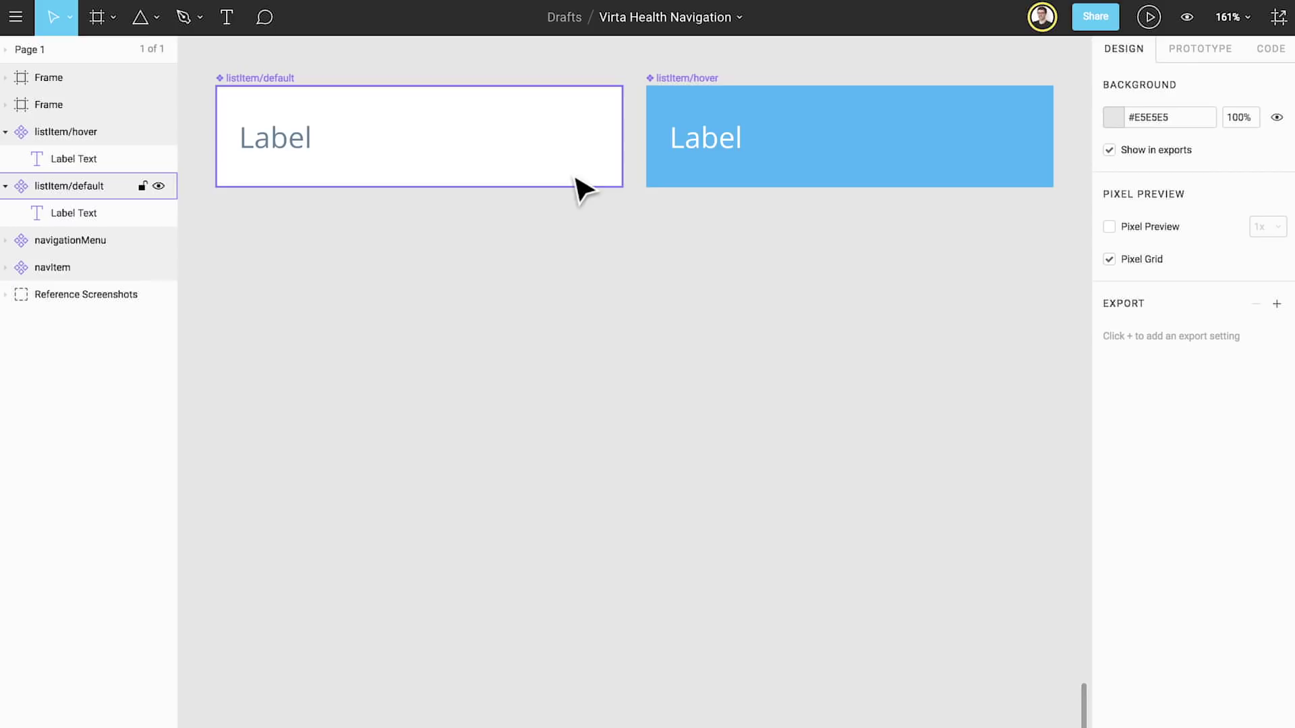
# - Duplicate listItem/default downward three times and select the stacked copies
pyautogui.click(572, 181)
pyautogui.press('alt')
pyautogui.moveTo(572, 176); pyautogui.dragTo(572, 288)
pyautogui.press('super+d')
pyautogui.press('super+d')
pyautogui.press('super+d')
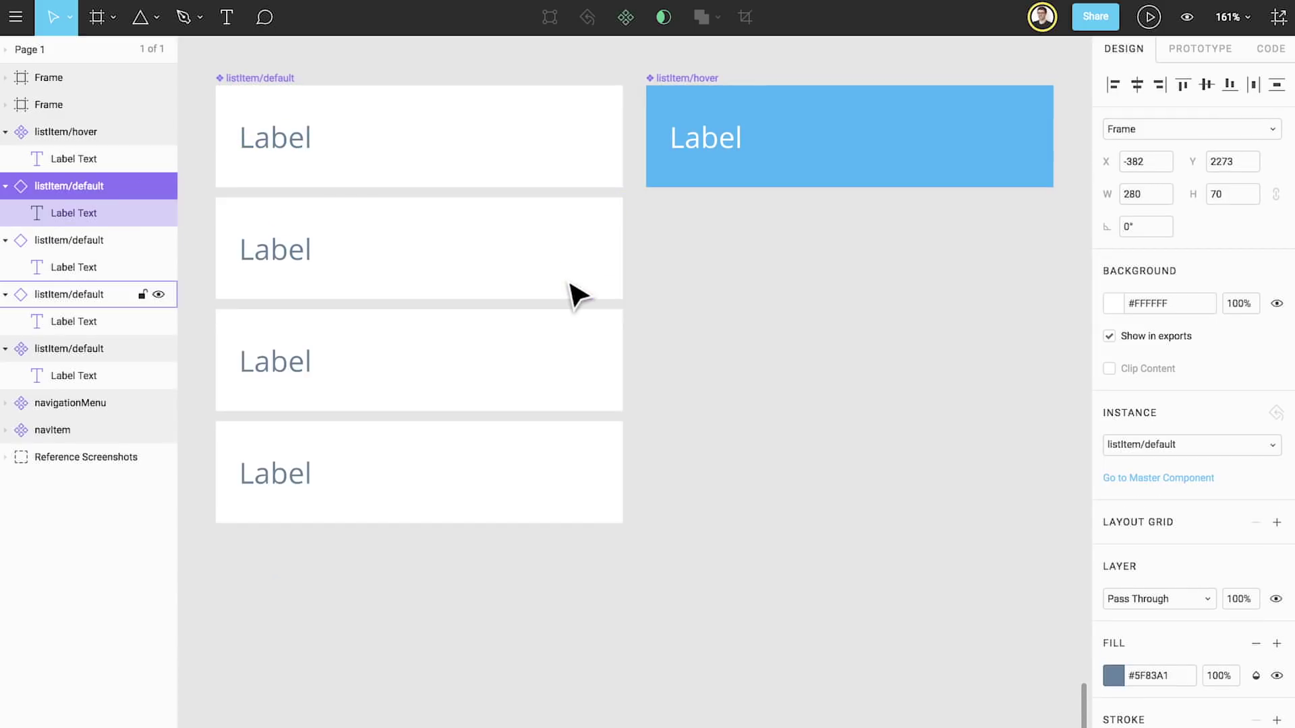
pyautogui.press('super+d')
pyautogui.press('super+d')
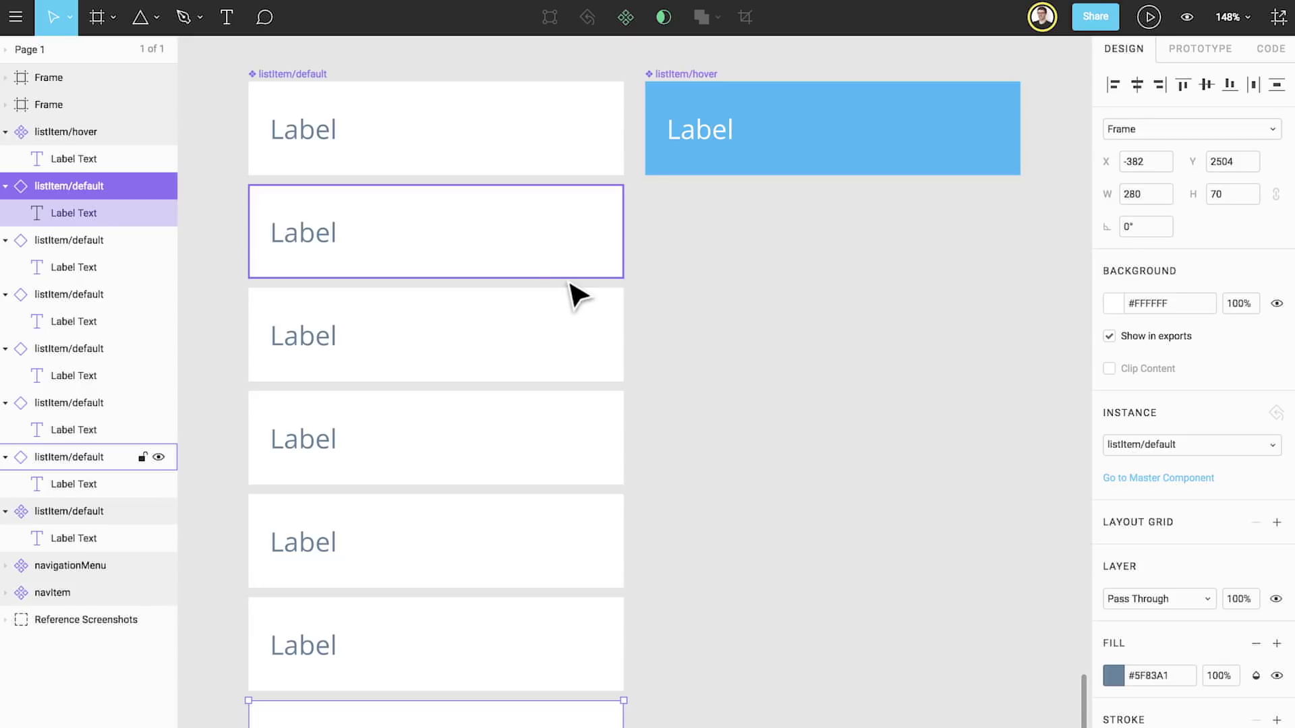
pyautogui.moveTo(220, 205); pyautogui.dragTo(605, 706)
# - Pack the selected list items vertically with no gaps
pyautogui.click(15, 16)
pyautogui.moveTo(91, 264)
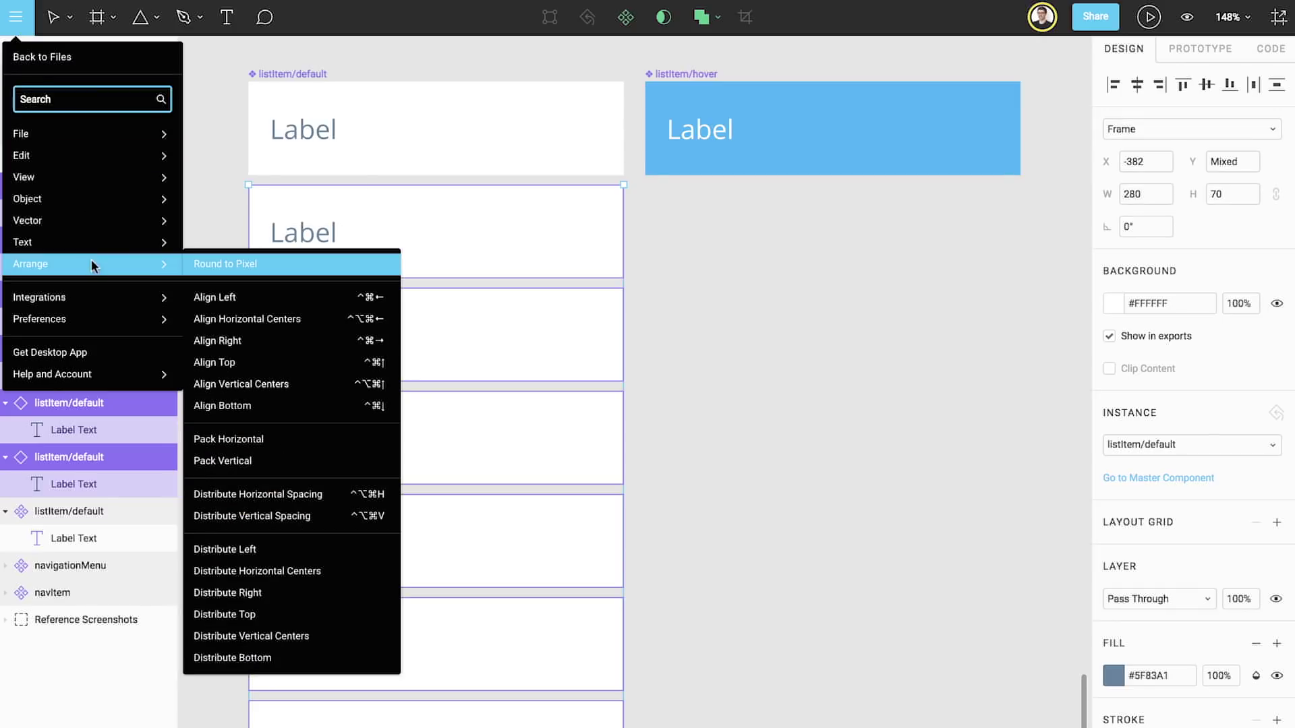
pyautogui.click(296, 460)
# - Make the packed stack a component named dropdownMenu
pyautogui.click(626, 17)
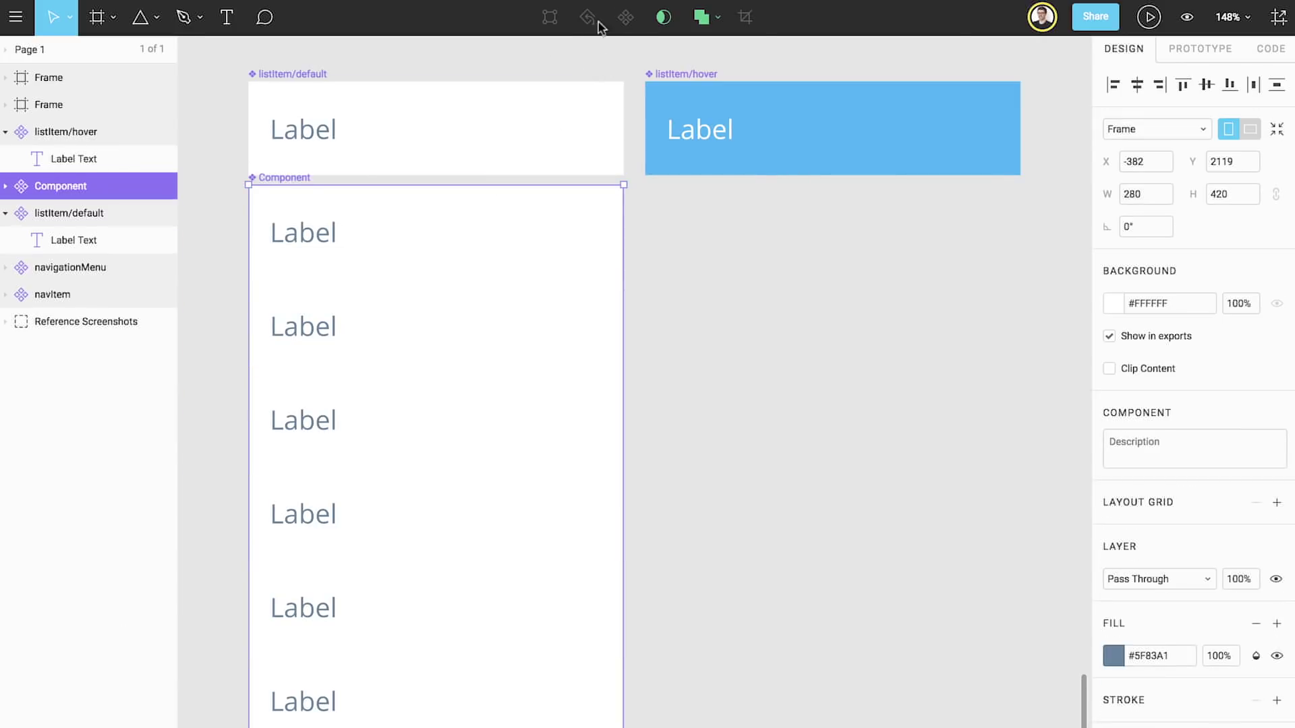
pyautogui.rightClick(126, 186)
pyautogui.click(216, 314)
pyautogui.write('dropdownMenu')
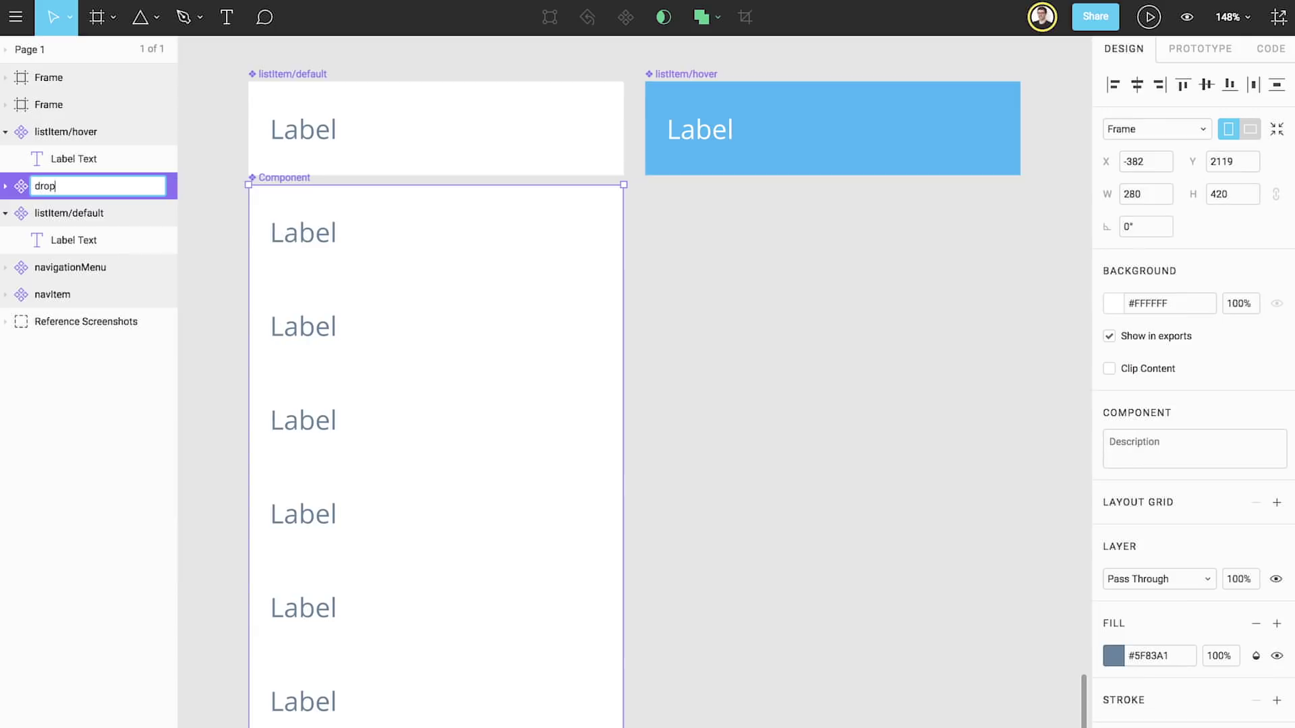
pyautogui.press('Return')
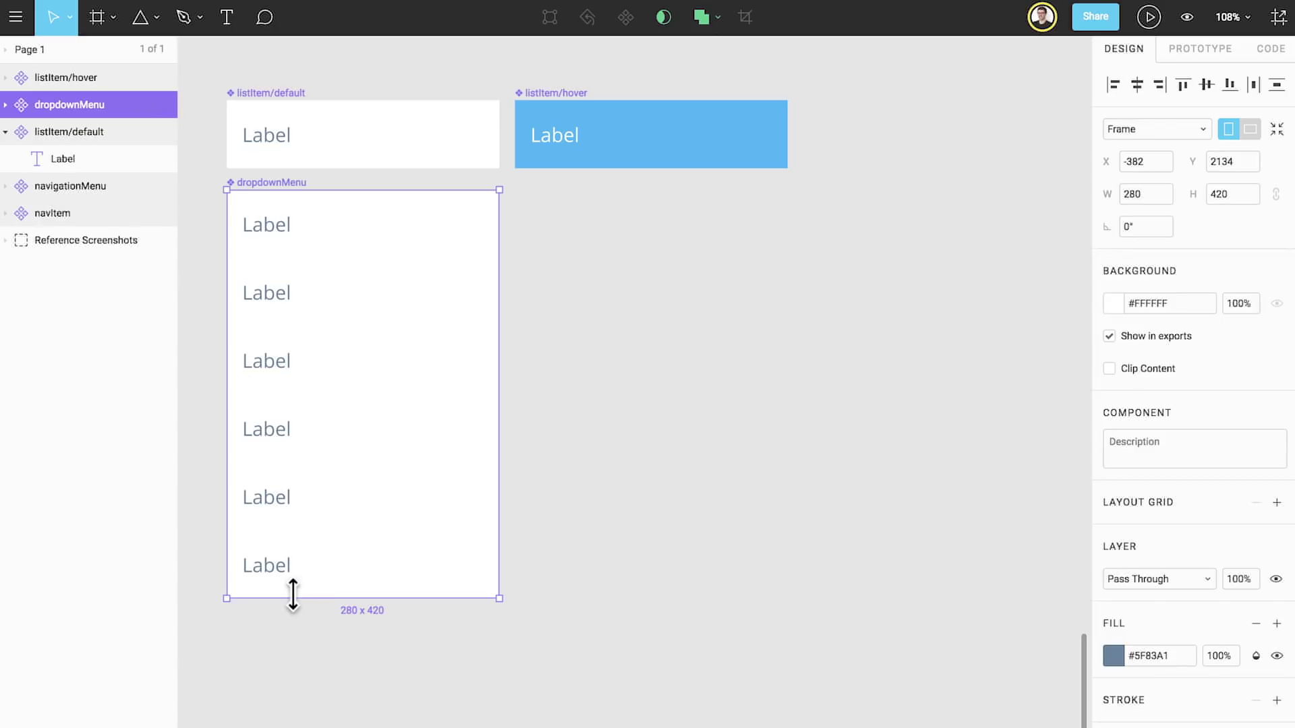
# - Set the dropdownMenu's list items to Left & Right and Top constraints
pyautogui.moveTo(292, 597); pyautogui.dragTo(315, 320)
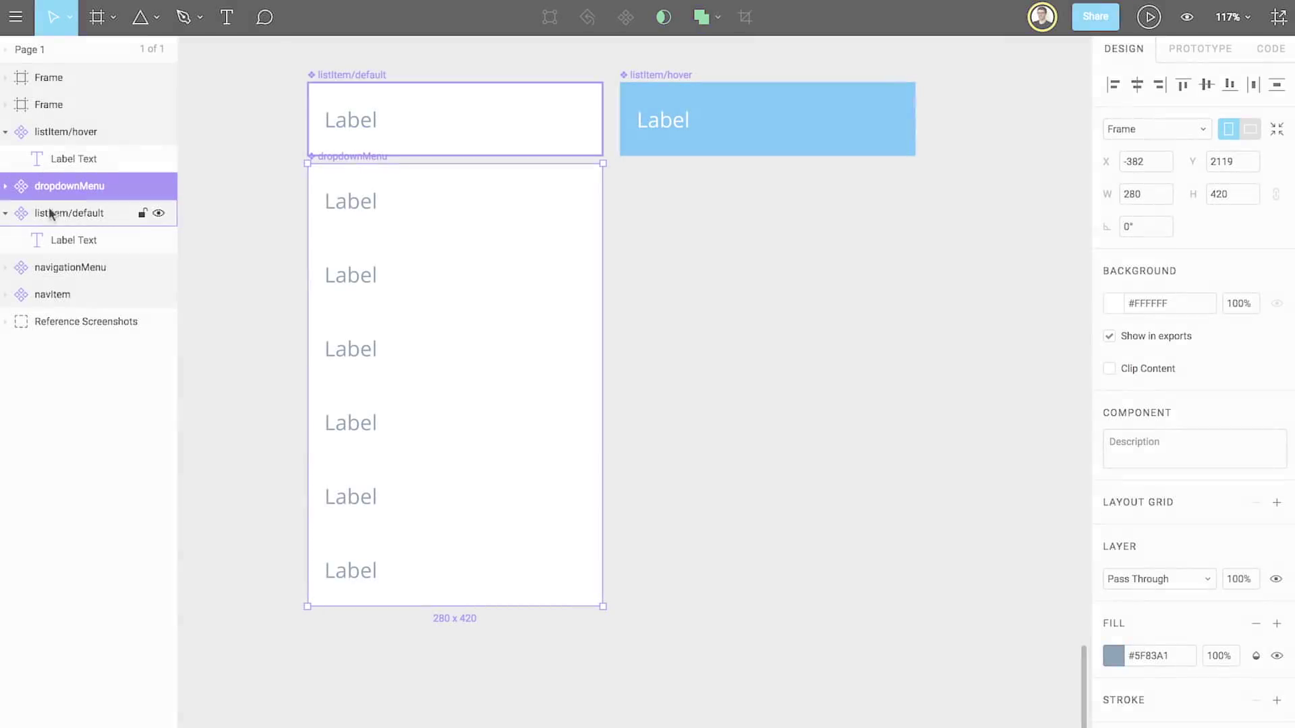
pyautogui.click(6, 187)
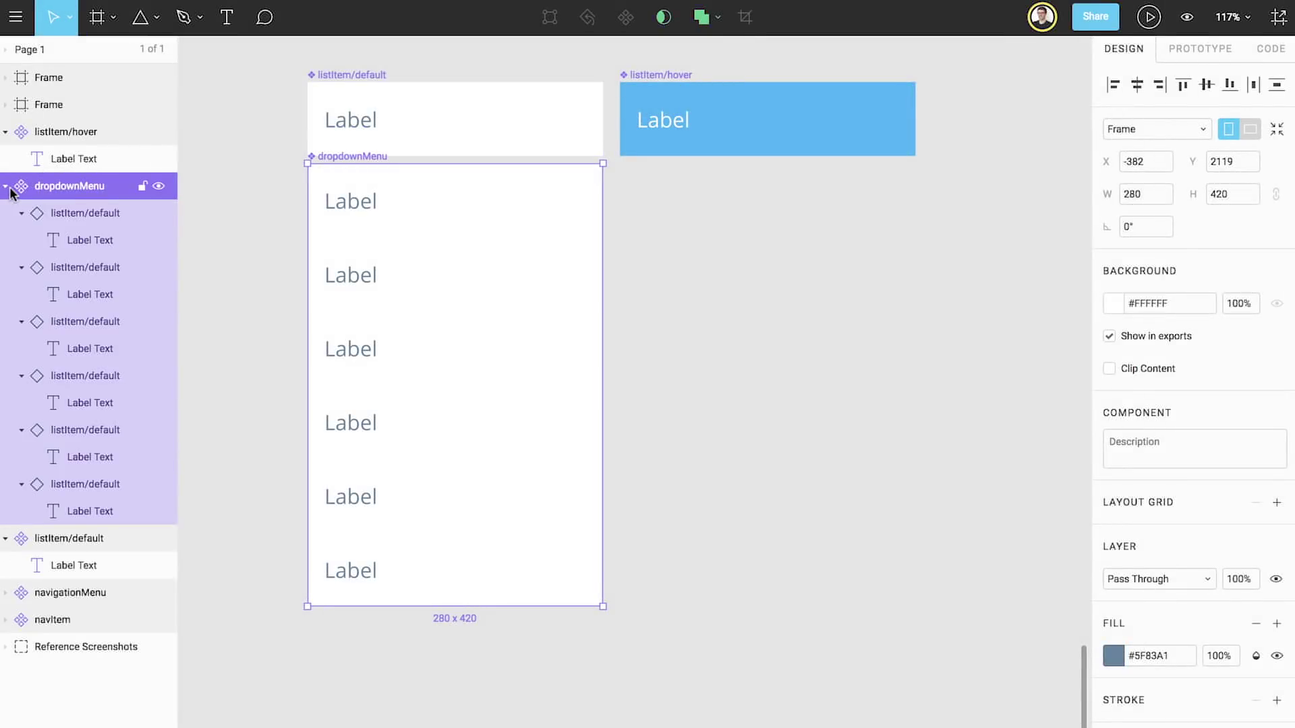
pyautogui.click(52, 212)
pyautogui.keyDown('shift'); pyautogui.click(66, 482); pyautogui.keyUp('shift')
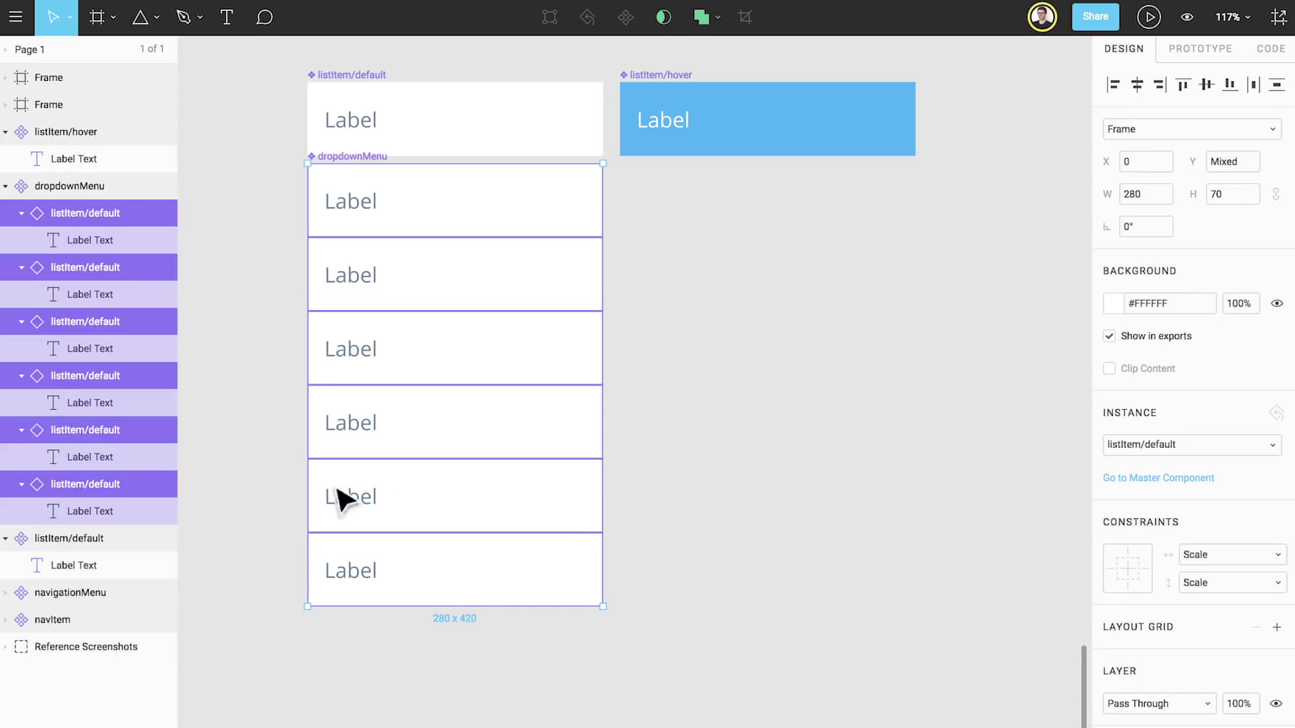
pyautogui.click(1110, 568)
pyautogui.keyDown('shift'); pyautogui.click(1144, 570); pyautogui.keyUp('shift')
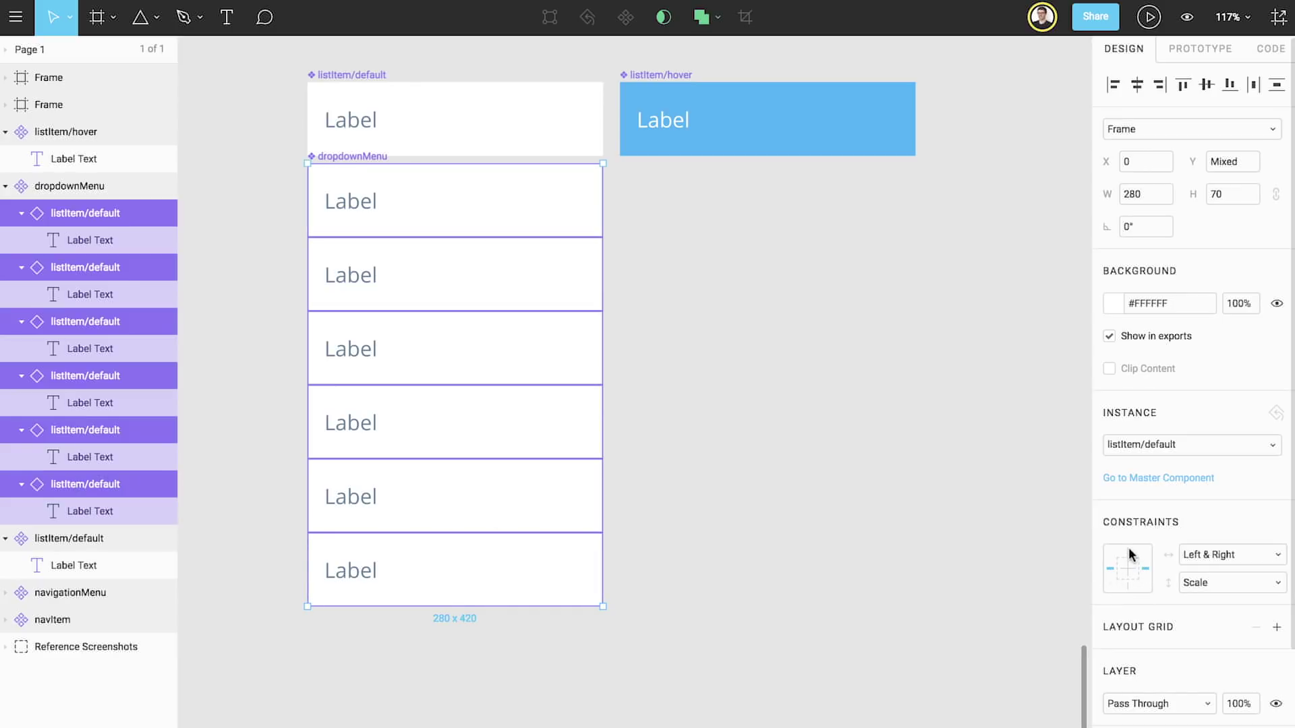
pyautogui.click(1128, 550)
pyautogui.click(877, 540)
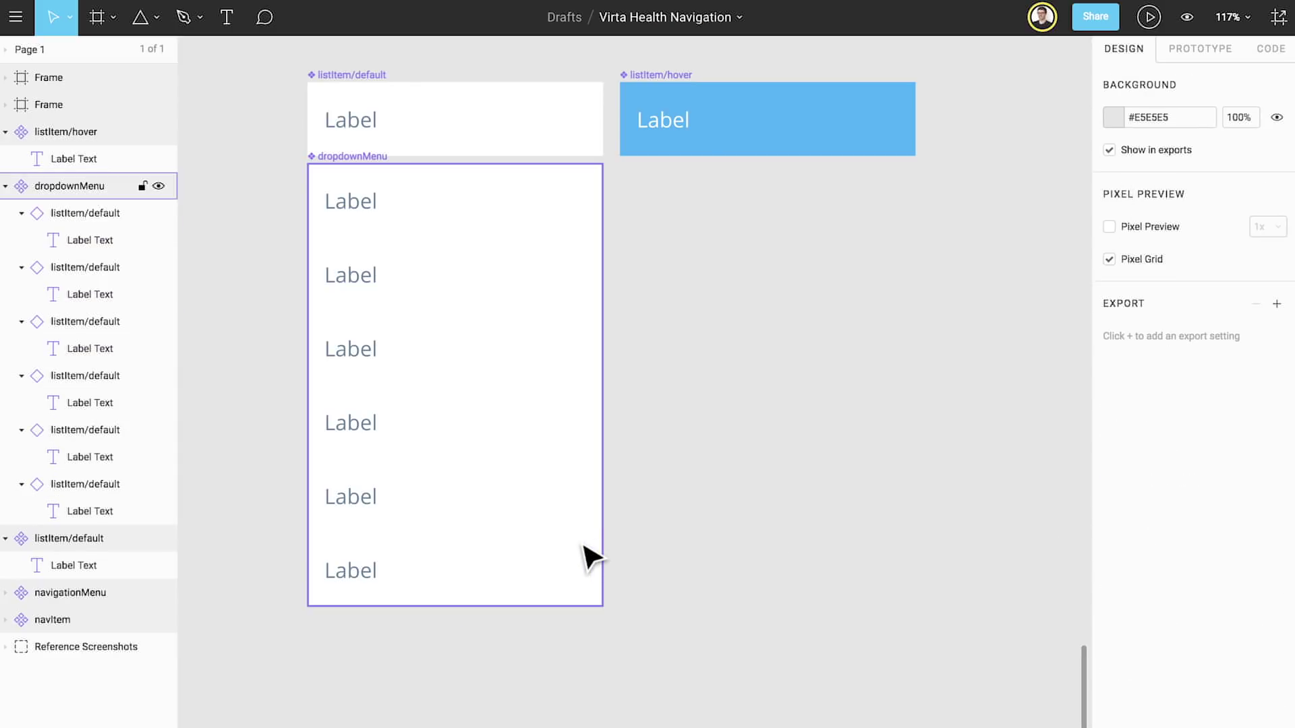
# - Enable Clip Content on dropdownMenu and shorten it to 259 px tall
pyautogui.click(571, 573)
pyautogui.moveTo(548, 605); pyautogui.dragTo(529, 458)
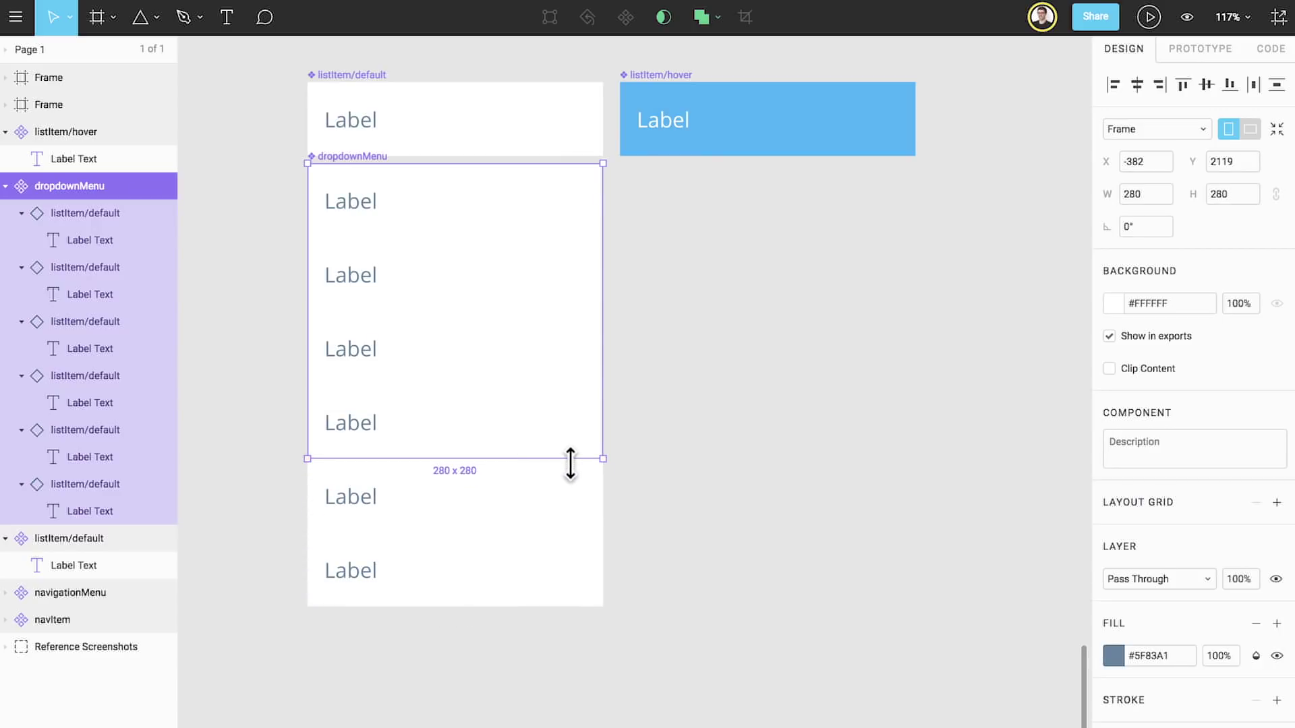
pyautogui.click(1109, 369)
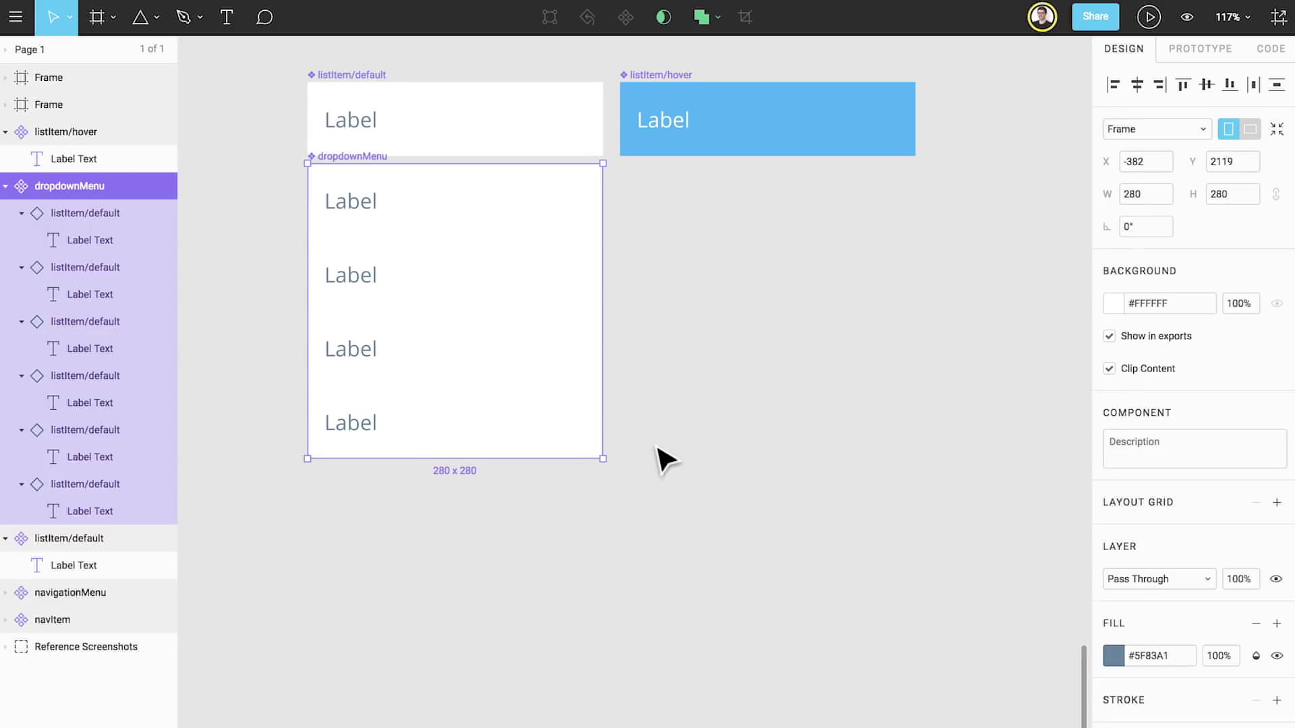
pyautogui.moveTo(574, 453); pyautogui.dragTo(574, 482)
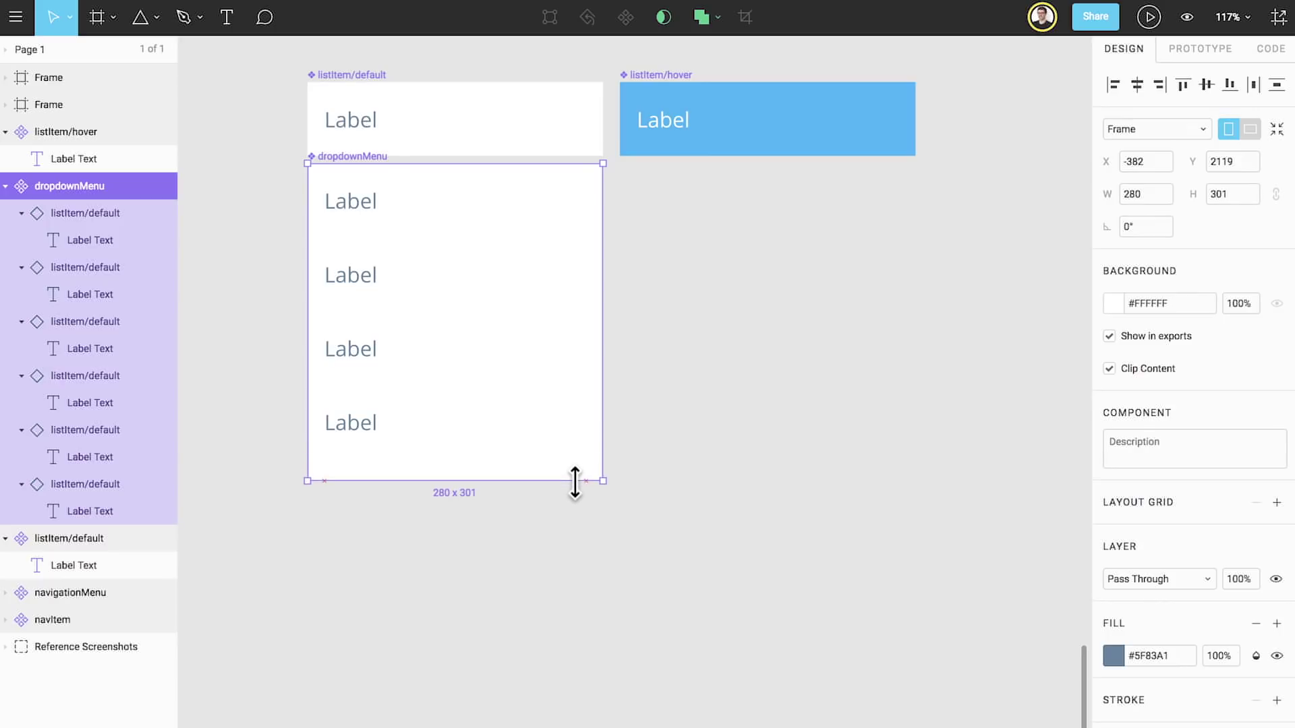
pyautogui.moveTo(575, 483); pyautogui.dragTo(564, 439)
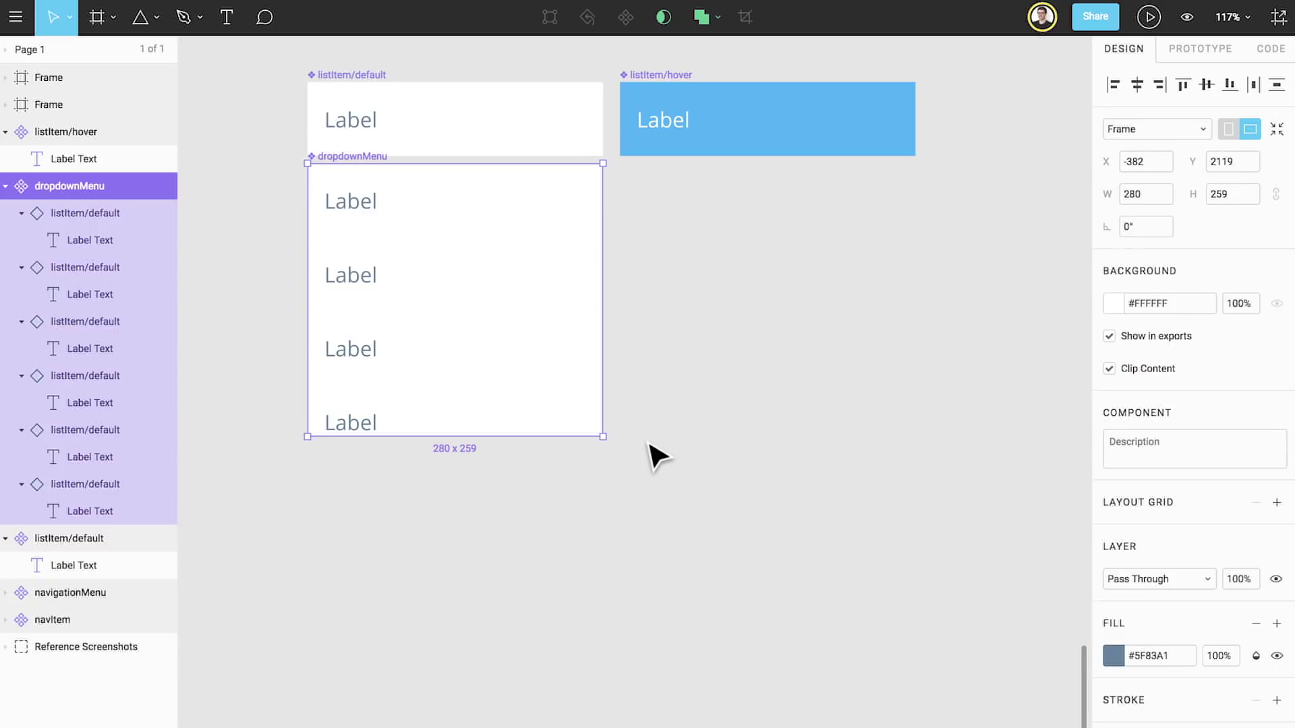
# - Add a layout grid to listItem/default set to 3 rows aligned to the top
pyautogui.click(544, 117)
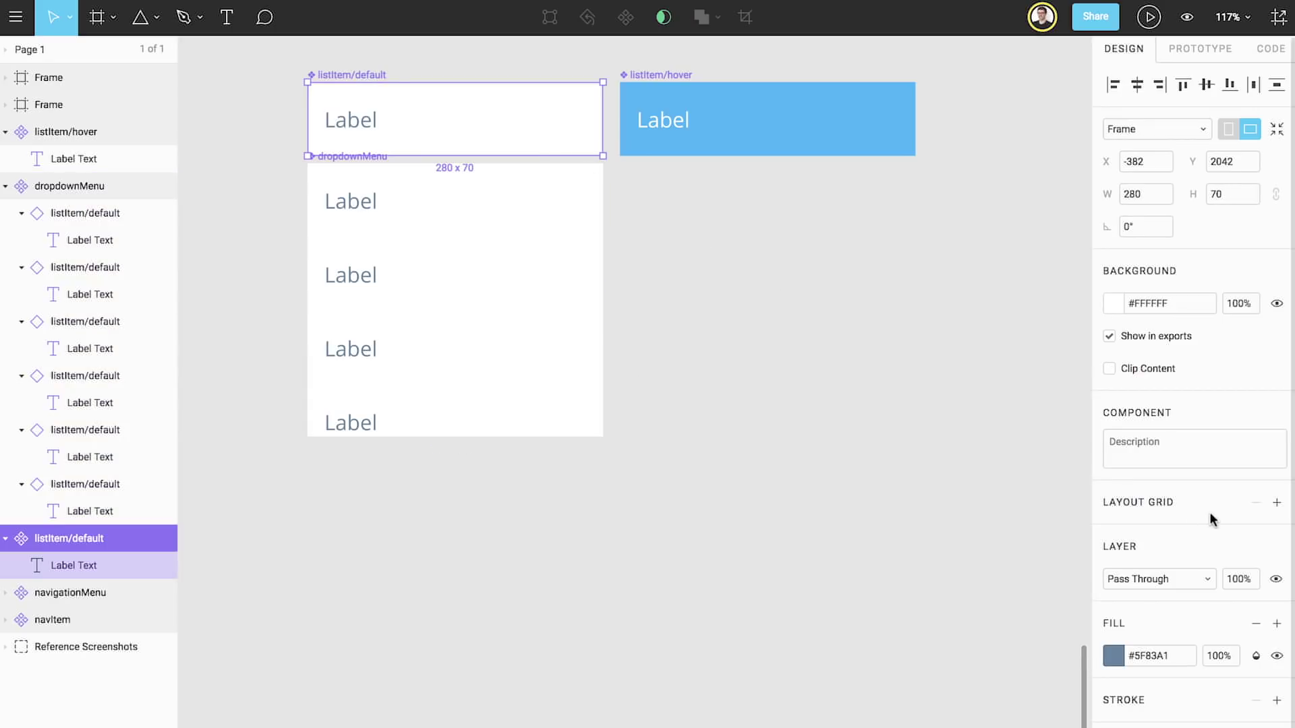
pyautogui.click(1276, 503)
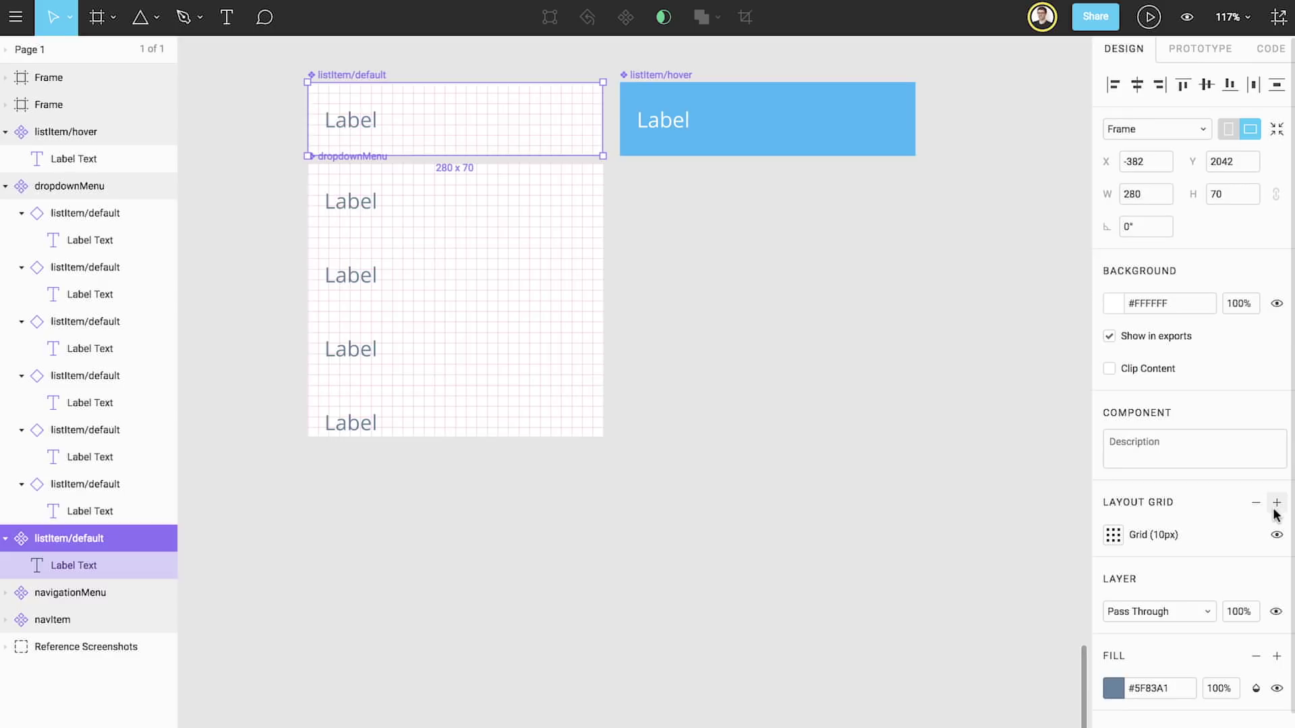
pyautogui.click(1111, 536)
pyautogui.click(1071, 573)
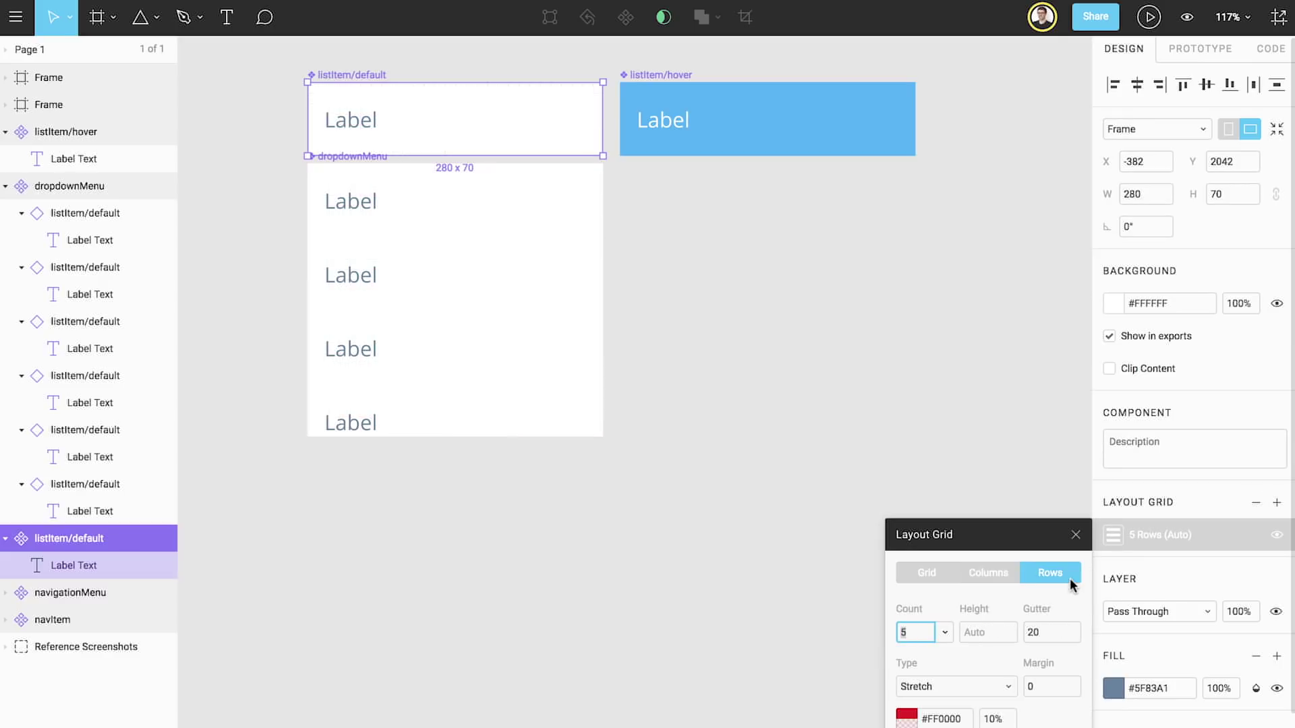
pyautogui.click(945, 683)
pyautogui.click(967, 639)
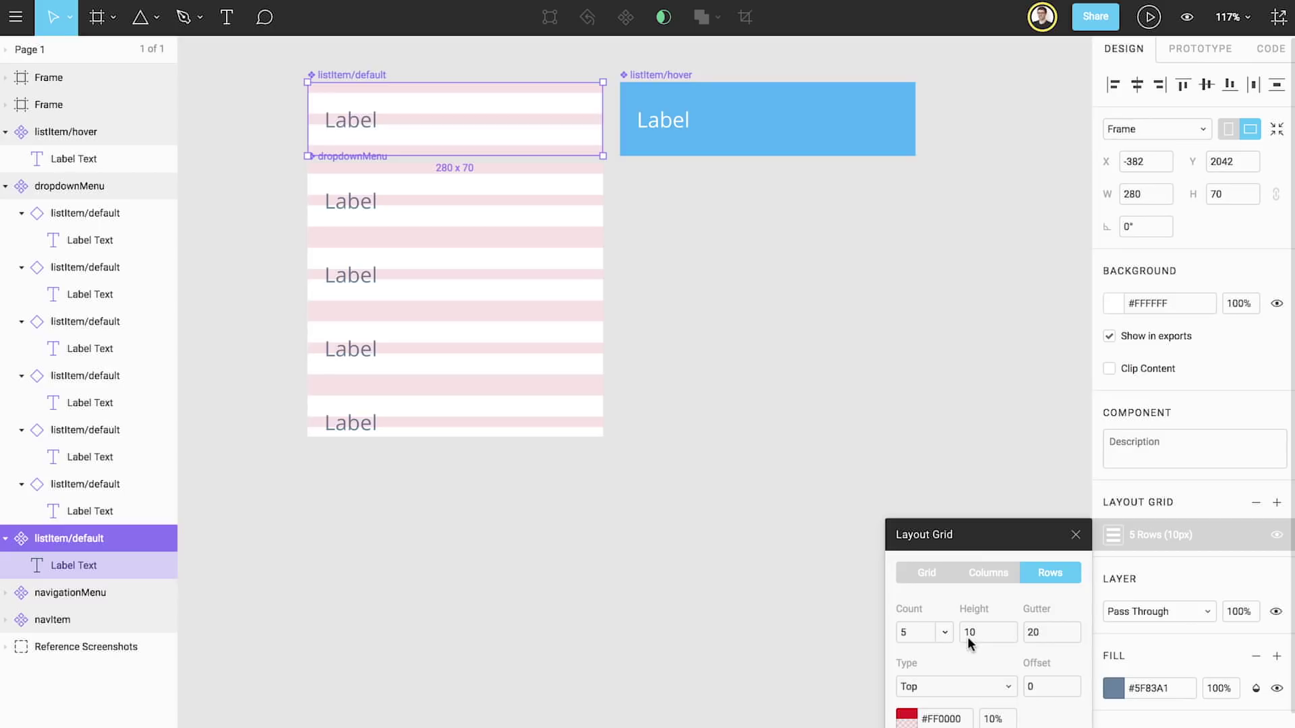
pyautogui.click(945, 631)
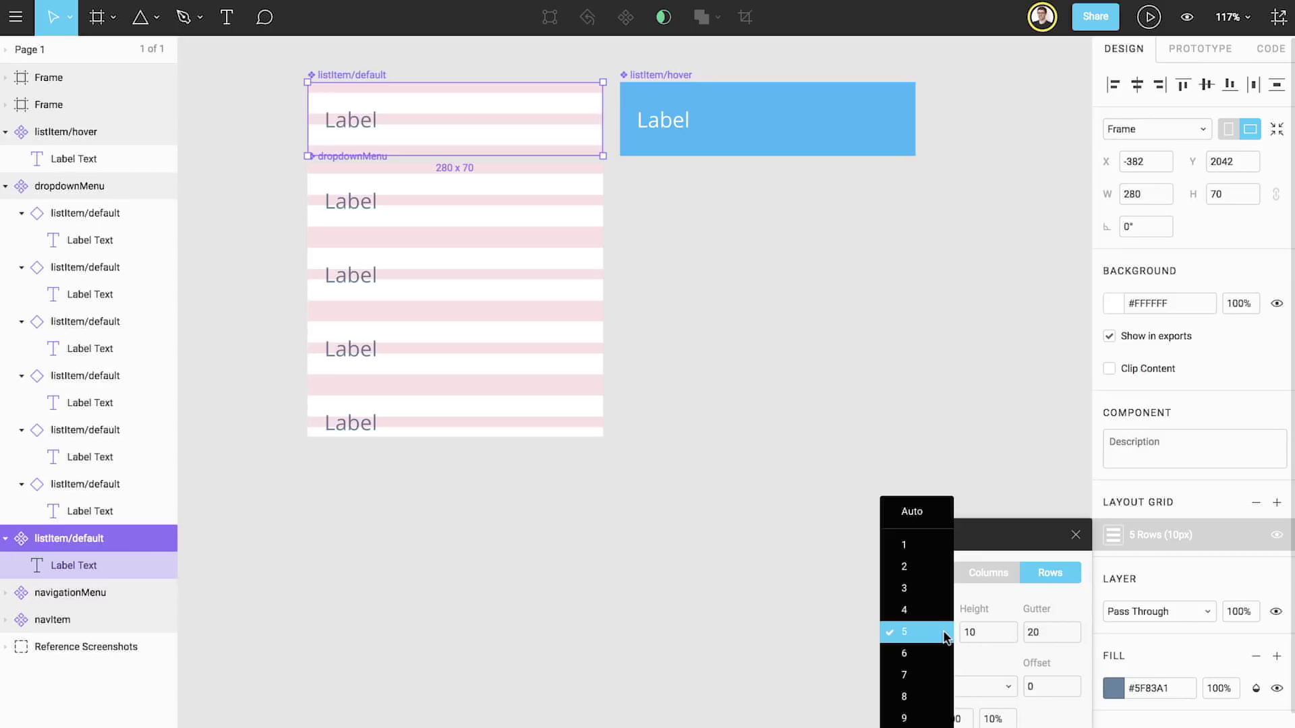
pyautogui.click(940, 589)
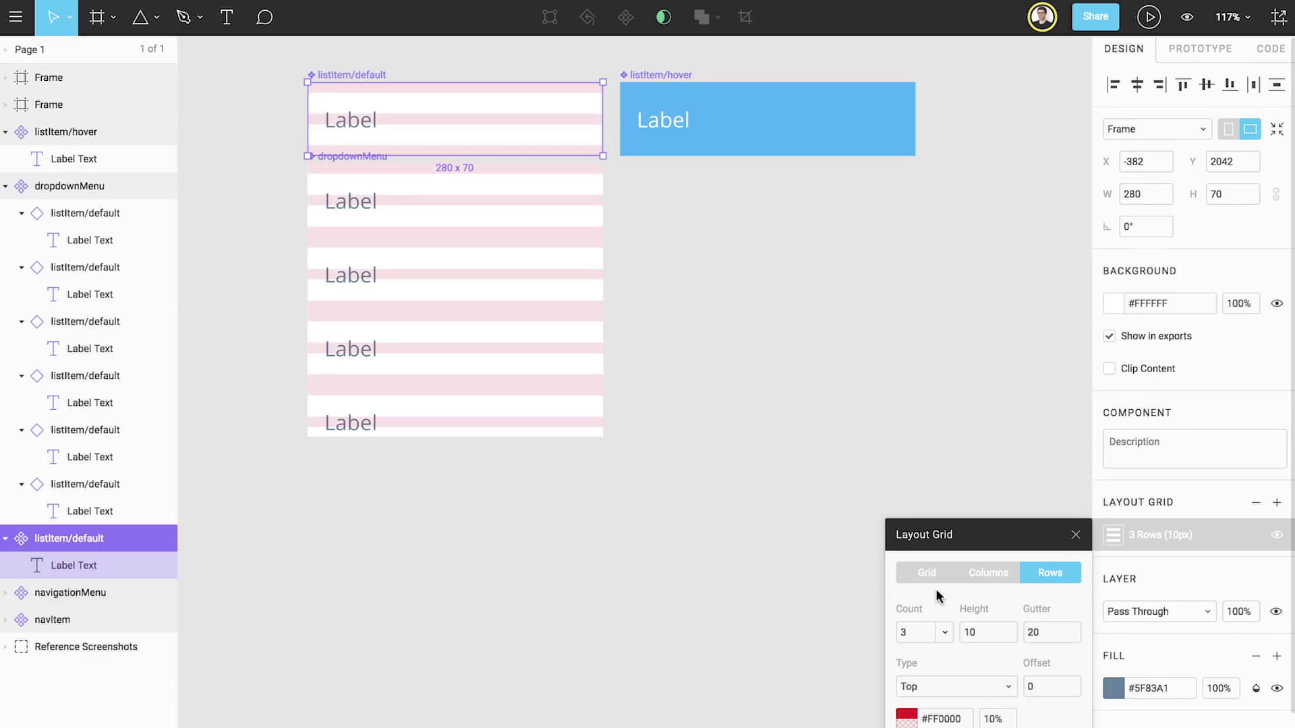
# - Set the grid row height to 35 px (70/2) with a 0 gutter
pyautogui.click(992, 632)
pyautogui.write('70/2')
pyautogui.press('Return')
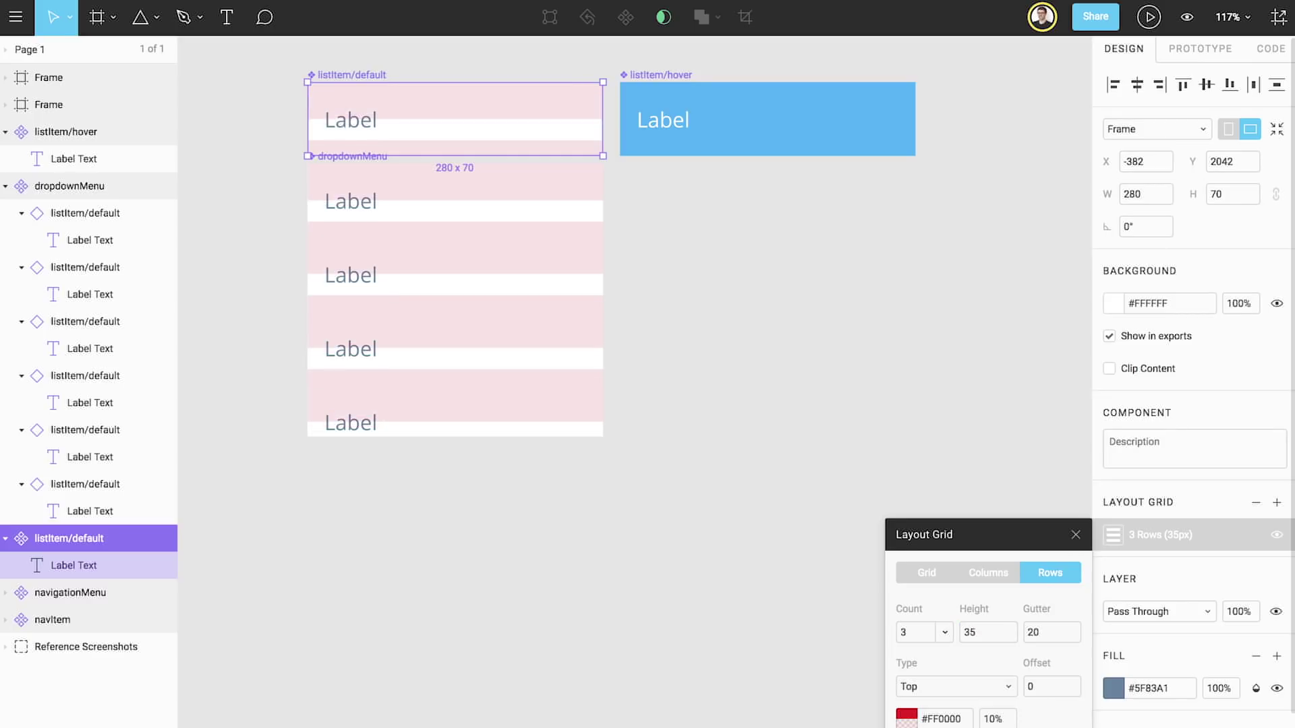
pyautogui.click(1037, 633)
pyautogui.write('0')
pyautogui.press('Return')
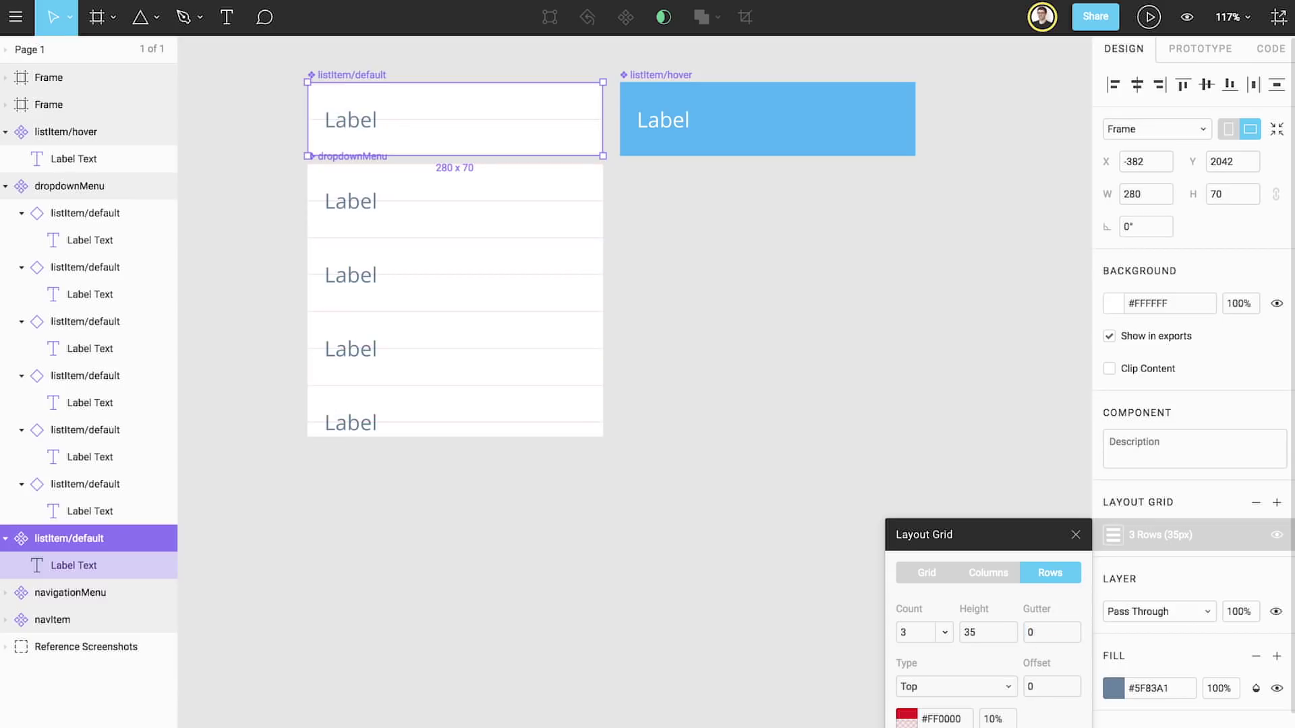
# - Drag the dropdownMenu's bottom edge down so it is 280 × 269
pyautogui.click(1075, 535)
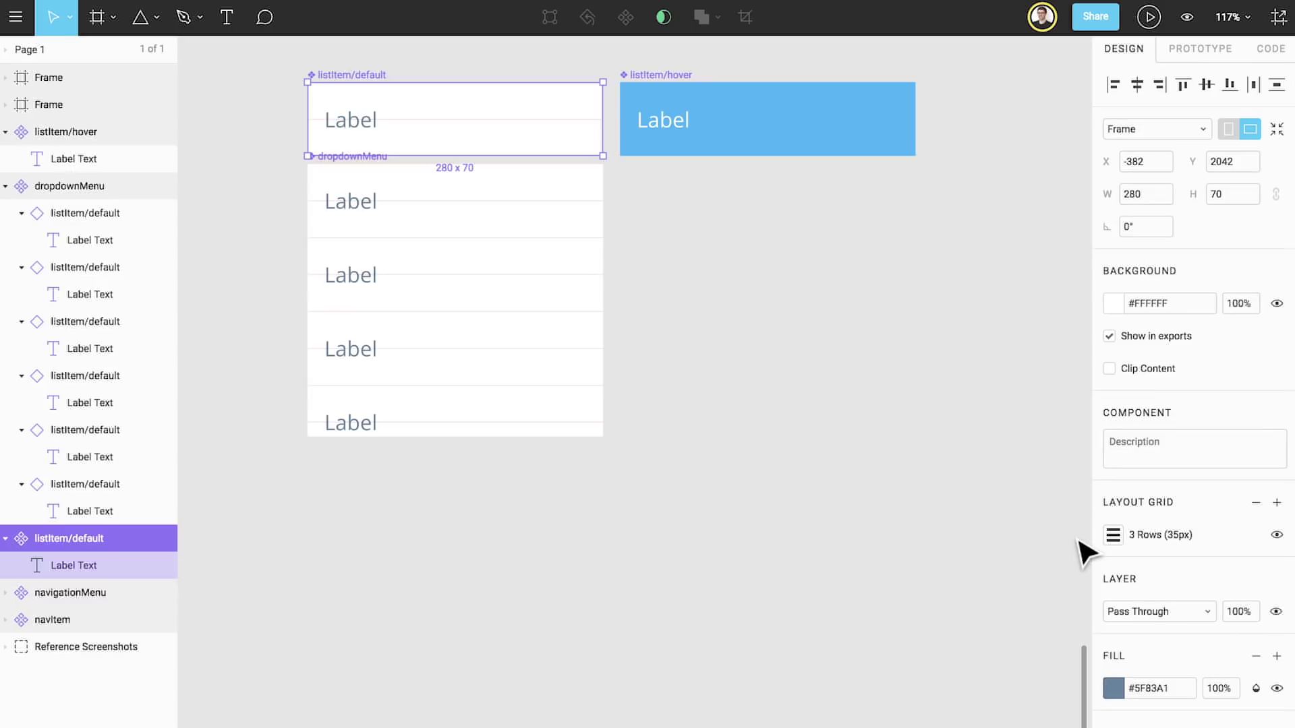
pyautogui.click(589, 414)
pyautogui.moveTo(551, 436); pyautogui.dragTo(552, 459)
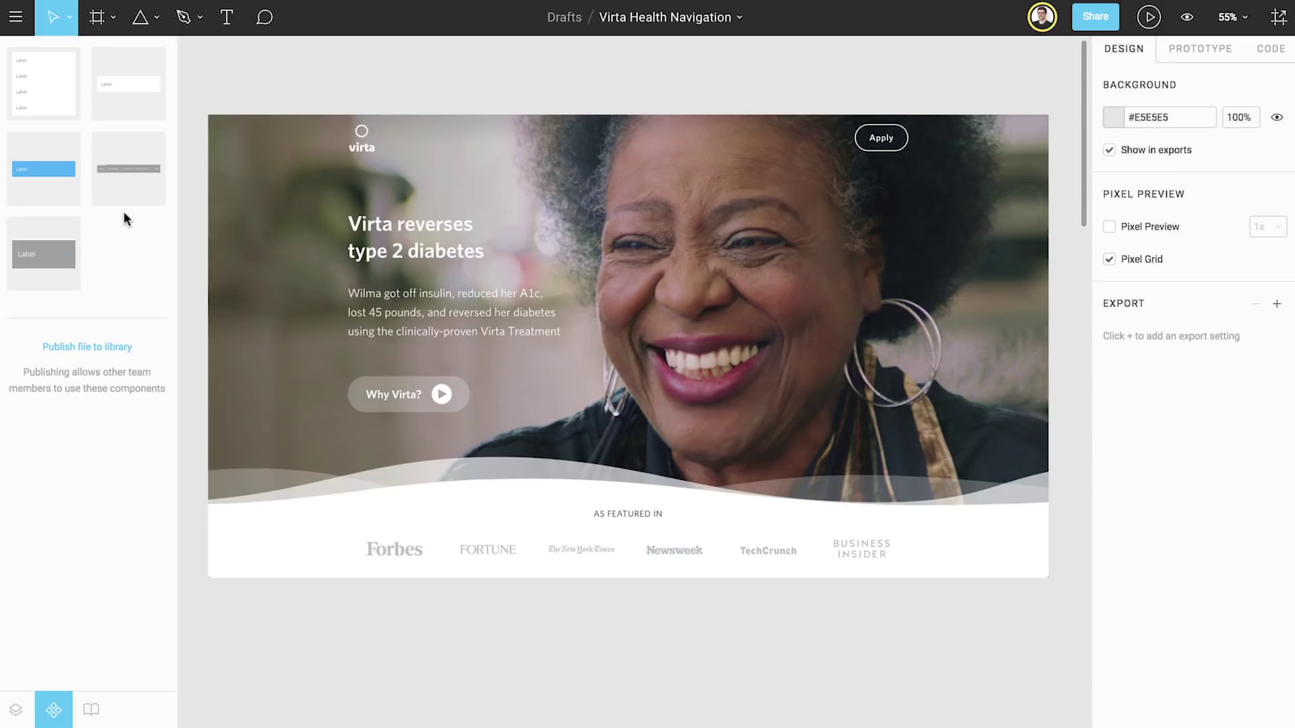
# - Place navigationMenu atop the VirtaNoNav hero and hide the master navItem's grey background fill
pyautogui.moveTo(115, 176); pyautogui.dragTo(694, 168)
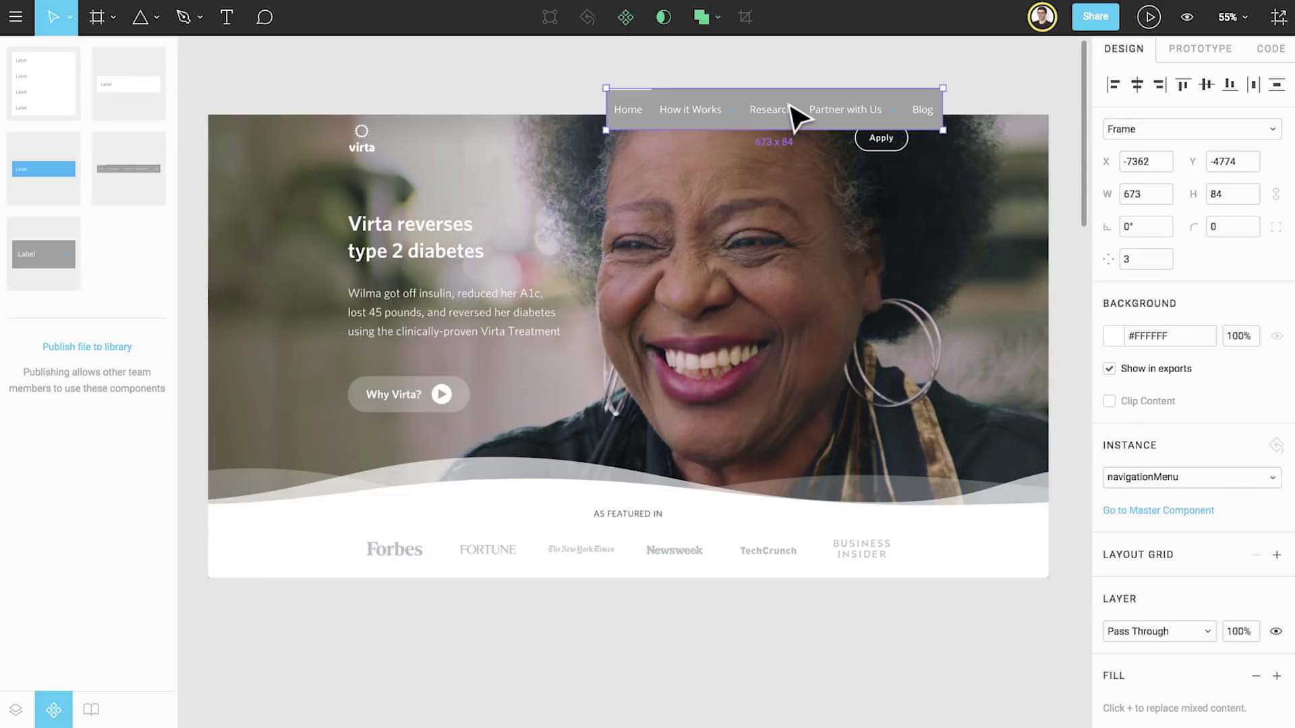
pyautogui.moveTo(791, 118); pyautogui.dragTo(693, 133)
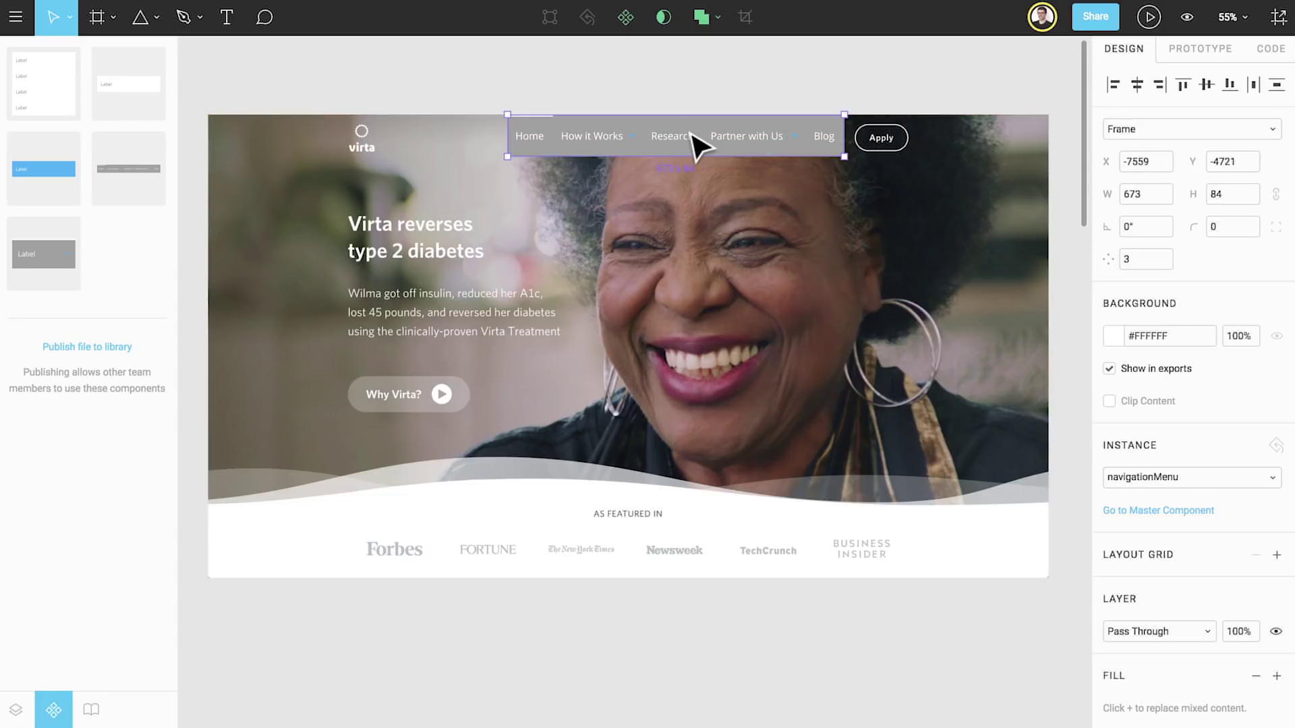
pyautogui.click(1133, 511)
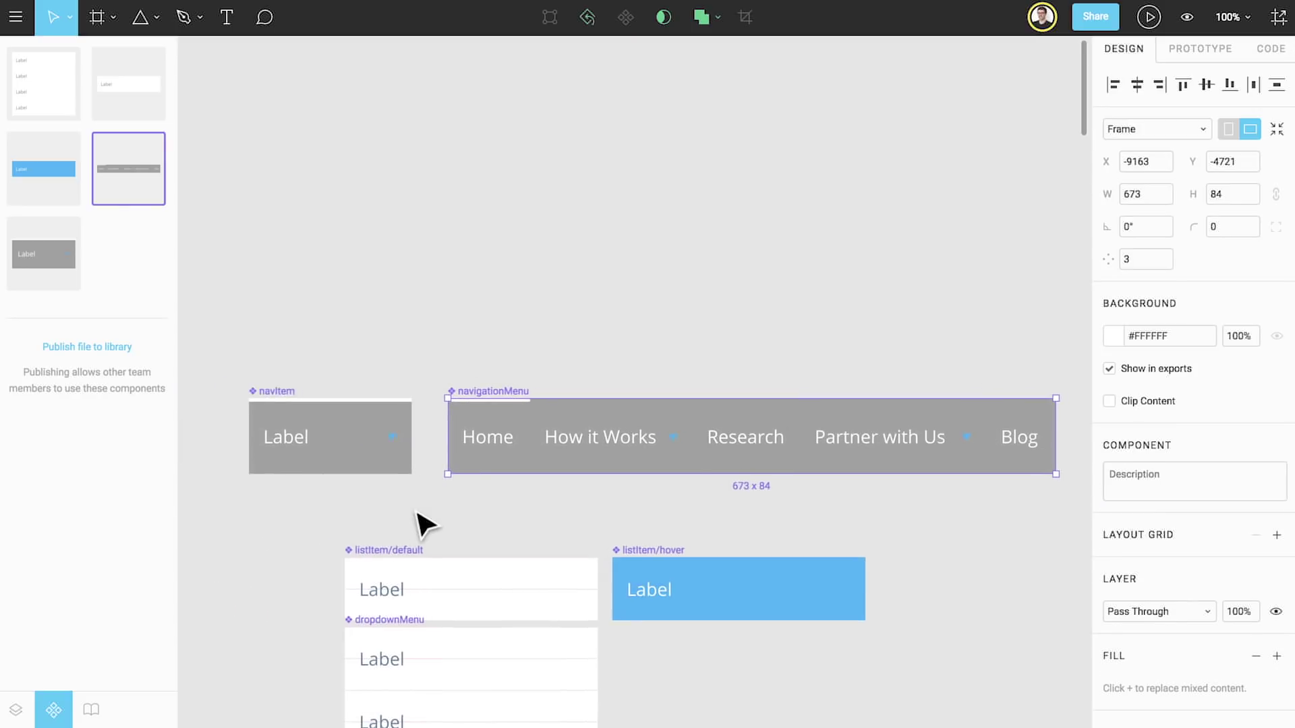
pyautogui.click(405, 470)
pyautogui.click(1274, 338)
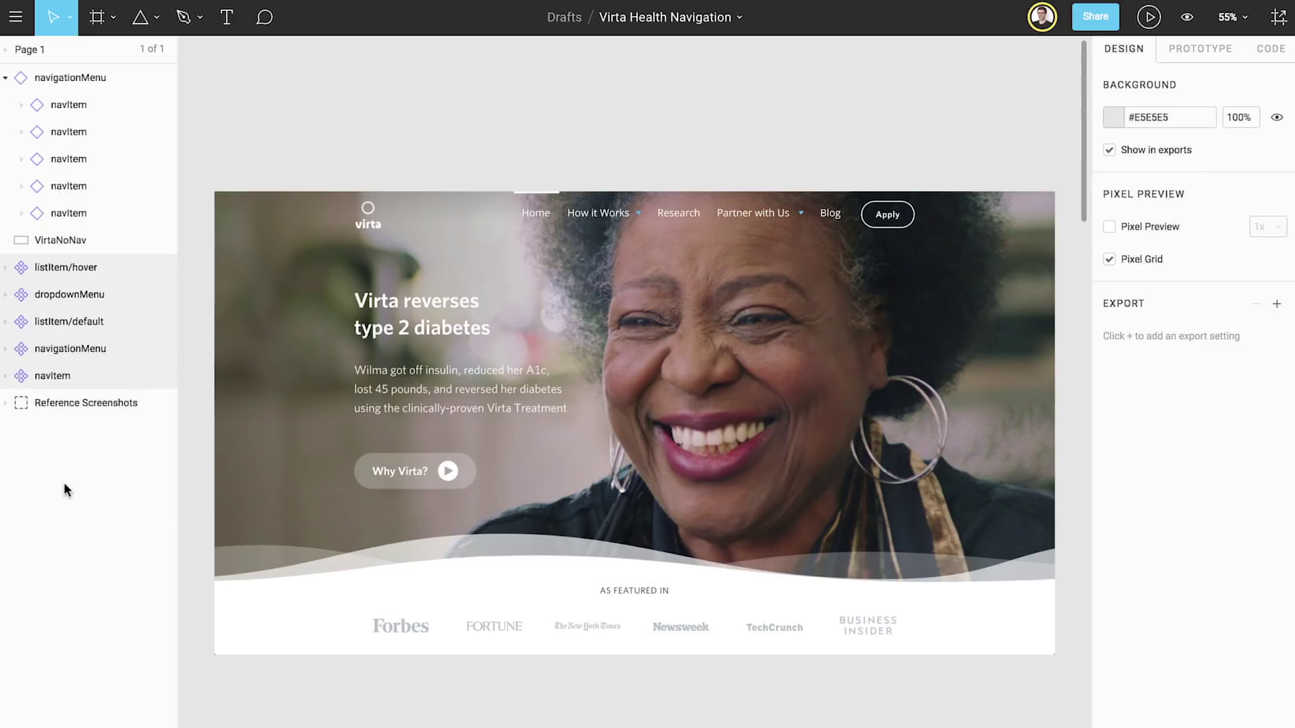
# - Frame VirtaNoNav with navigationMenu using ⌥⌘G, then duplicate the frame
pyautogui.click(49, 241)
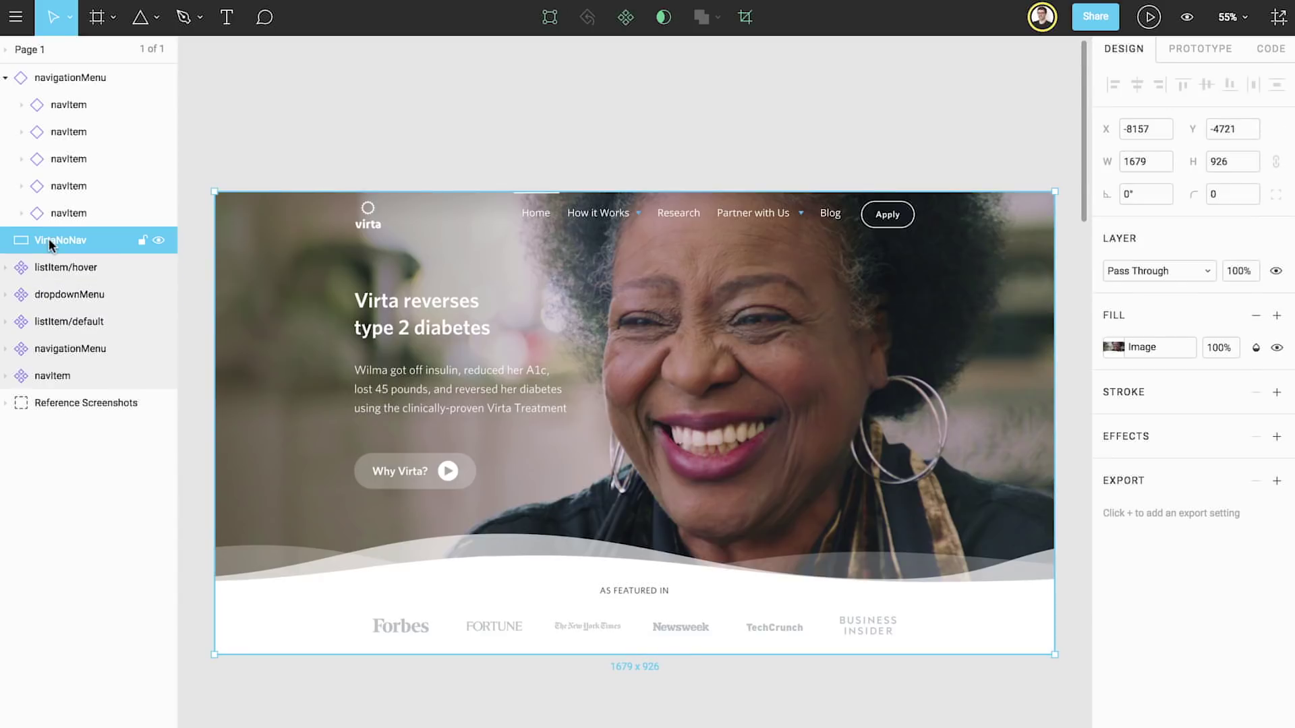
pyautogui.keyDown('shift'); pyautogui.click(50, 77); pyautogui.keyUp('shift')
pyautogui.press('alt+super+g')
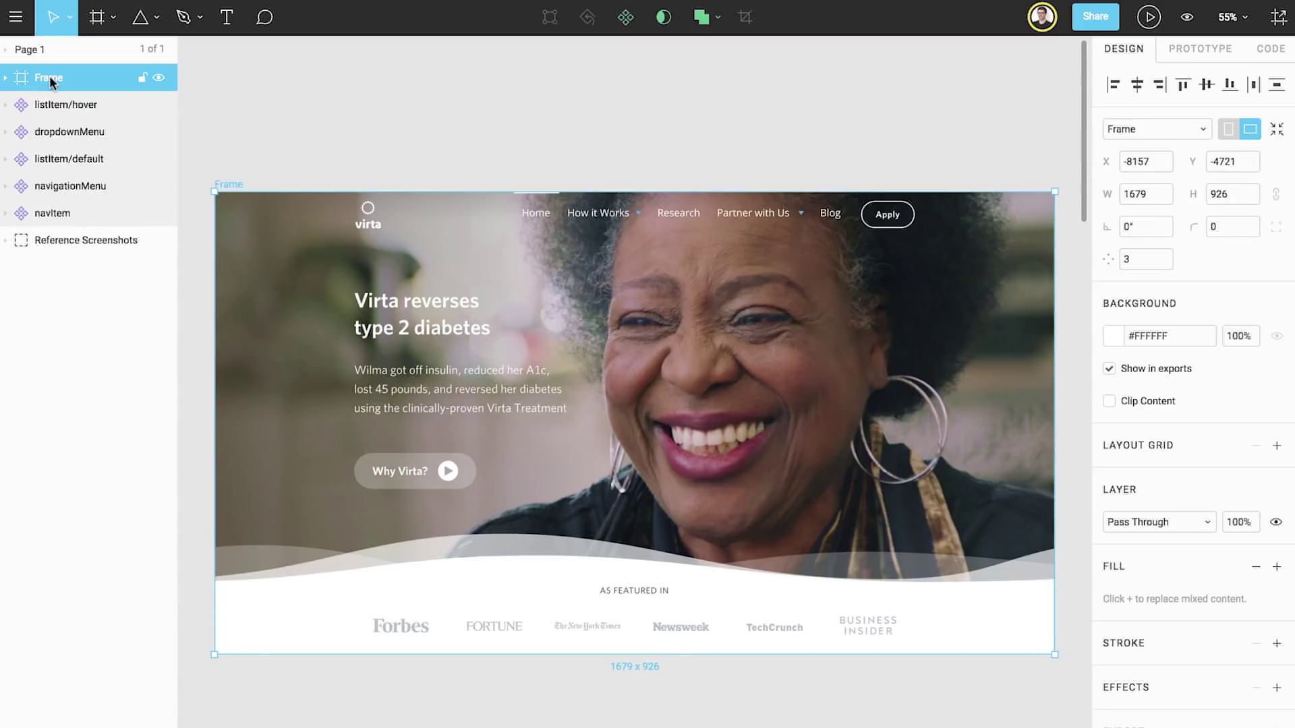
pyautogui.press('super+d')
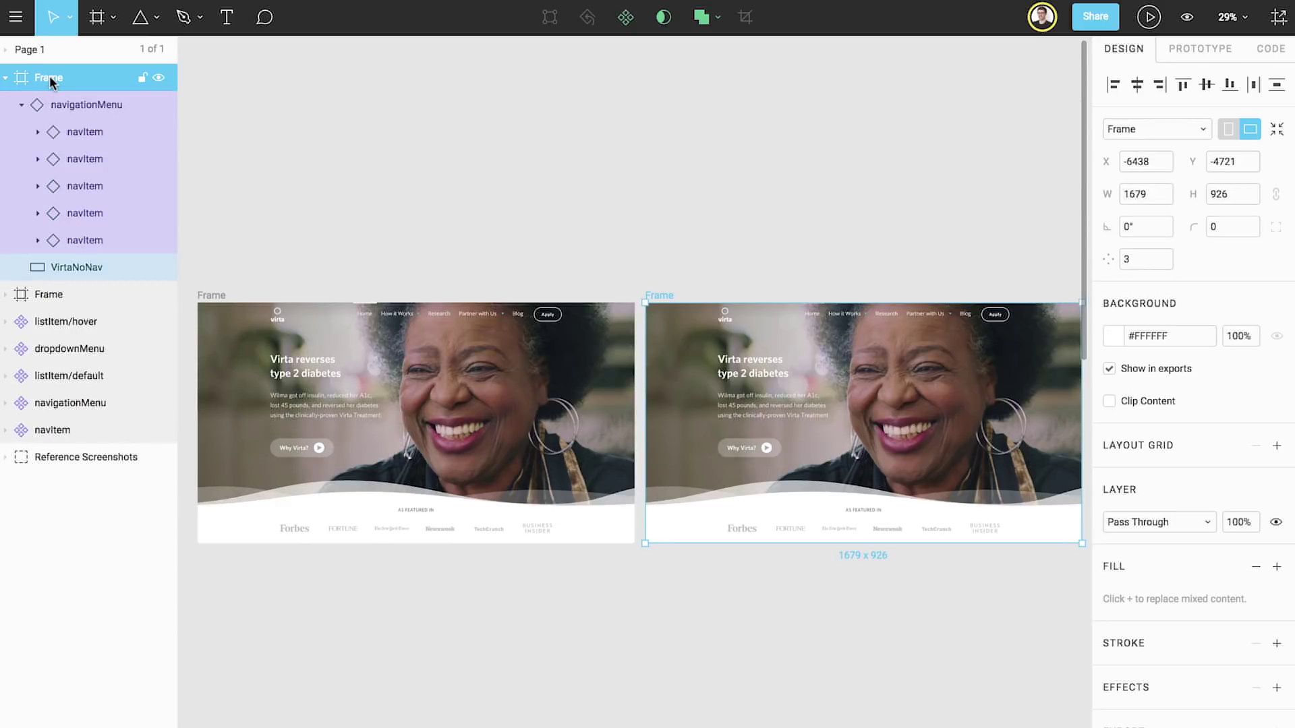
pyautogui.hotkey('shift', '2')
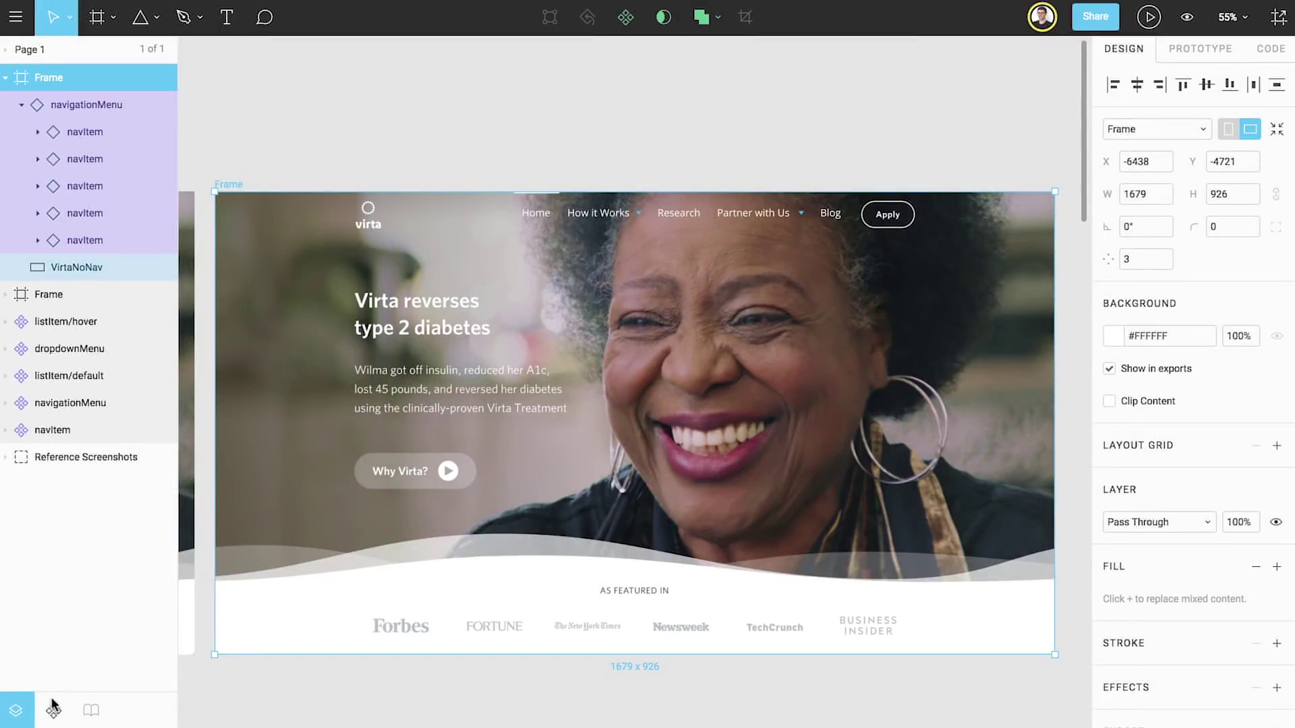
# - Place dropdownMenu under How it Works, labelled The Virta Treatment, Testimonials, About/Reversing Type 2 Diabetes
pyautogui.click(54, 709)
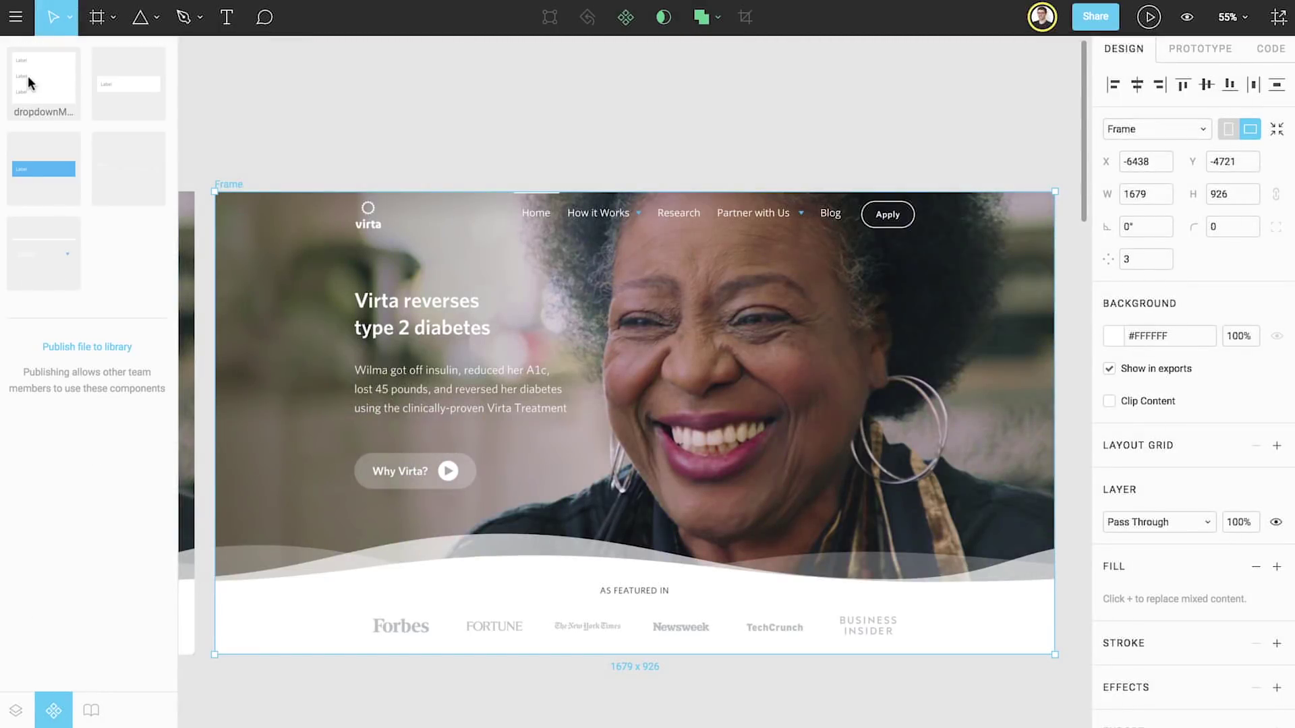
pyautogui.moveTo(27, 76); pyautogui.dragTo(566, 269)
pyautogui.doubleClick(554, 252)
pyautogui.write('The Virta Treatment')
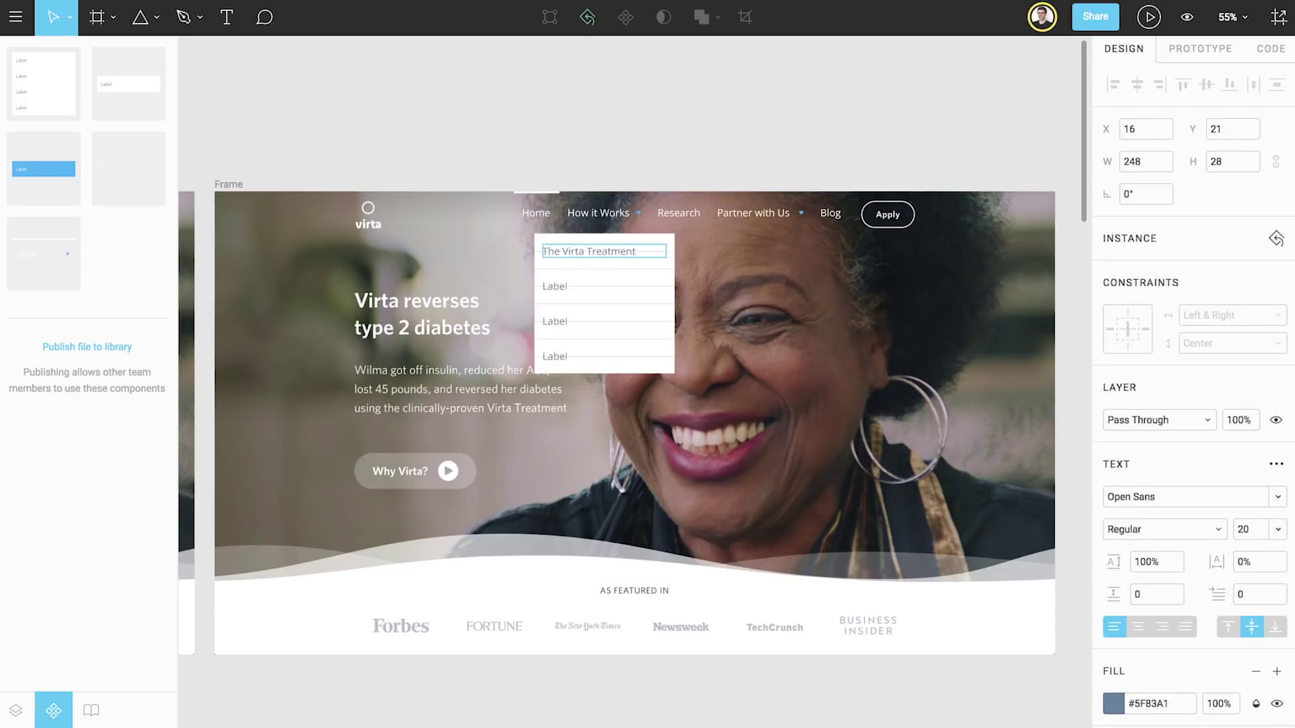
pyautogui.press('Tab')
pyautogui.write('Testimonials')
pyautogui.press('Tab')
pyautogui.write('About Type 2 Diabetes')
pyautogui.press('Tab')
pyautogui.write('Reversing Type 2 Diabetes')
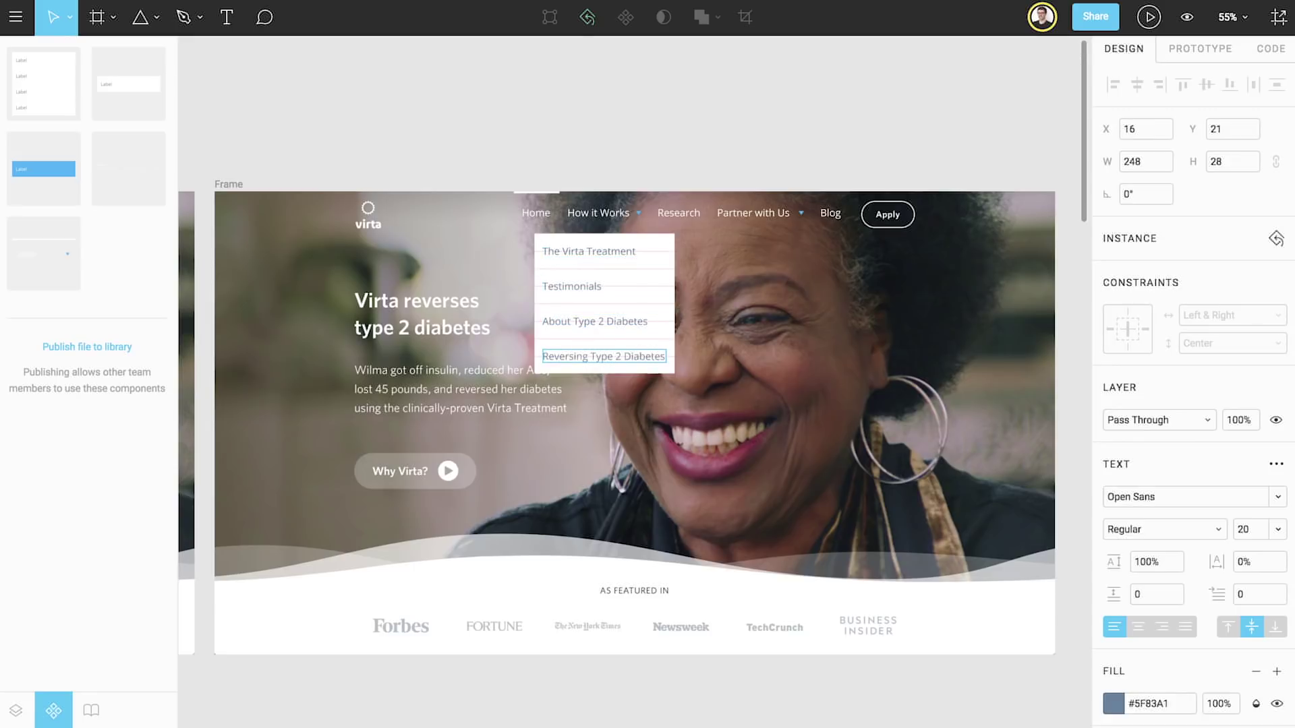
# - Extend the dropdown to a fifth row labelled FAQ and duplicate the frame
pyautogui.press('Escape')
pyautogui.moveTo(575, 372); pyautogui.dragTo(575, 407)
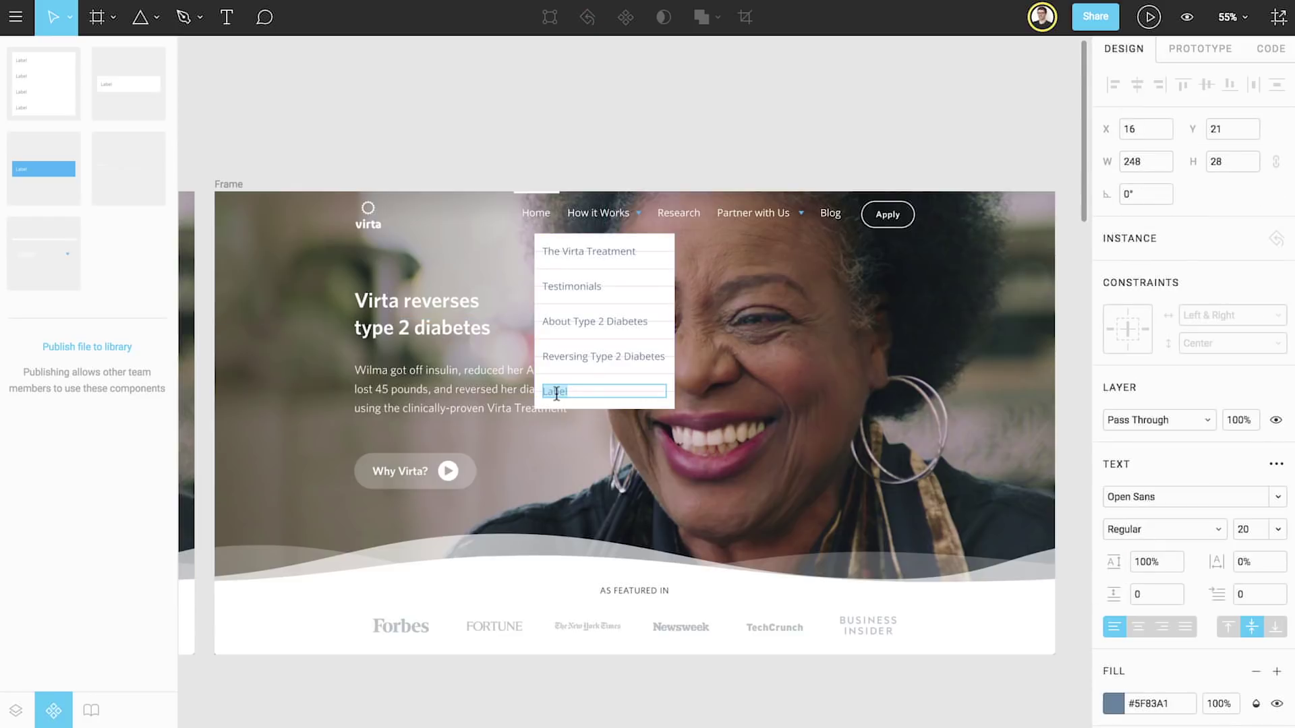
pyautogui.write('FAQ')
pyautogui.click(580, 435)
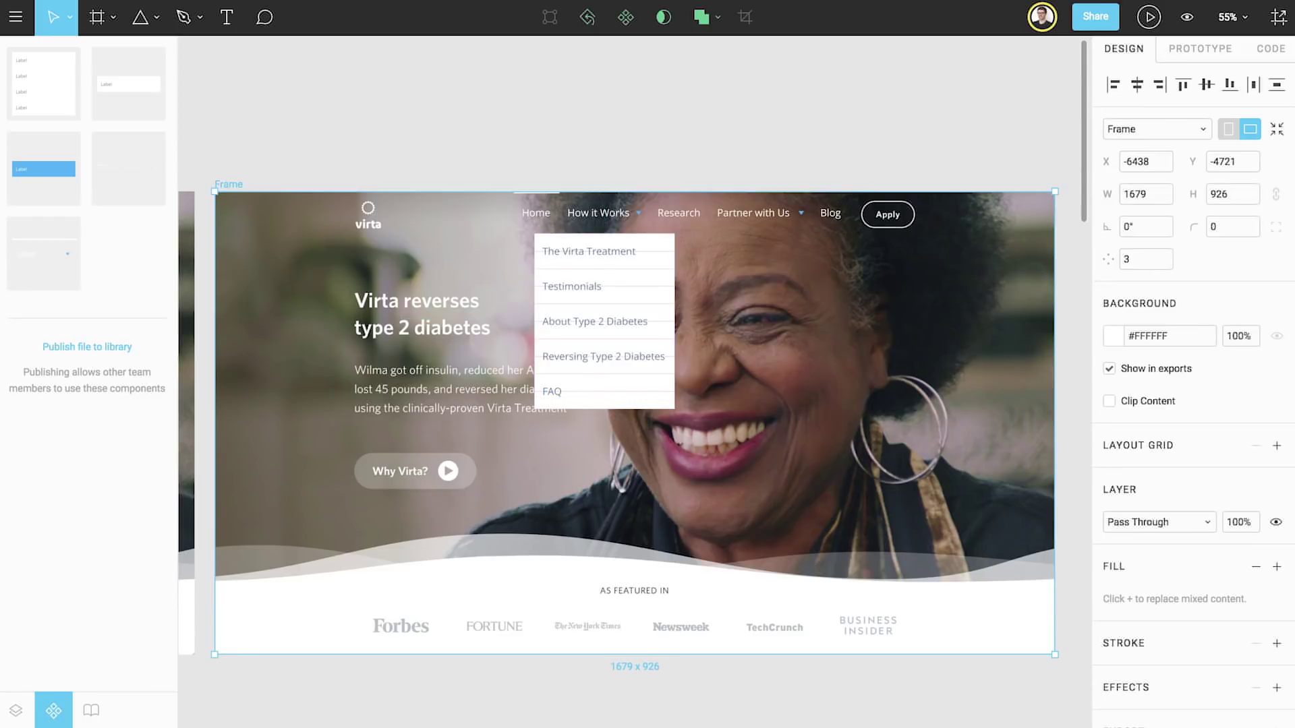
pyautogui.hotkey('ctrl', 'd')
pyautogui.hotkey('shift', '1')
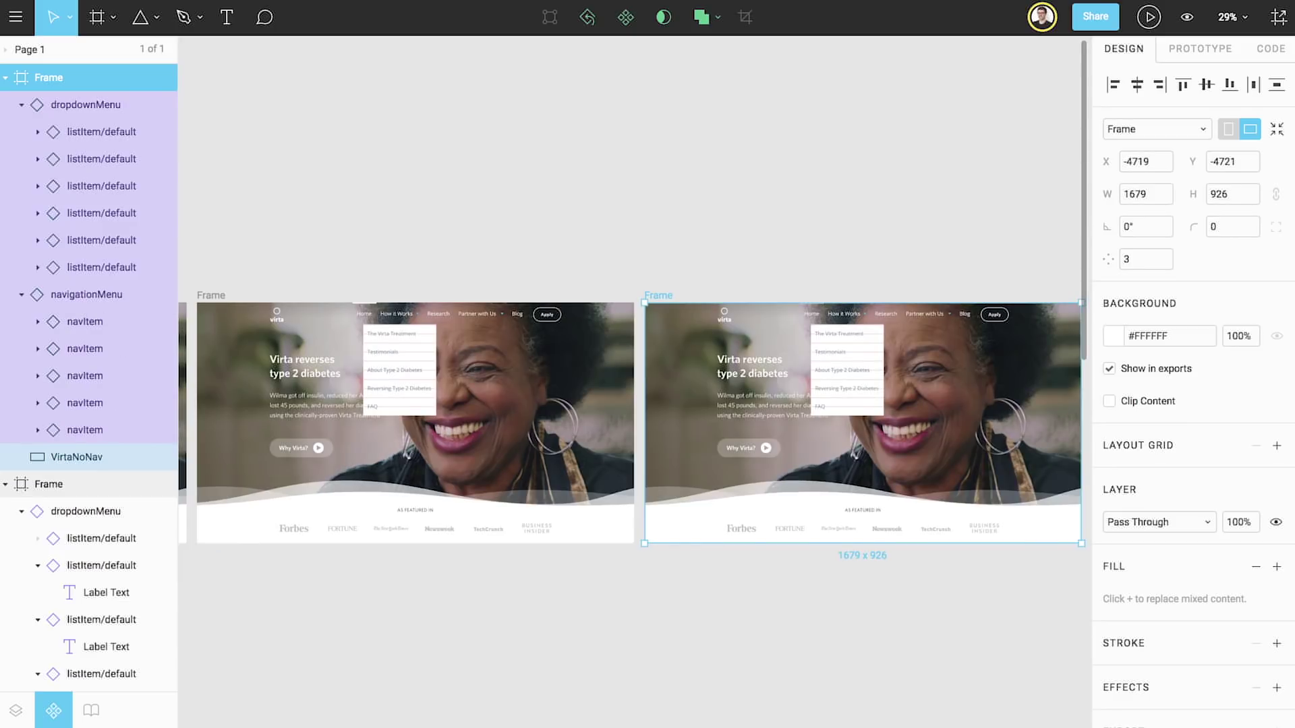
# - Place the blue listItem/hover component over Testimonials in the third frame's dropdown
pyautogui.hotkey('shift', '2')
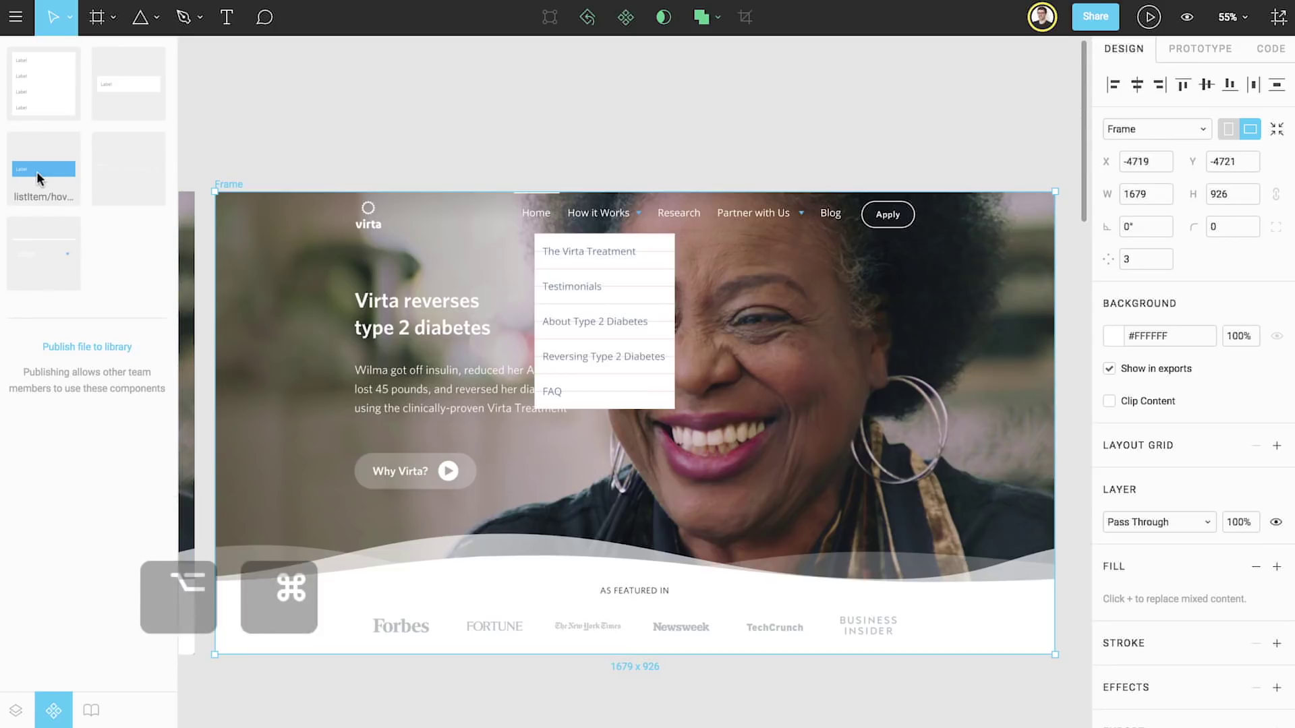
pyautogui.moveTo(36, 171); pyautogui.dragTo(564, 298)
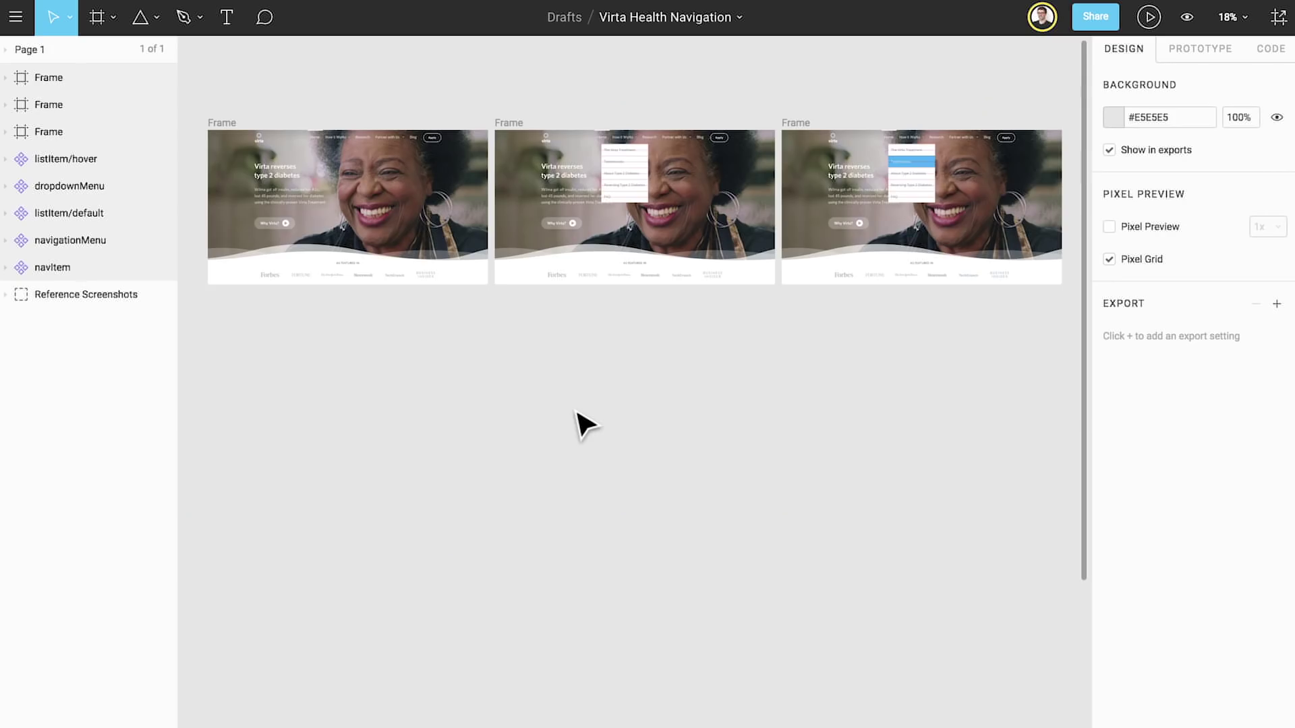
# - Link How it Works to the dropdown frame and Testimonials to the hover-state frame, and back
pyautogui.click(1184, 44)
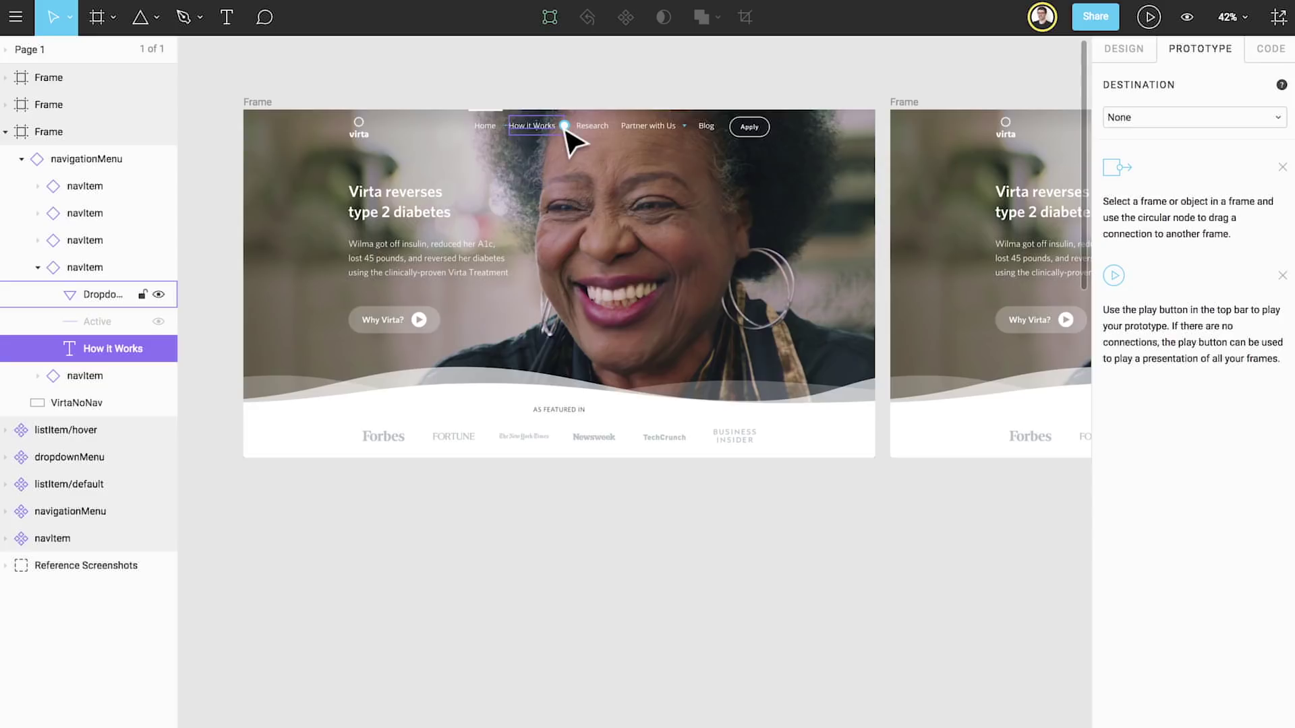
pyautogui.moveTo(569, 133); pyautogui.dragTo(899, 211)
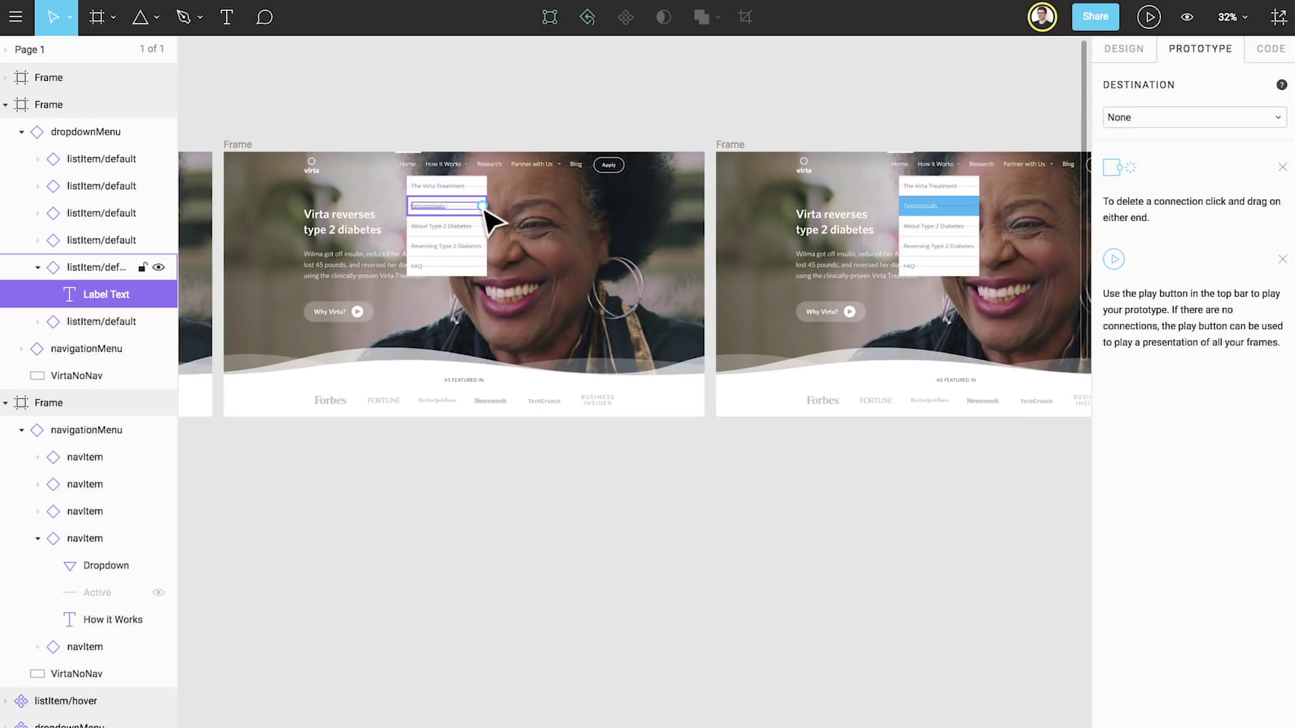
pyautogui.moveTo(484, 208); pyautogui.dragTo(731, 246)
pyautogui.click(924, 206)
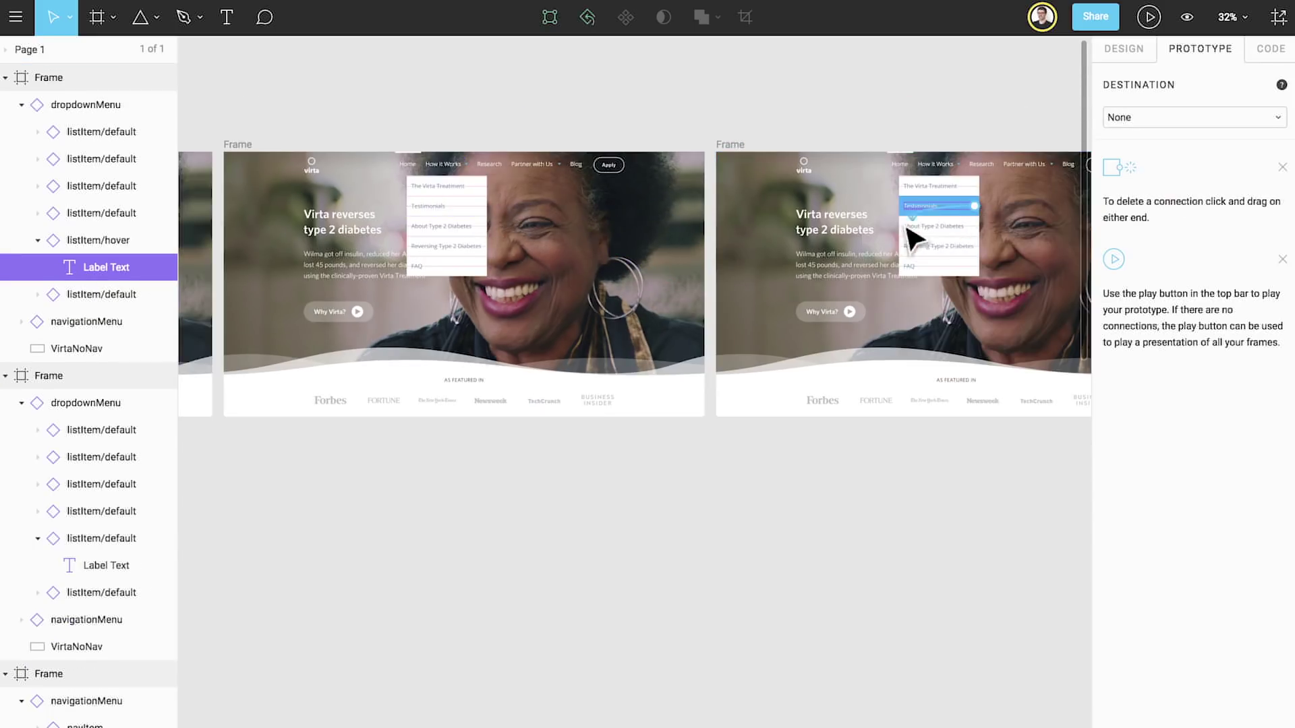
pyautogui.moveTo(974, 205); pyautogui.dragTo(701, 277)
# - Connect the second frame's How it Works and both later frames back to the first, plain frame
pyautogui.click(439, 166)
pyautogui.click(937, 164)
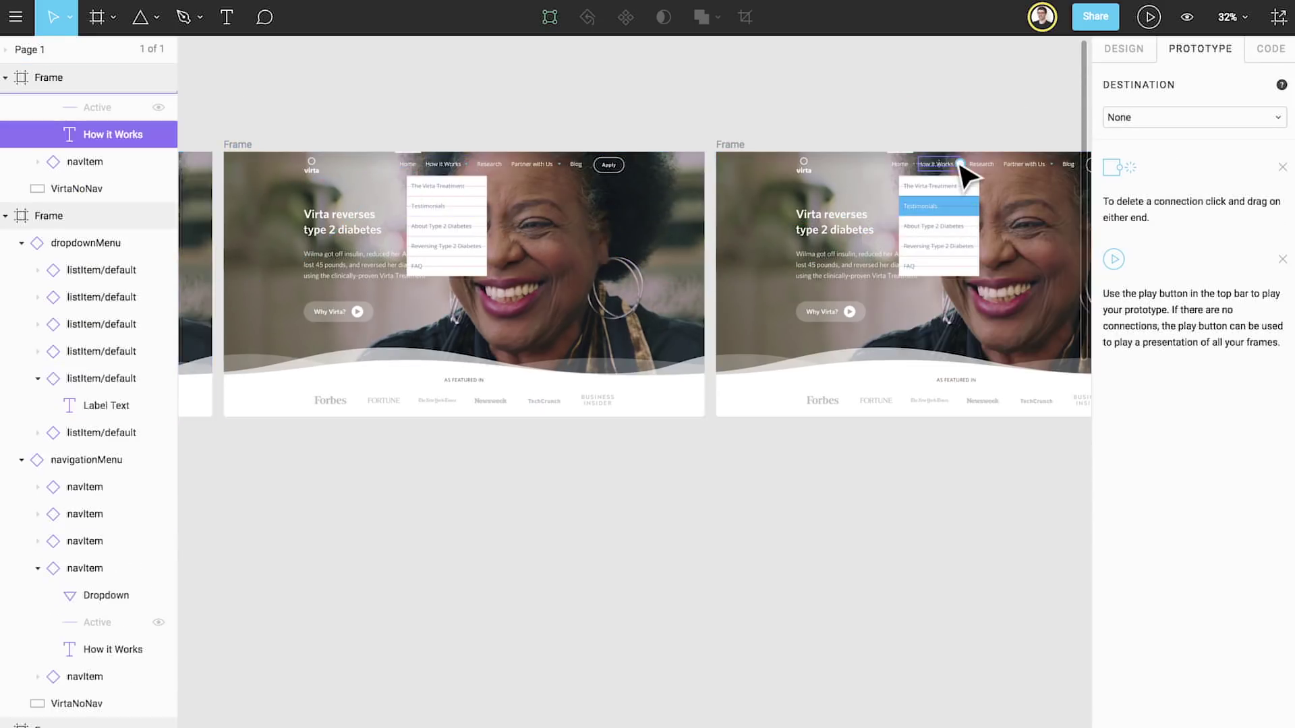
pyautogui.moveTo(959, 163); pyautogui.dragTo(211, 318)
pyautogui.click(705, 302)
pyautogui.moveTo(705, 298); pyautogui.dragTo(209, 371)
pyautogui.press('-')
pyautogui.click(1037, 290)
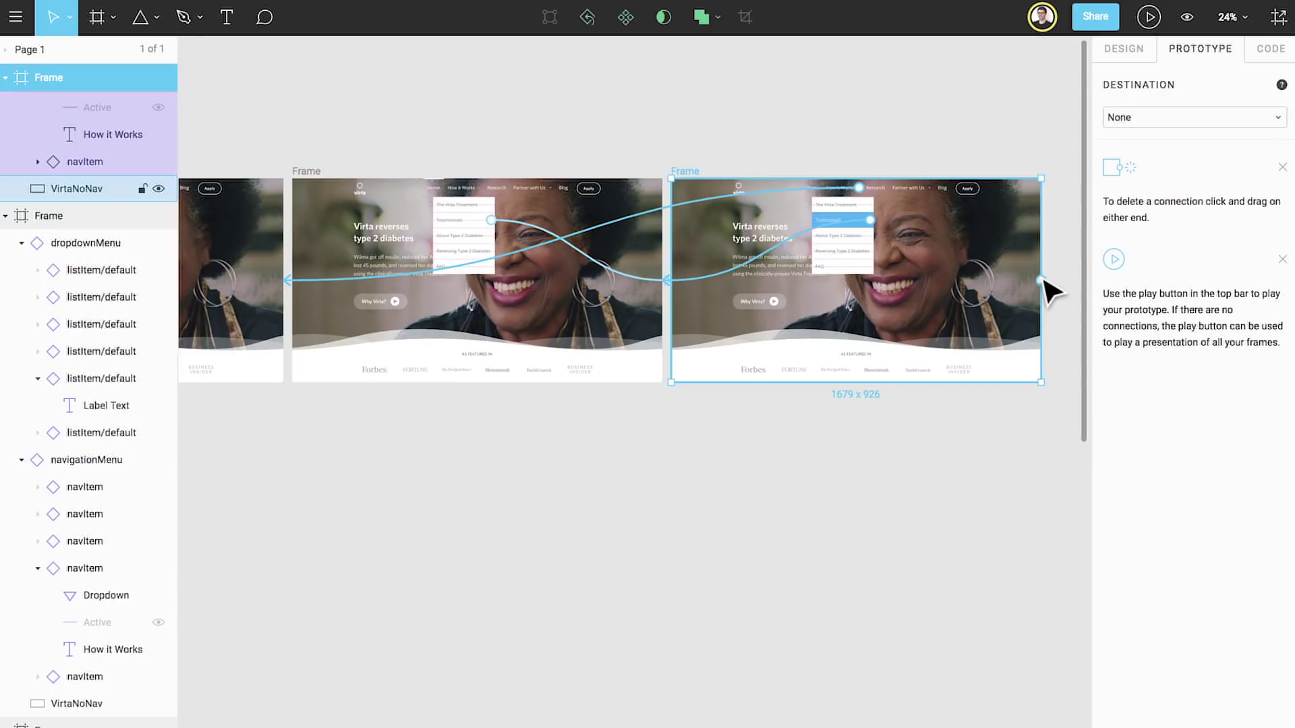
pyautogui.moveTo(1041, 280); pyautogui.dragTo(280, 351)
pyautogui.press('-')
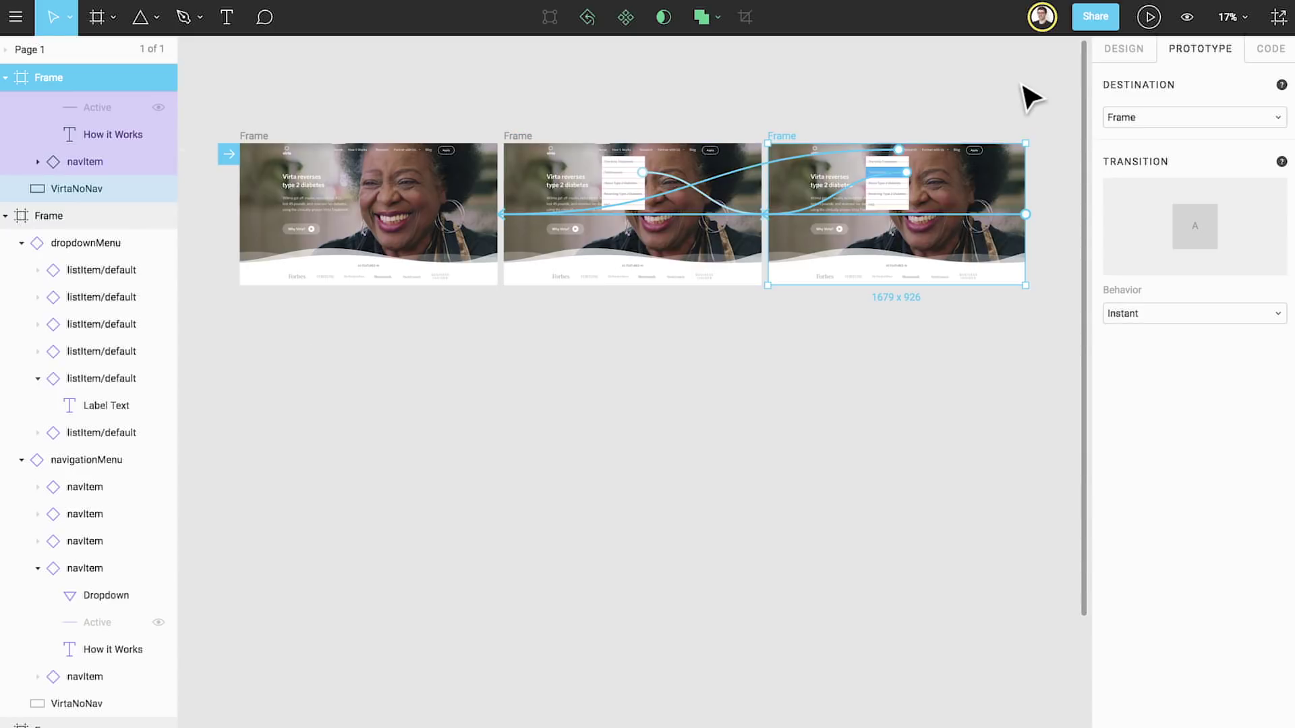
# - Present the prototype, opening How it Works, trying the Testimonials hover, then closing the dropdown
pyautogui.click(1149, 17)
pyautogui.click(613, 106)
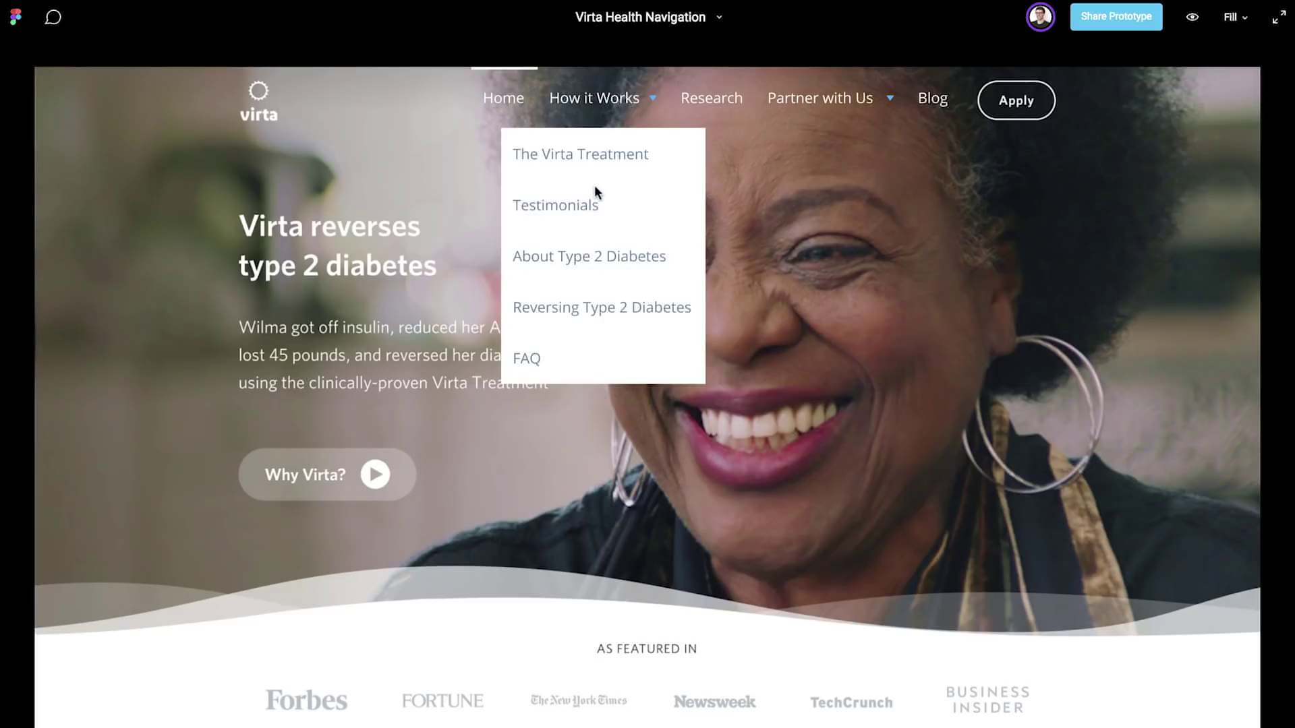
pyautogui.click(593, 206)
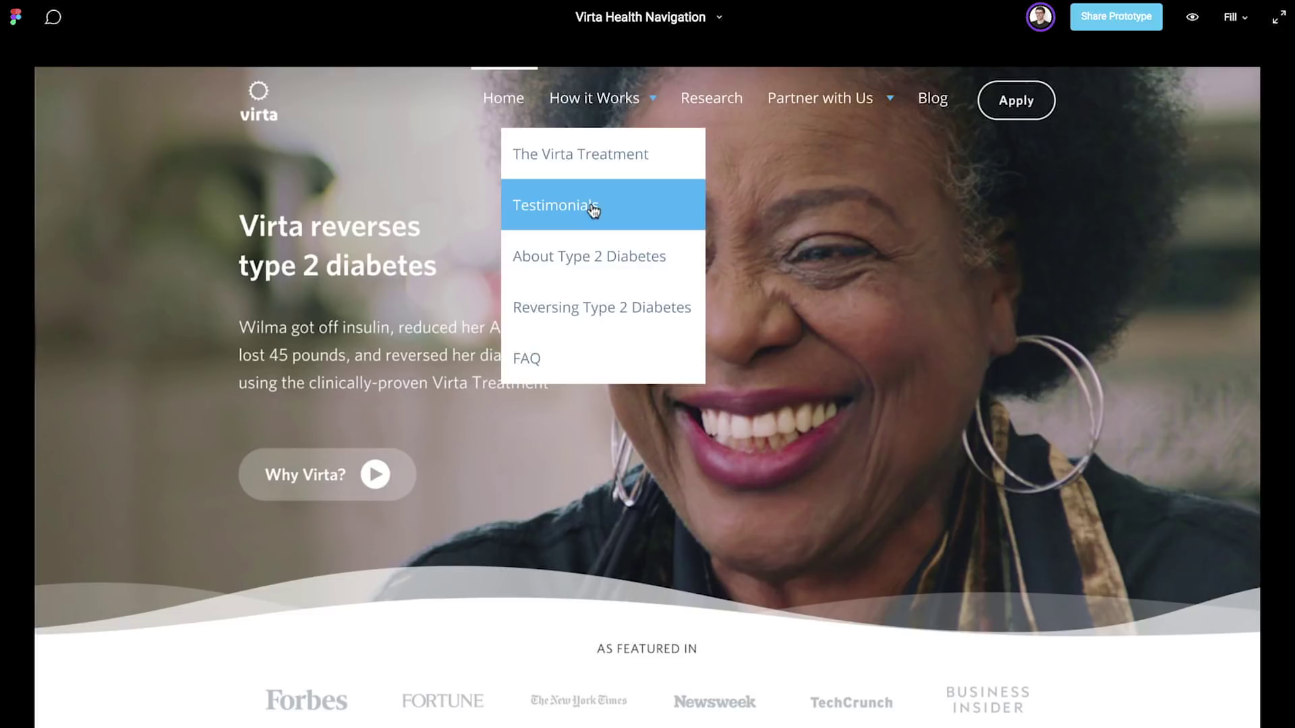
pyautogui.click(605, 110)
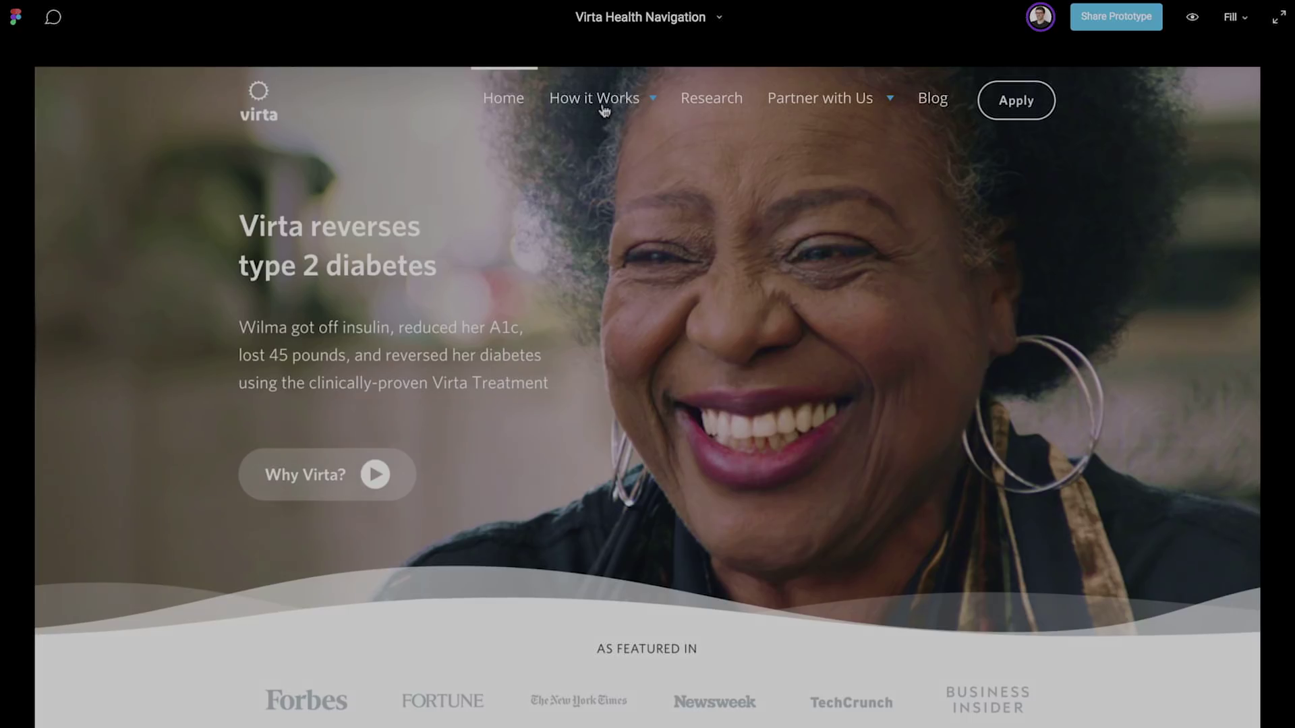